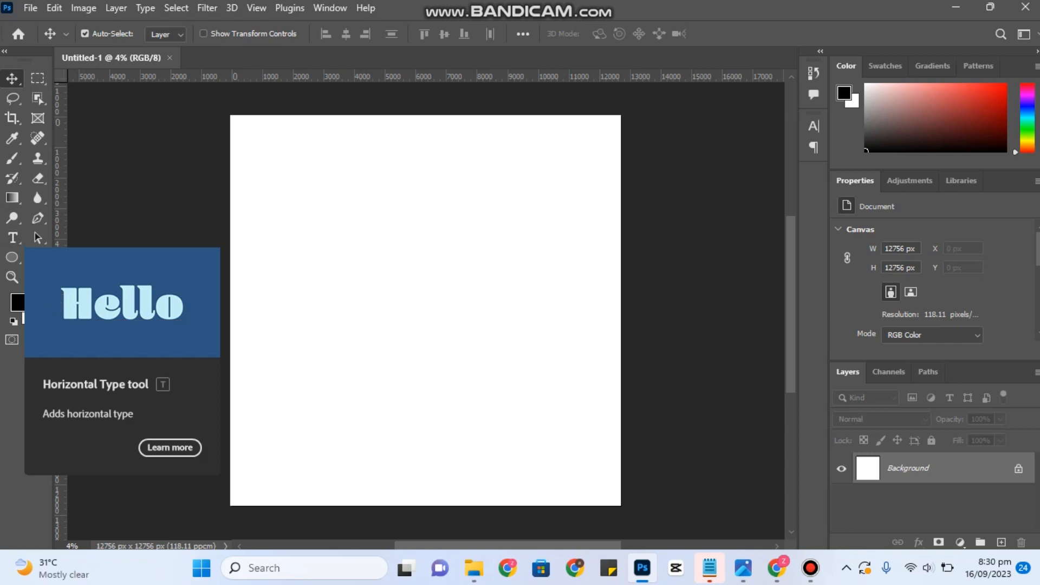
# Step: Add a horizontal text object in the upper-left part of the canvas and set its font size to 72 pt
pyautogui.click(12, 237)
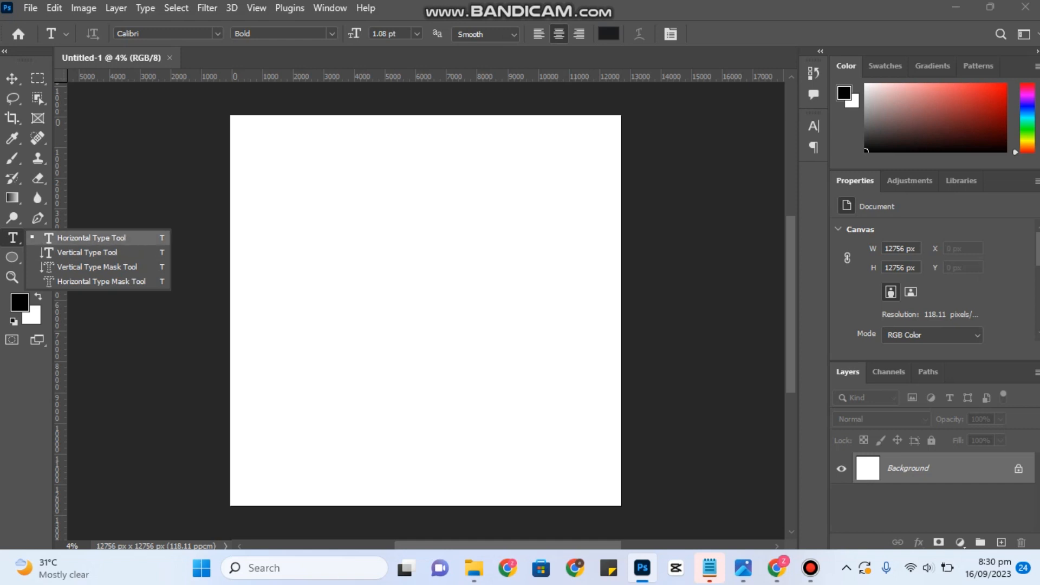
pyautogui.click(91, 238)
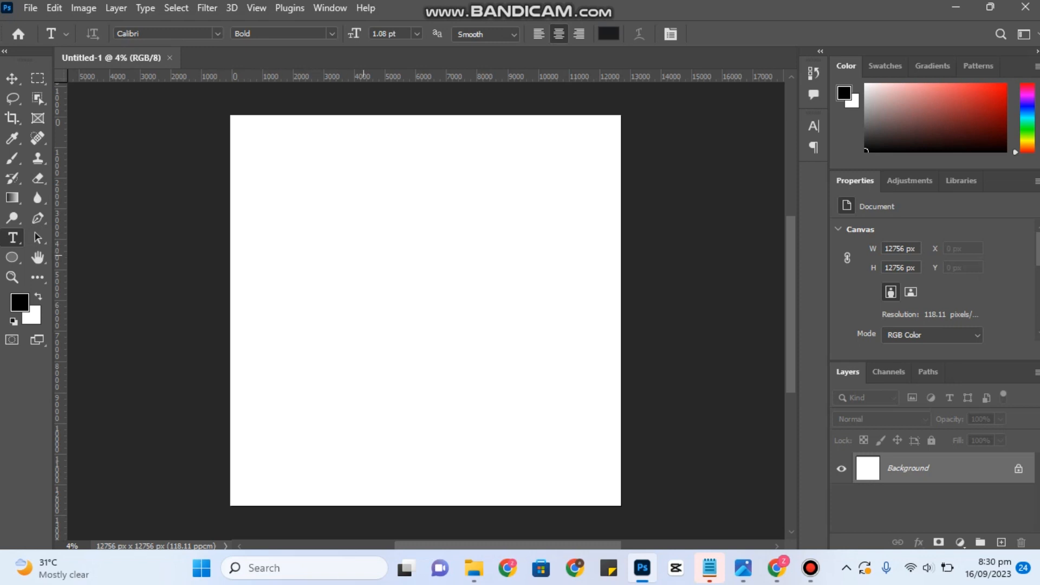
pyautogui.click(364, 255)
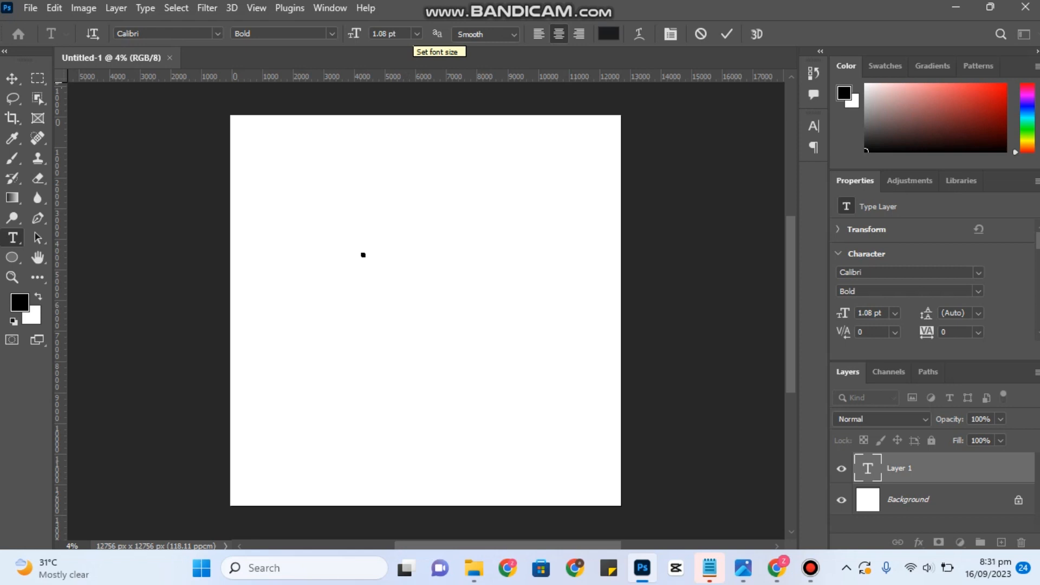
pyautogui.click(416, 34)
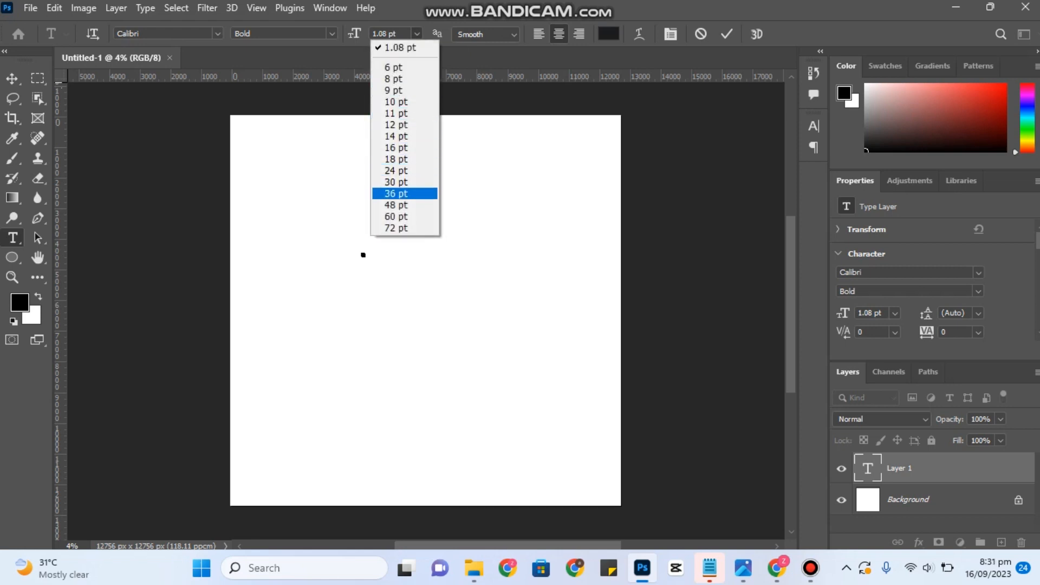
pyautogui.click(405, 205)
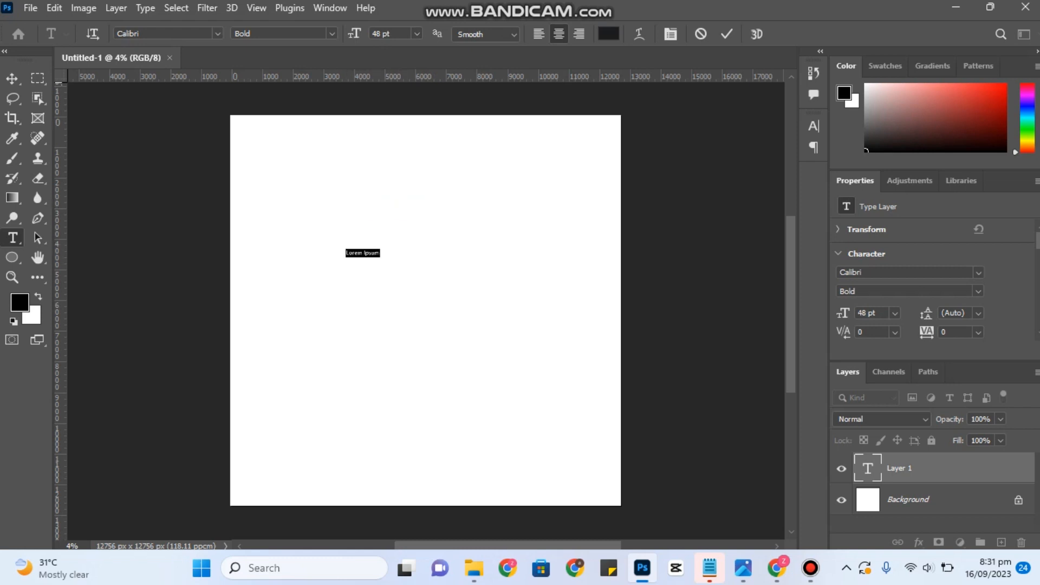
pyautogui.click(416, 33)
pyautogui.click(405, 228)
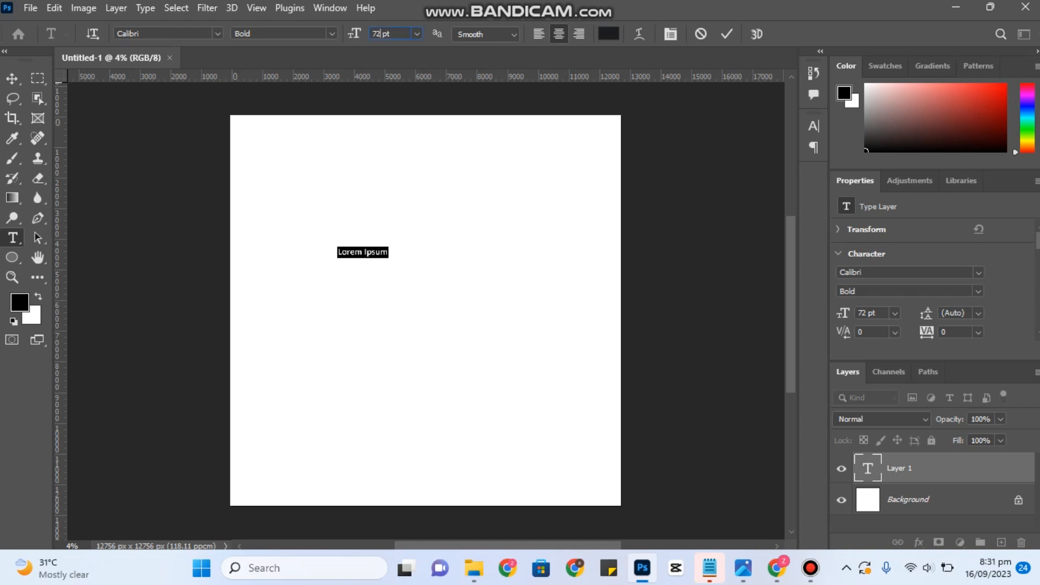
# Step: Set the placeholder text's font size to 160 pt
pyautogui.press('BackSpace')
pyautogui.press('BackSpace')
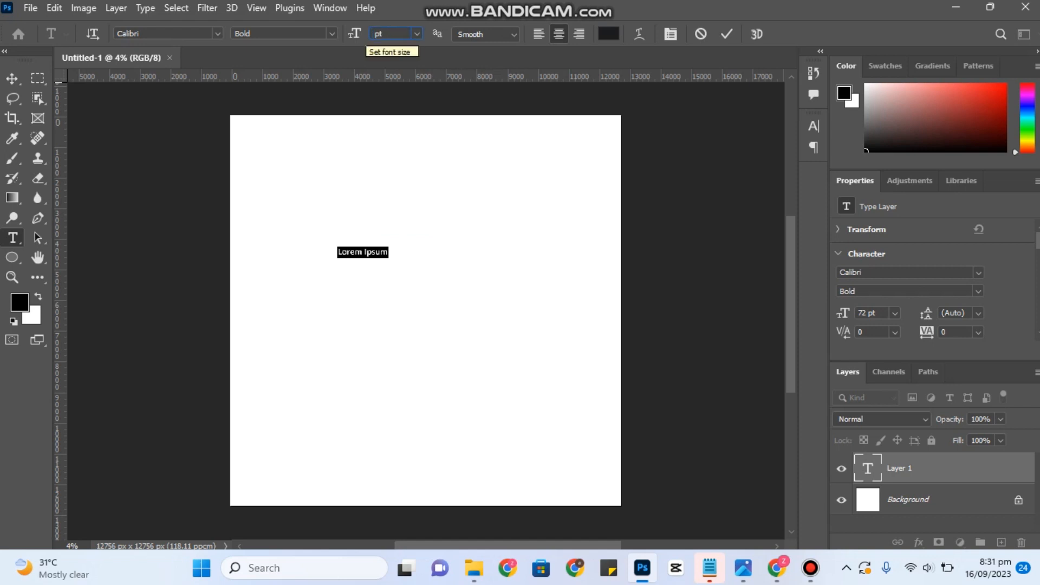
pyautogui.write('150')
pyautogui.press('BackSpace')
pyautogui.press('BackSpace')
pyautogui.press('BackSpace')
pyautogui.press('BackSpace')
pyautogui.press('BackSpace')
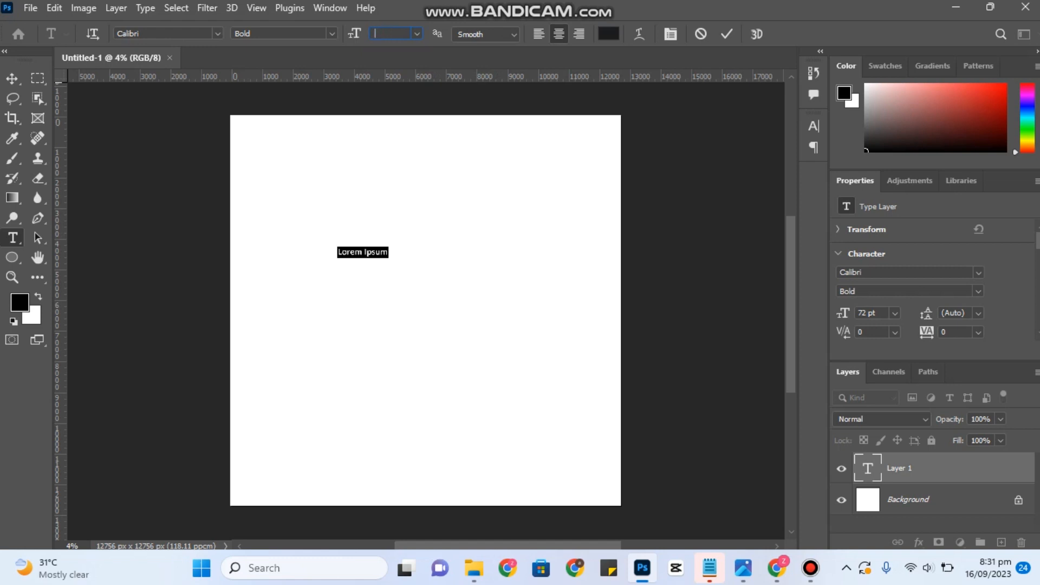
pyautogui.write('160')
pyautogui.press('Return')
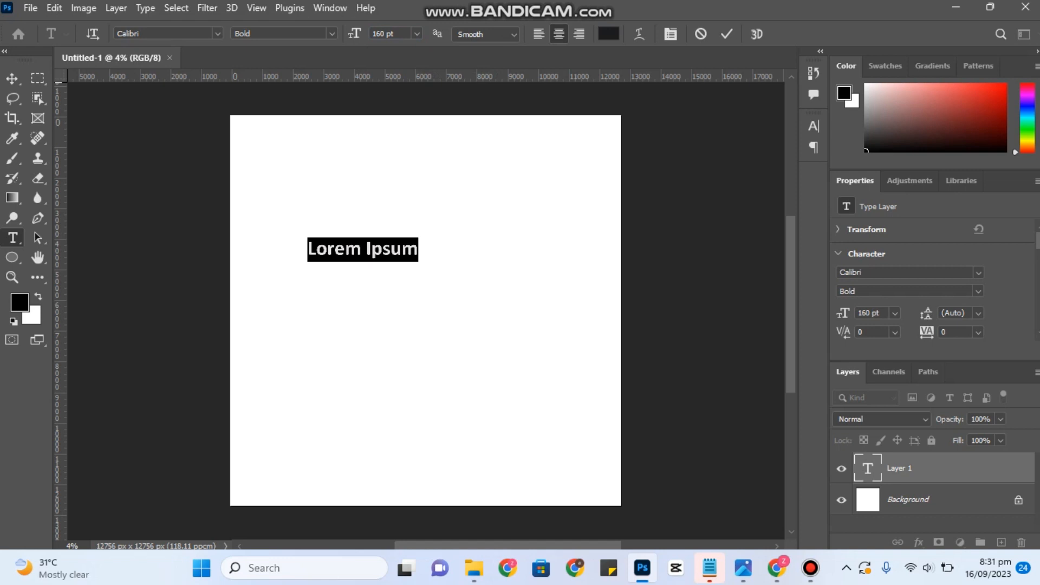
# Step: Move the placeholder text around the canvas and leave it horizontally near the middle, above the canvas centre
pyautogui.click(12, 78)
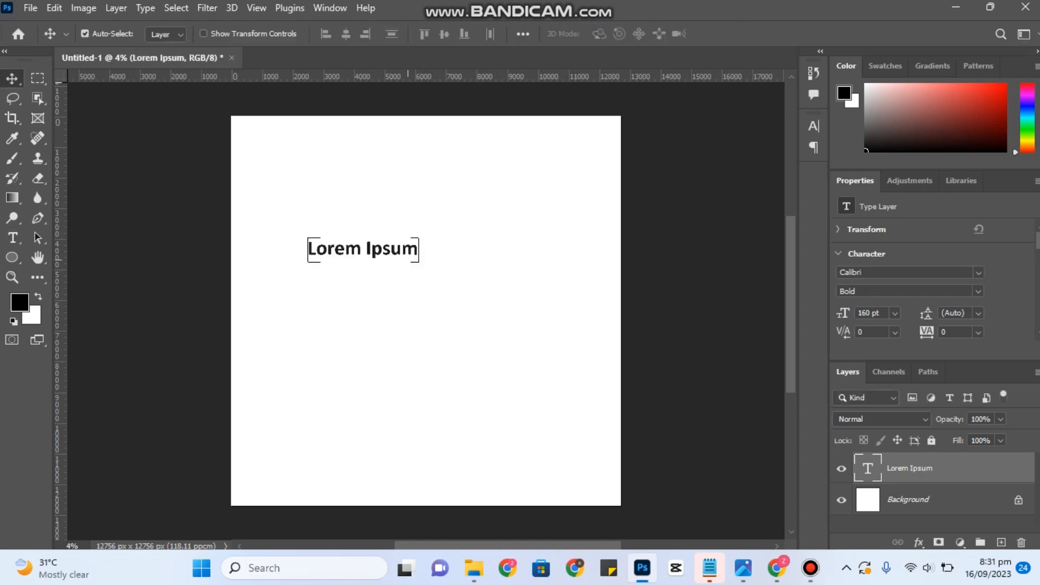
pyautogui.moveTo(393, 250); pyautogui.dragTo(405, 258)
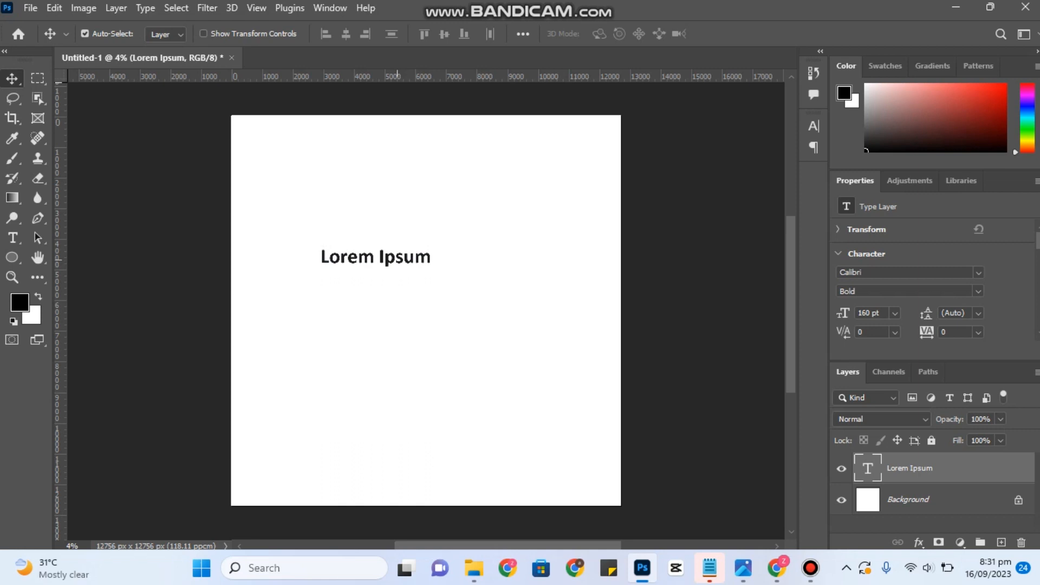
pyautogui.moveTo(397, 260)
pyautogui.mouseDown()
pyautogui.moveTo(413, 244)
pyautogui.moveTo(410, 287)
pyautogui.moveTo(438, 273)
pyautogui.moveTo(438, 251)
pyautogui.moveTo(384, 255)
pyautogui.moveTo(423, 368)
pyautogui.moveTo(432, 291)
pyautogui.moveTo(471, 235)
pyautogui.moveTo(374, 241)
pyautogui.moveTo(376, 293)
pyautogui.moveTo(501, 249)
pyautogui.moveTo(422, 185)
pyautogui.moveTo(392, 189)
pyautogui.moveTo(383, 303)
pyautogui.moveTo(462, 310)
pyautogui.moveTo(460, 224)
pyautogui.moveTo(322, 162)
pyautogui.moveTo(309, 343)
pyautogui.moveTo(399, 217)
pyautogui.moveTo(445, 310)
pyautogui.moveTo(288, 298)
pyautogui.moveTo(529, 310)
pyautogui.moveTo(472, 343)
pyautogui.mouseUp()
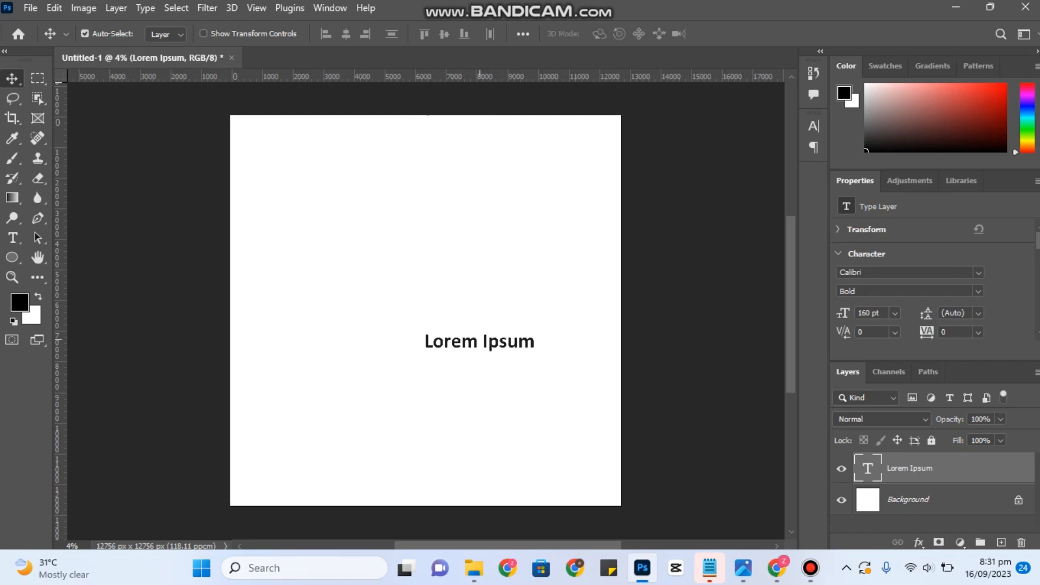
pyautogui.moveTo(471, 342); pyautogui.dragTo(423, 270)
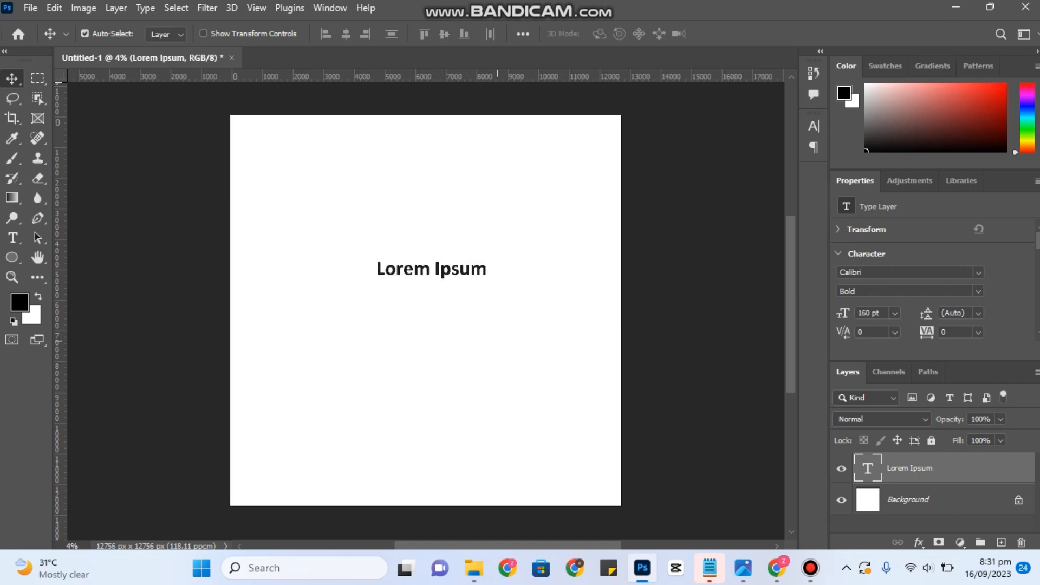
# Step: Replace the placeholder text with "LEARN-EAR & sHARE"
pyautogui.doubleClick(448, 269)
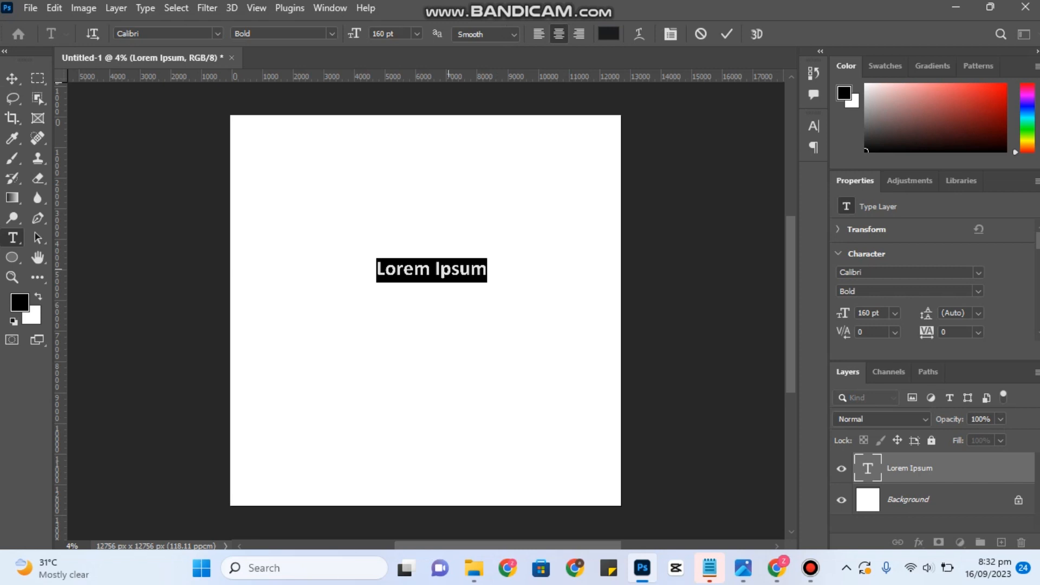
pyautogui.press('BackSpace')
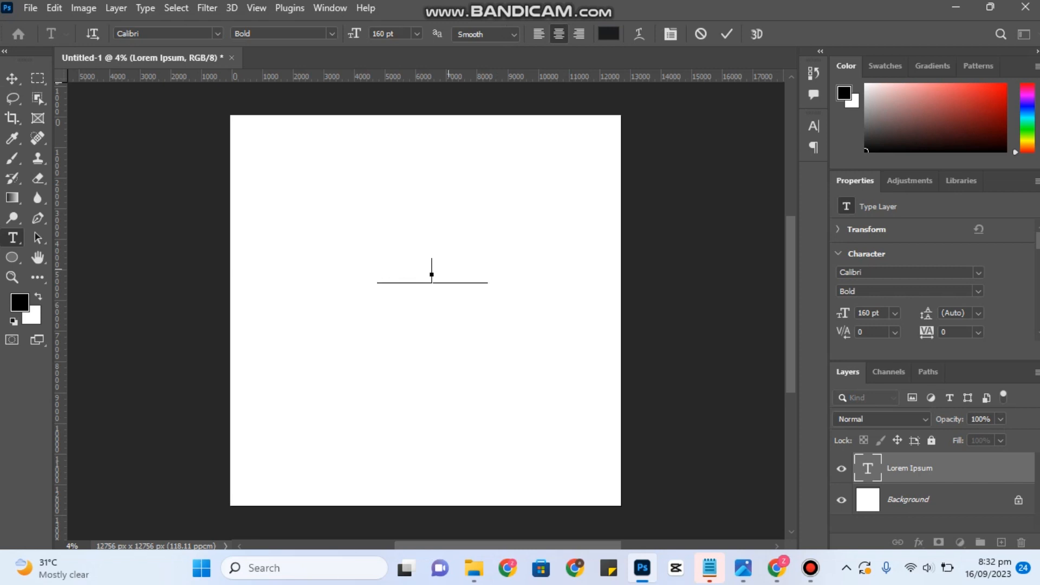
pyautogui.write('LEARN')
pyautogui.write('-EARN-')
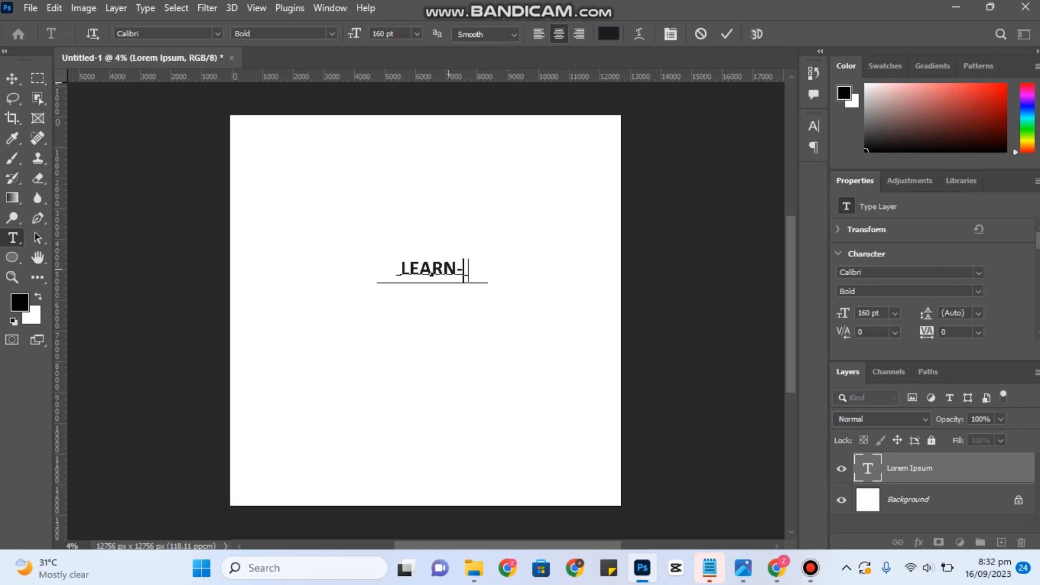
pyautogui.write('S')
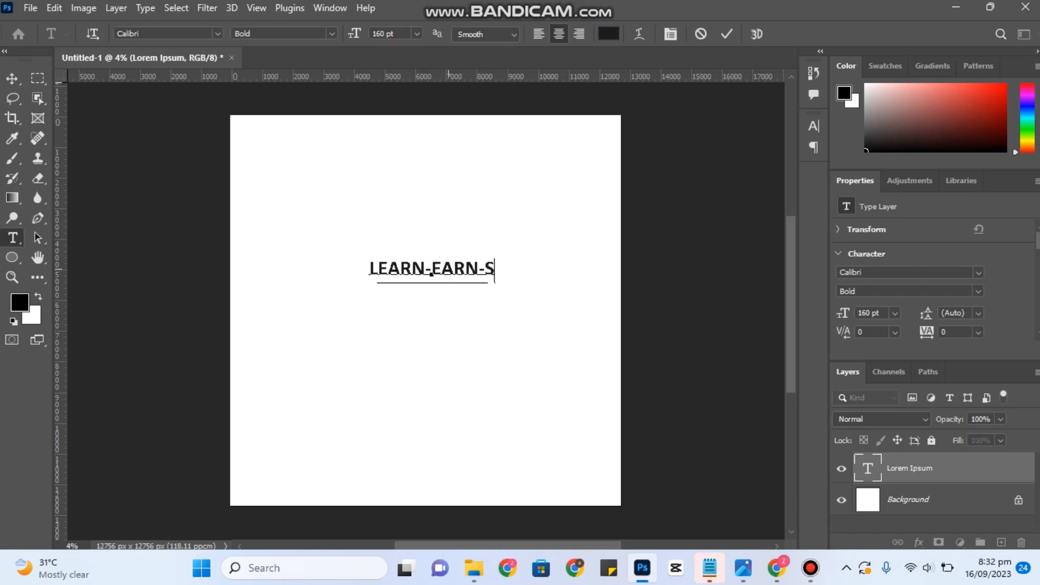
pyautogui.press('BackSpace')
pyautogui.press('BackSpace')
pyautogui.press('BackSpace')
pyautogui.write('7')
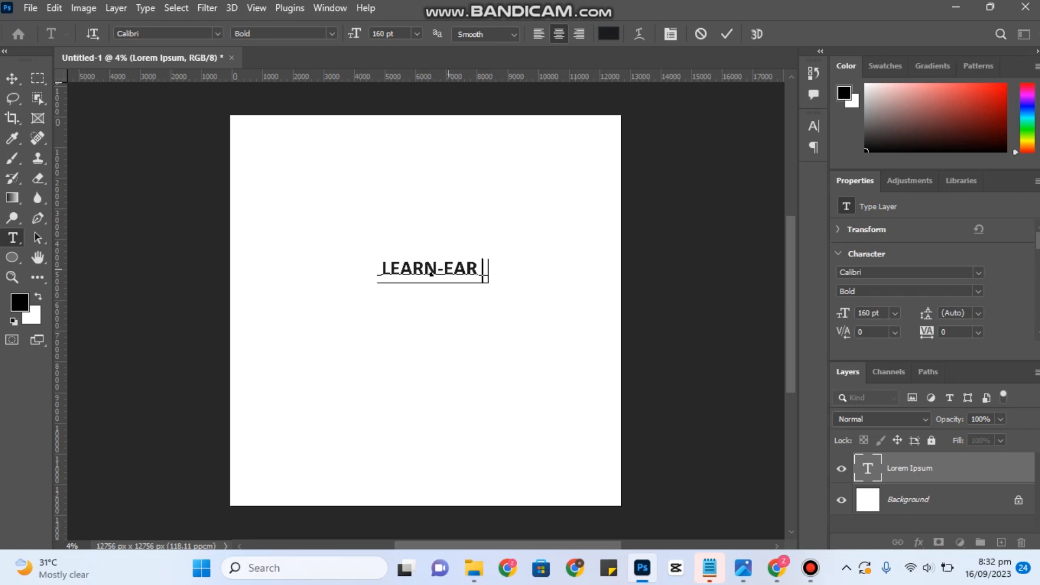
pyautogui.press('BackSpace')
pyautogui.write('&')
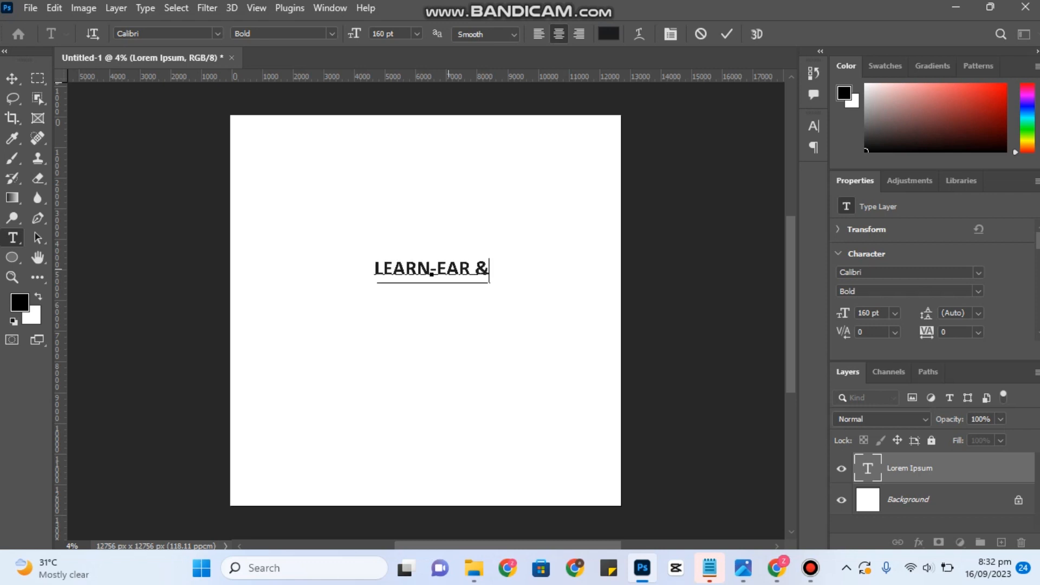
pyautogui.write(' sHARE')
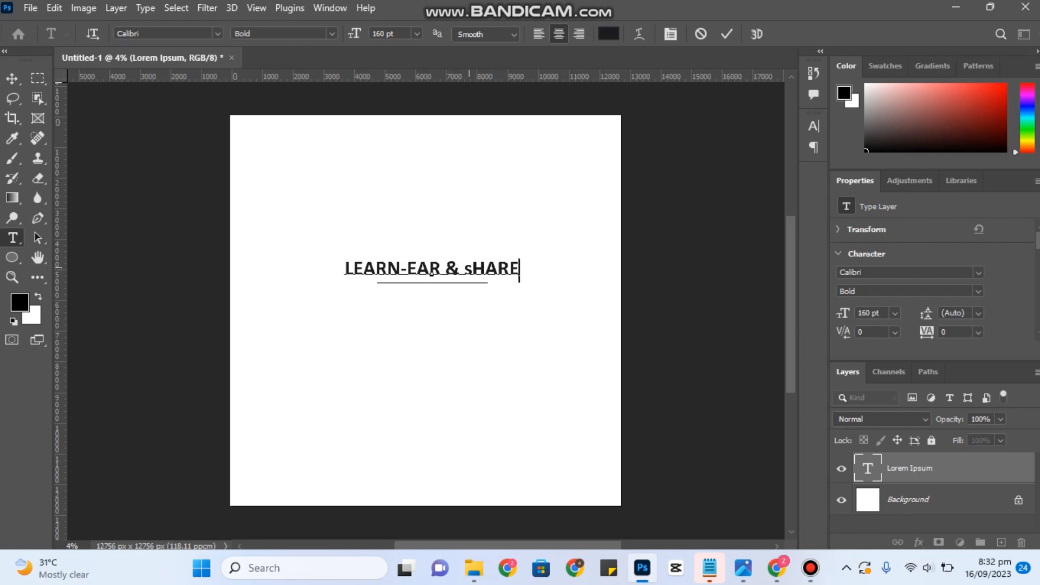
# Step: Change the lowercase "s" of the last word to a capital so it reads "SHARE", and commit the text
pyautogui.click(472, 269)
pyautogui.press('BackSpace')
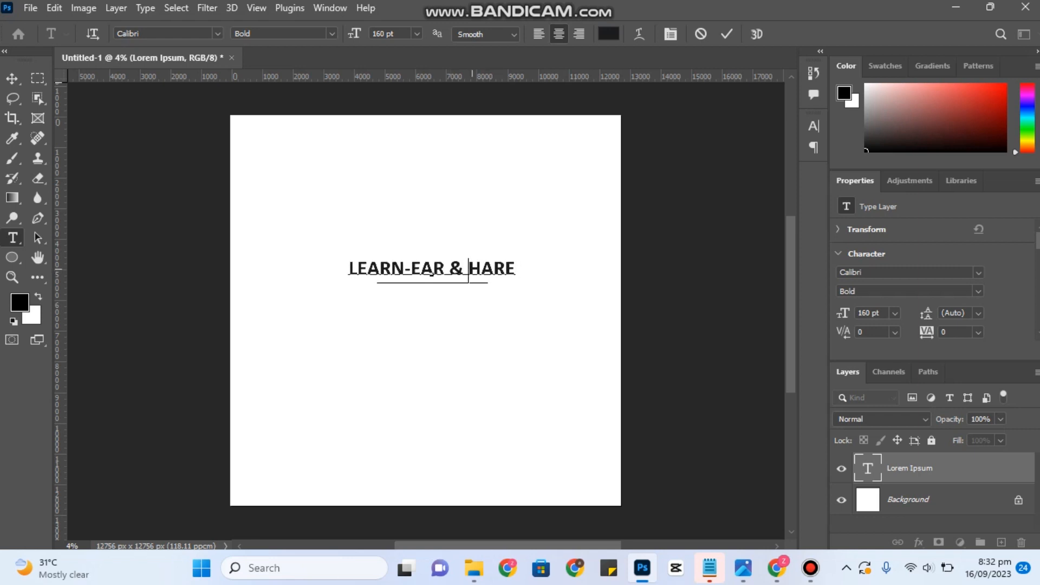
pyautogui.write('s')
pyautogui.press('BackSpace')
pyautogui.write('S')
pyautogui.hotkey('ctrl', 'Return')
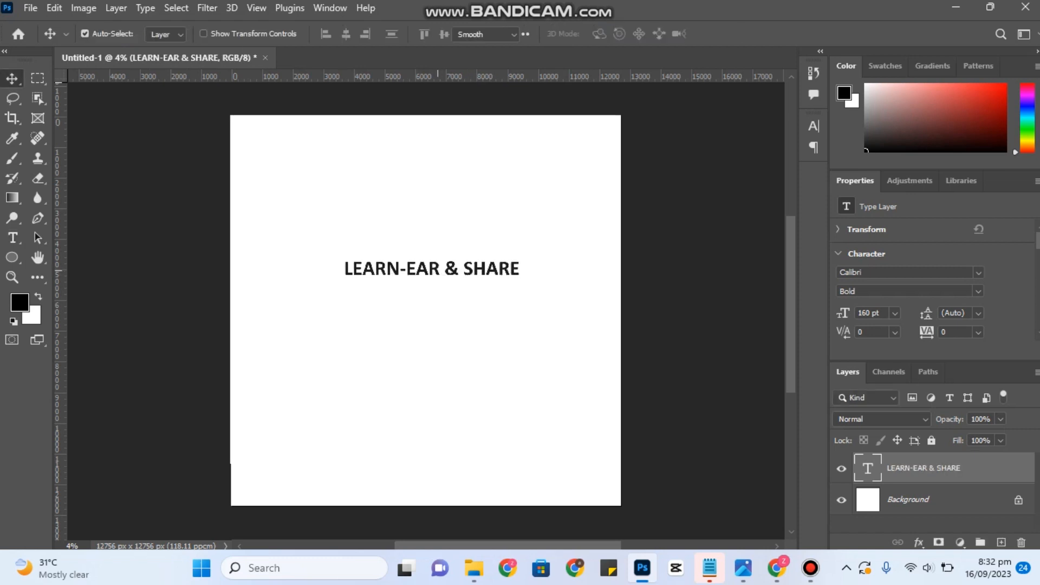
# Step: Insert the missing "N" after "EAR" so the line reads "LEARN-EARN & SHARE", and commit the edit
pyautogui.doubleClick(433, 269)
pyautogui.click(433, 269)
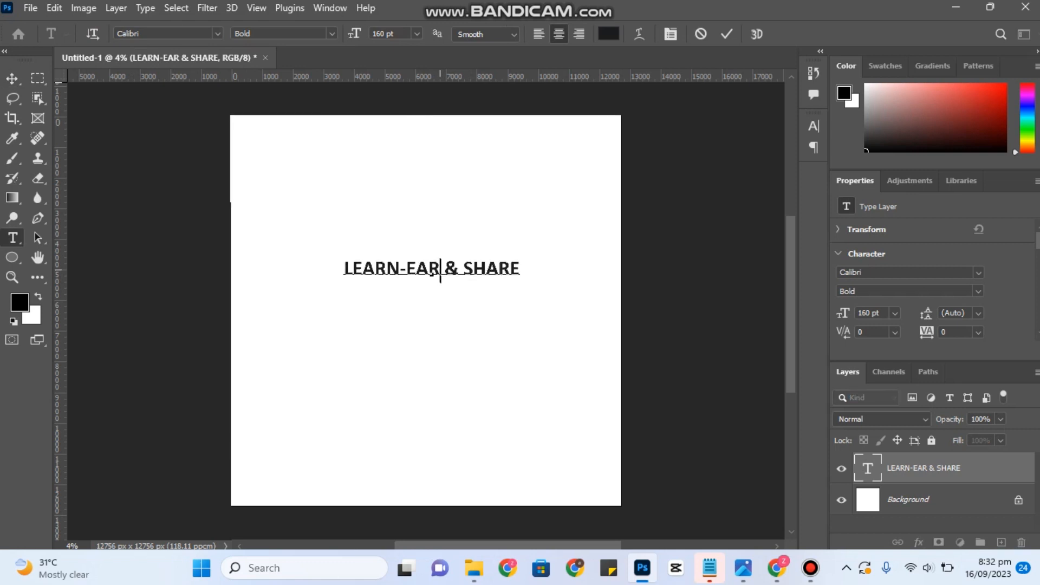
pyautogui.write('N')
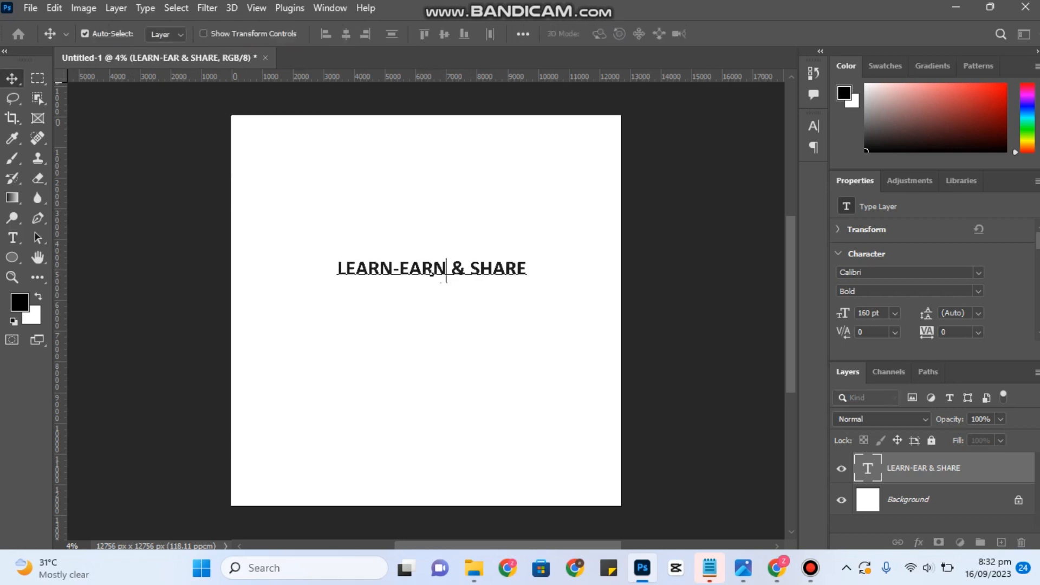
pyautogui.hotkey('ctrl', 'Return')
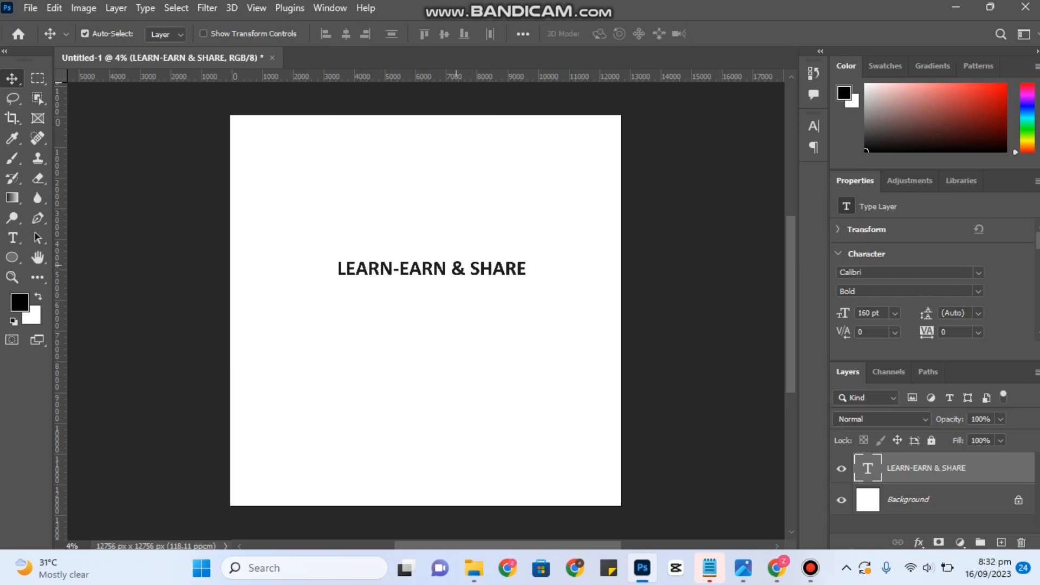
# Step: Shift the "LEARN-EARN & SHARE" text slightly to the left on the canvas
pyautogui.moveTo(456, 265); pyautogui.dragTo(436, 258)
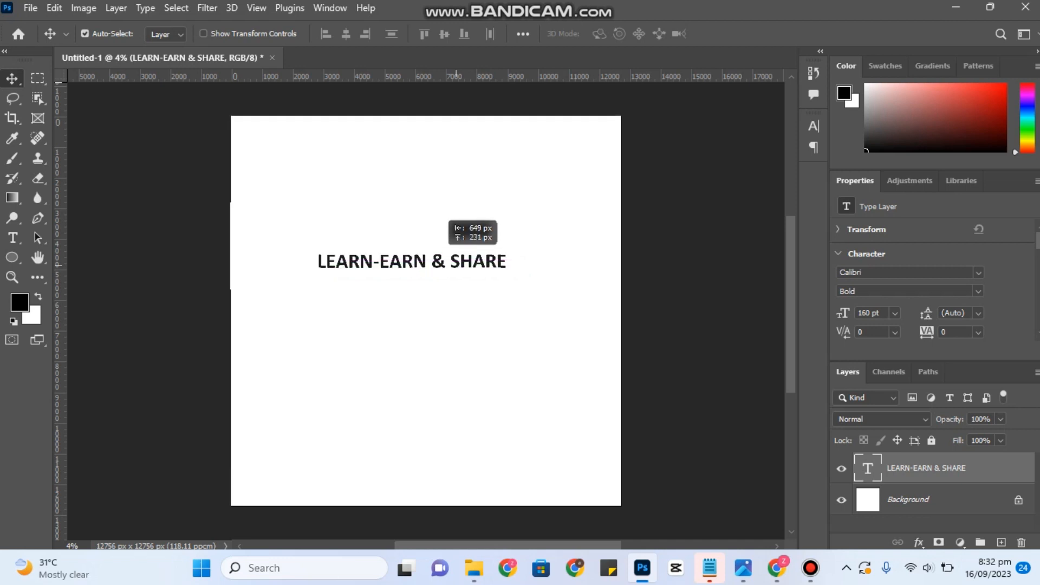
pyautogui.moveTo(498, 271); pyautogui.dragTo(475, 257)
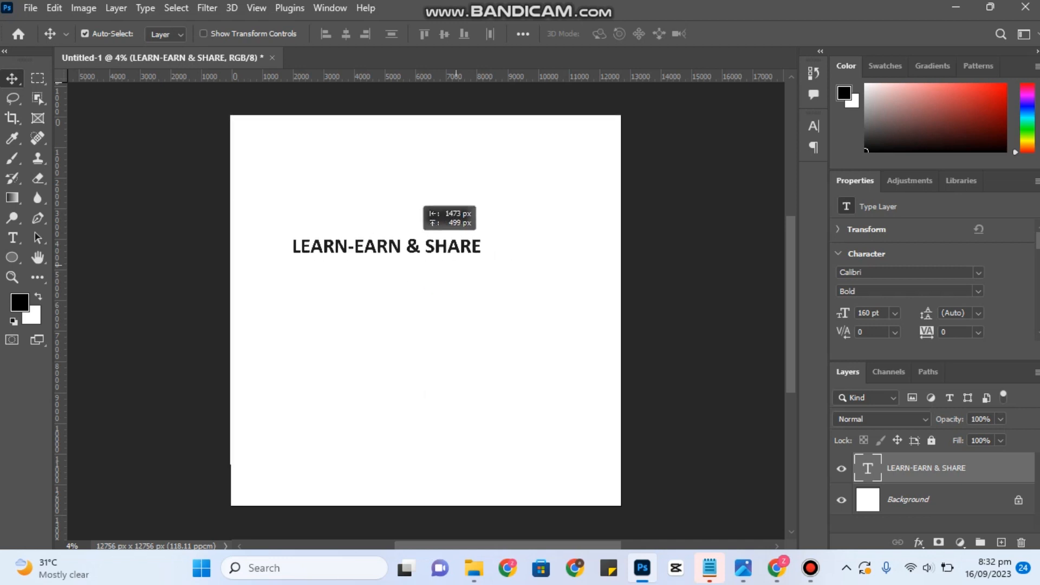
pyautogui.moveTo(415, 238); pyautogui.dragTo(440, 260)
# Step: Change the colour of the whole "LEARN-EARN & SHARE" text to bright red, f10f0f
pyautogui.doubleClick(456, 265)
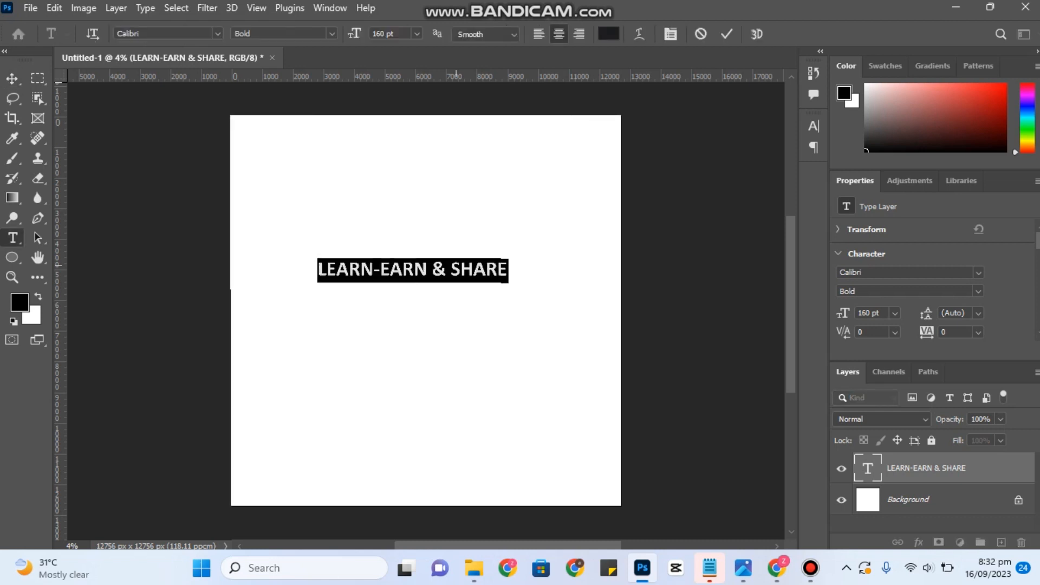
pyautogui.click(609, 33)
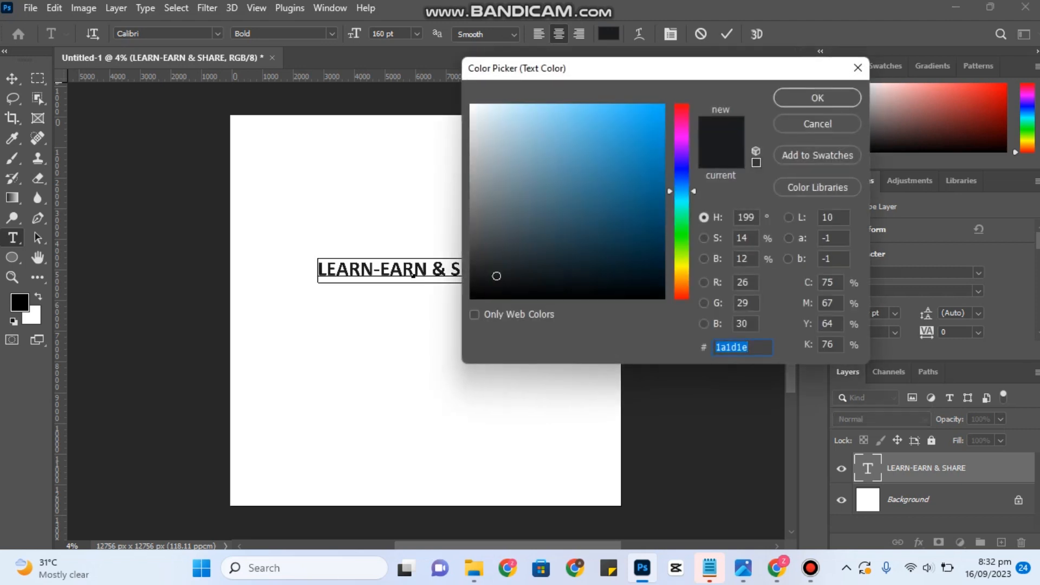
pyautogui.click(635, 174)
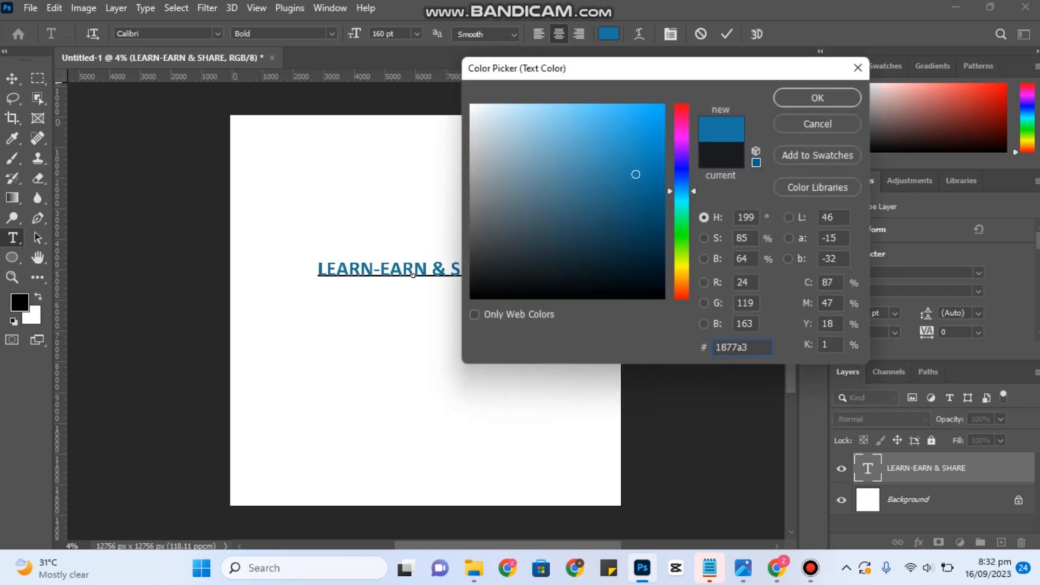
pyautogui.click(582, 274)
pyautogui.moveTo(682, 191); pyautogui.dragTo(682, 107)
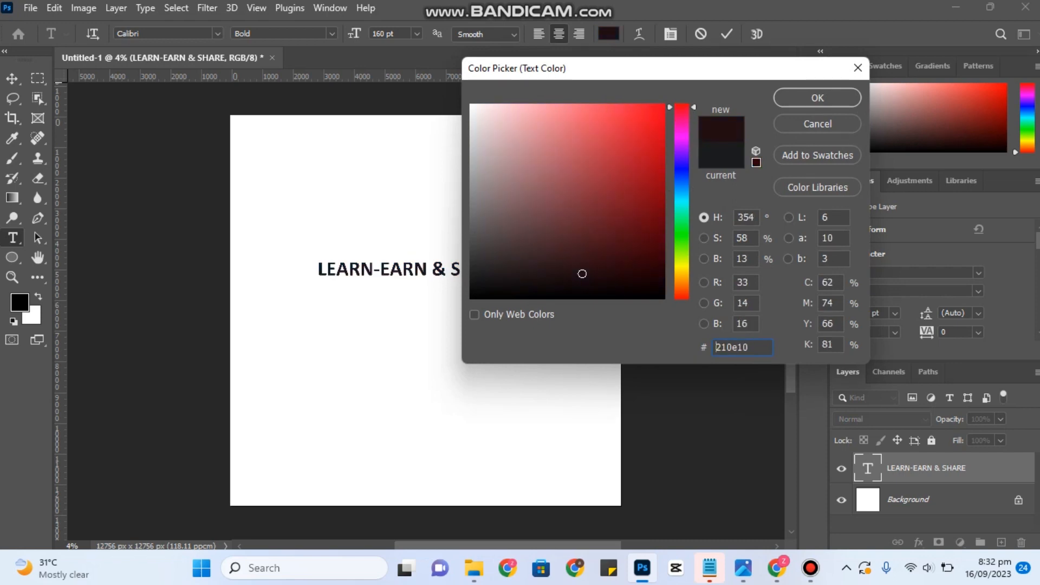
pyautogui.click(645, 115)
pyautogui.click(653, 111)
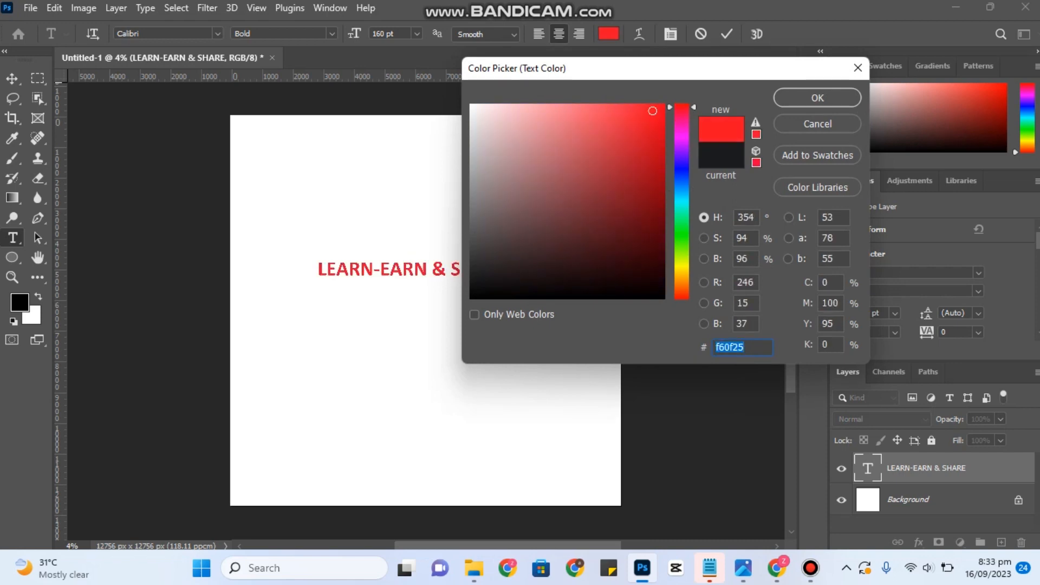
pyautogui.write('f60f0f')
pyautogui.click(650, 125)
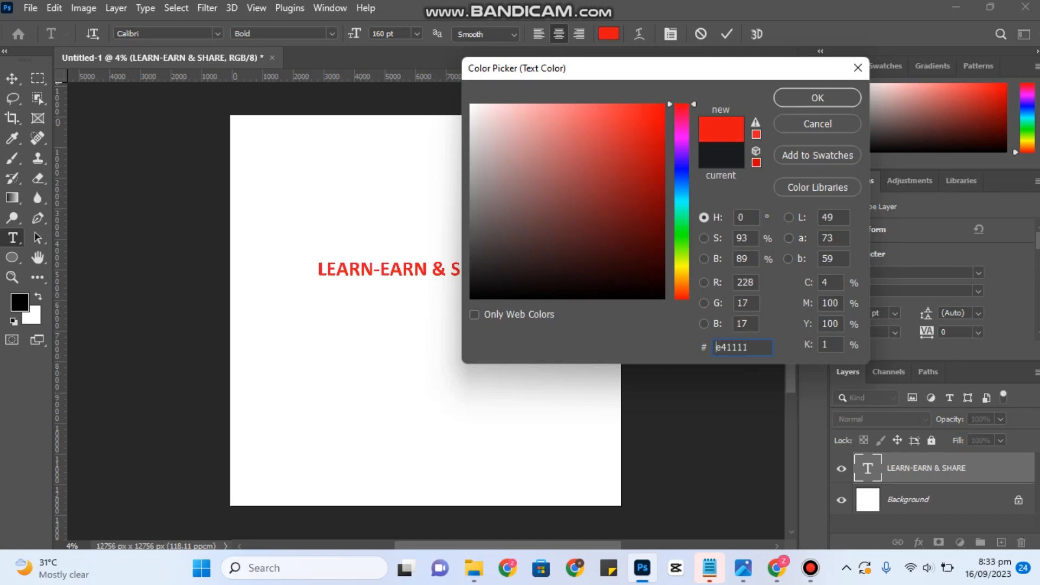
pyautogui.click(652, 115)
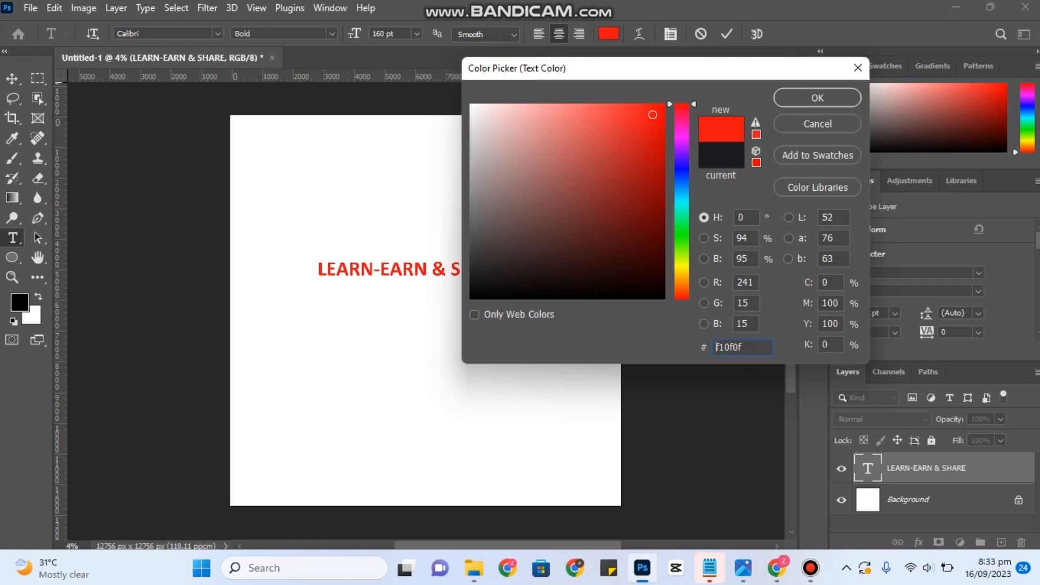
pyautogui.press('Return')
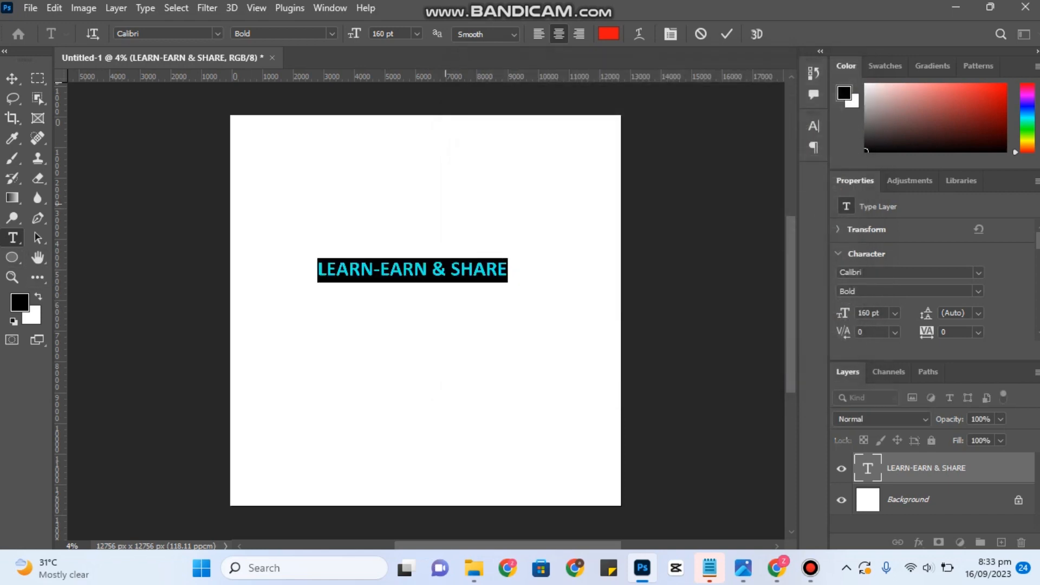
# Step: Commit the recoloured text and add a new "Lorem Ipsum" placeholder text line above "LEARN-EARN & SHARE"
pyautogui.click(12, 79)
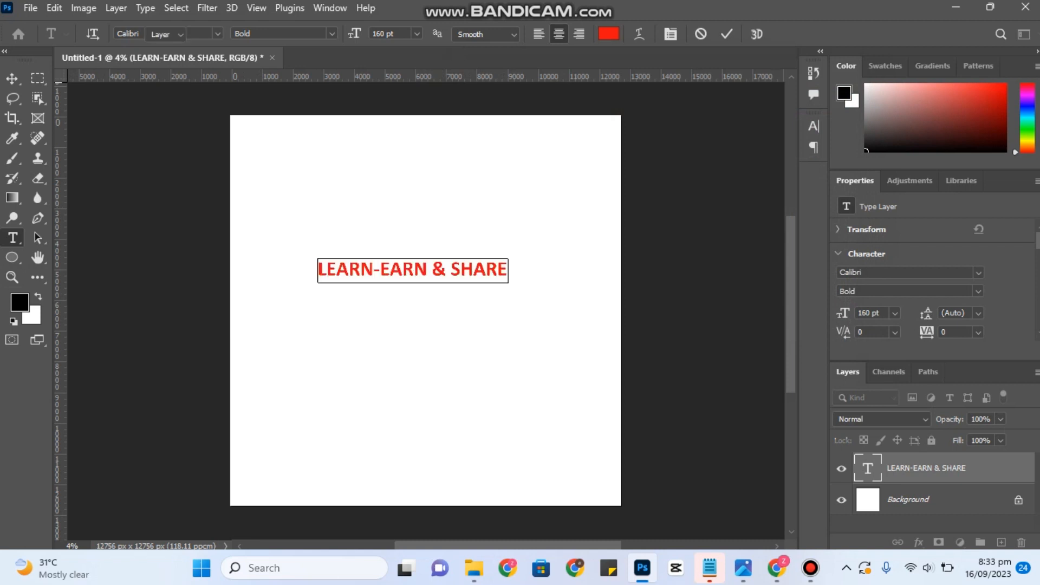
pyautogui.press('t')
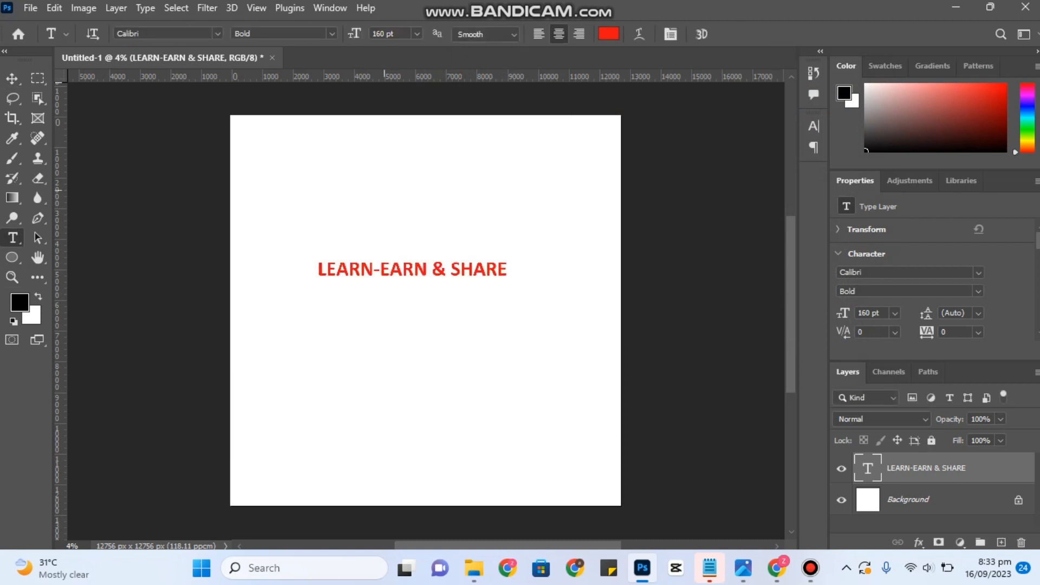
pyautogui.click(384, 190)
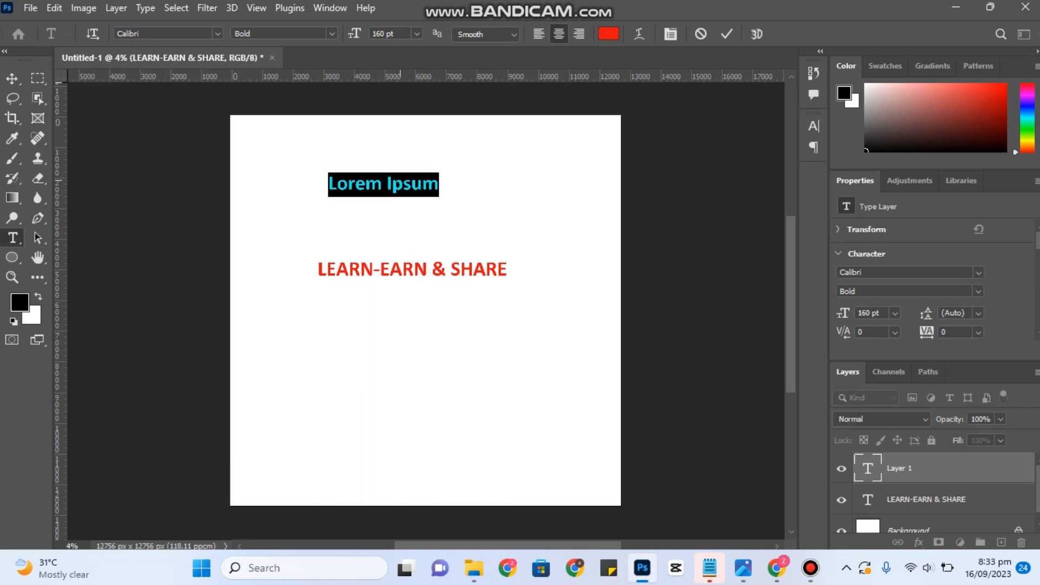
pyautogui.click(12, 79)
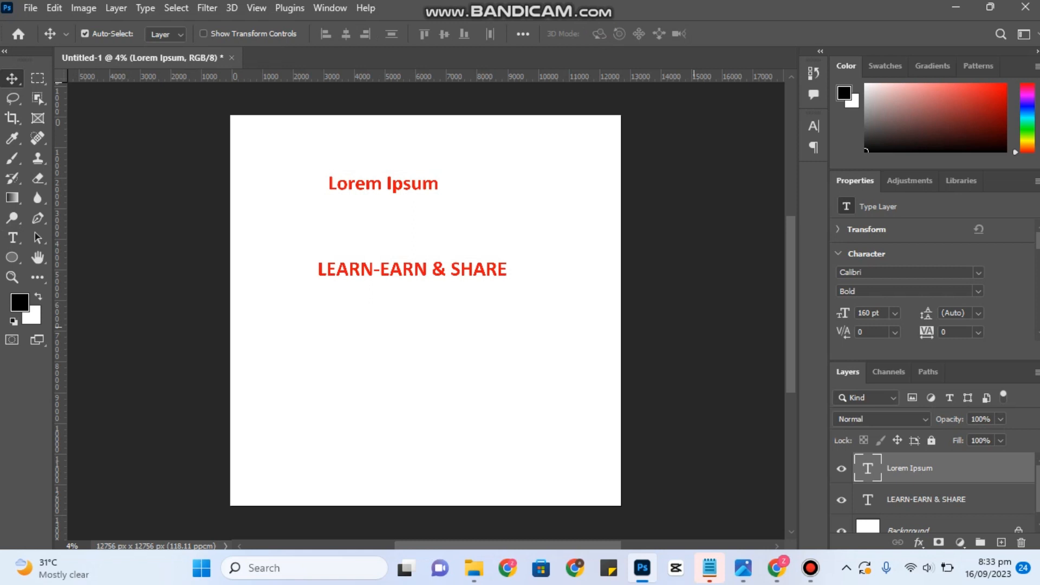
# Step: Browse the available fonts for the "LEARN-EARN & SHARE" text, apply Franklin Gothic Heavy and commit the change
pyautogui.click(447, 266)
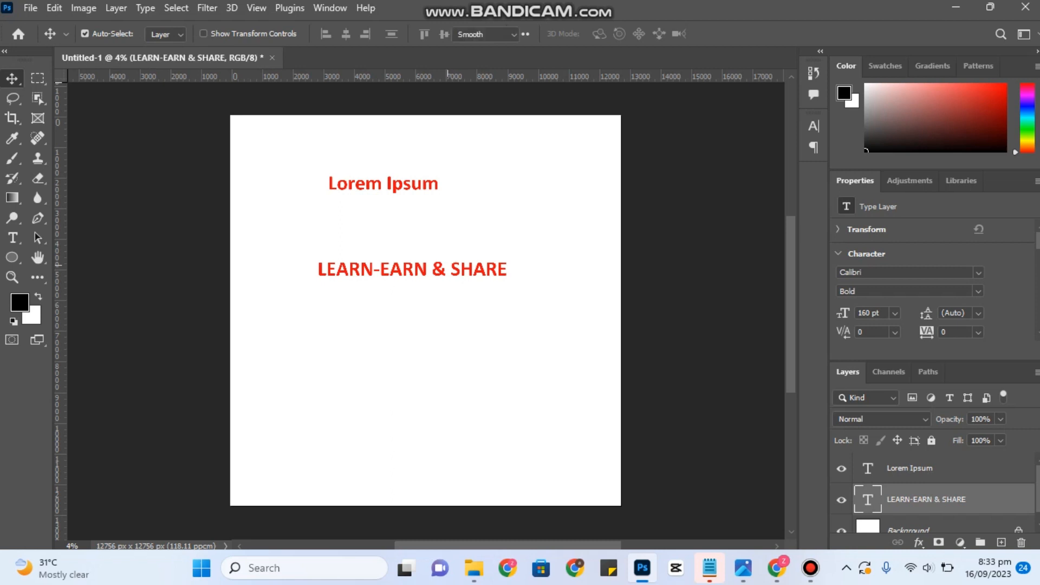
pyautogui.doubleClick(447, 266)
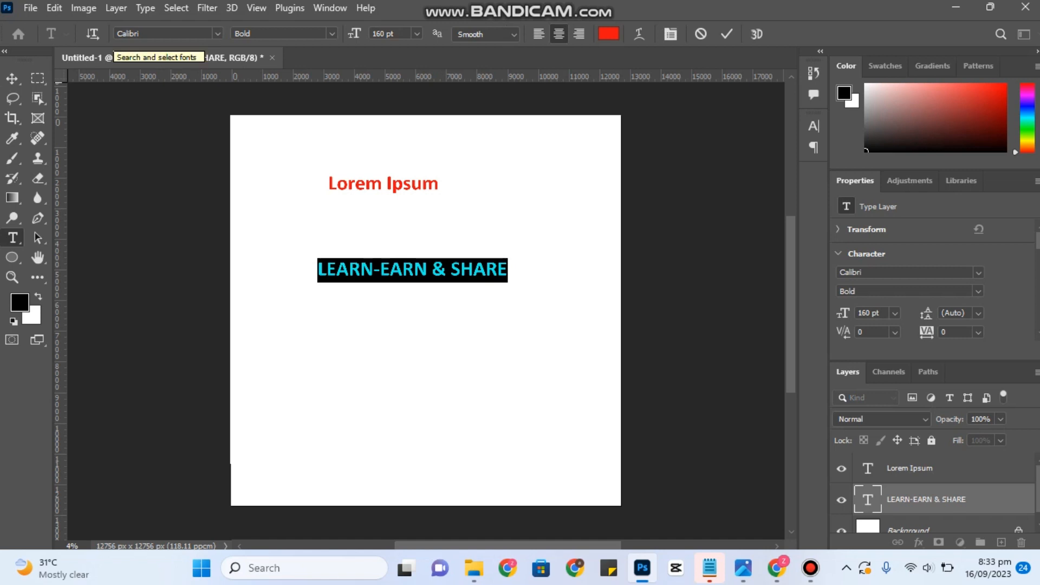
pyautogui.click(218, 33)
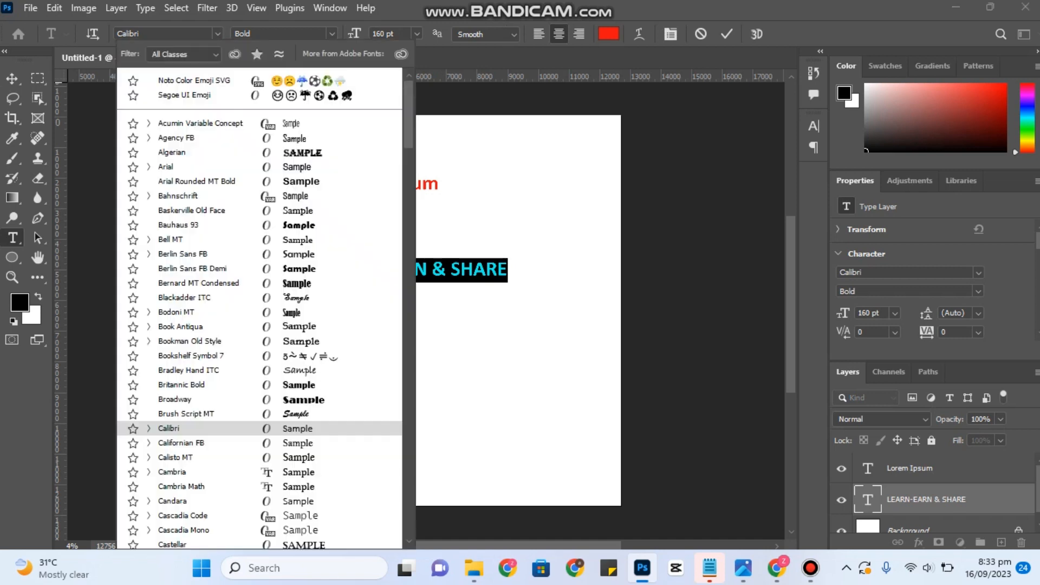
pyautogui.press('Down')
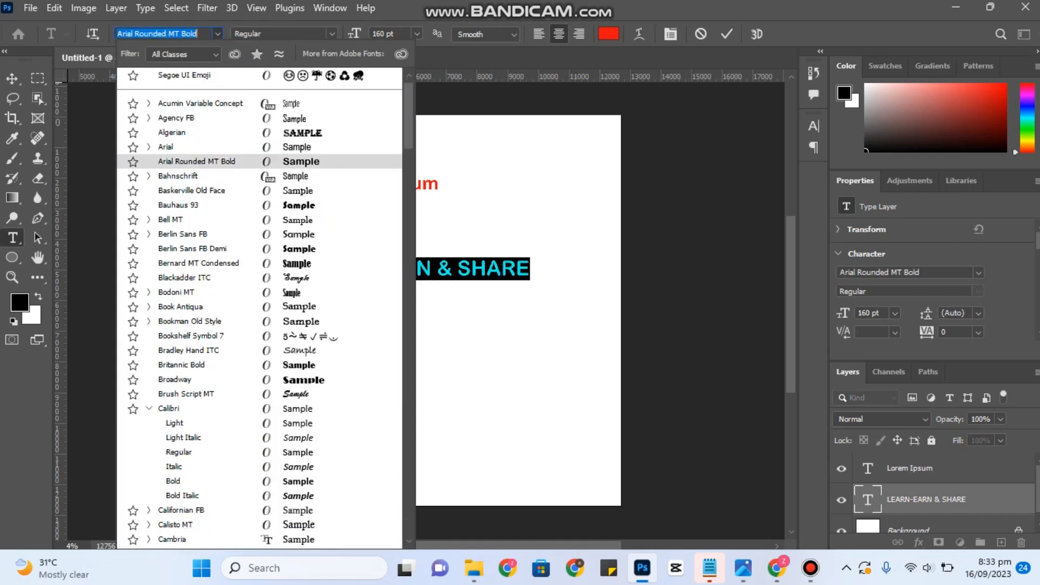
pyautogui.press('Down')
pyautogui.press('Down')
pyautogui.press('Down')
pyautogui.press('Down')
pyautogui.press('Down')
pyautogui.press('Down')
pyautogui.press('Down')
pyautogui.press('Down')
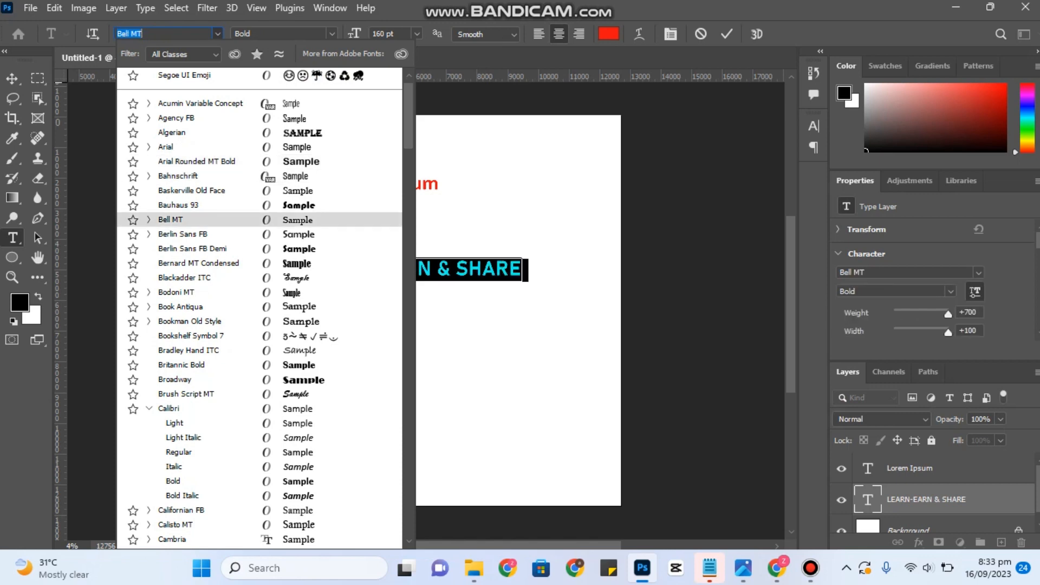
pyautogui.press('Down')
pyautogui.press('Down')
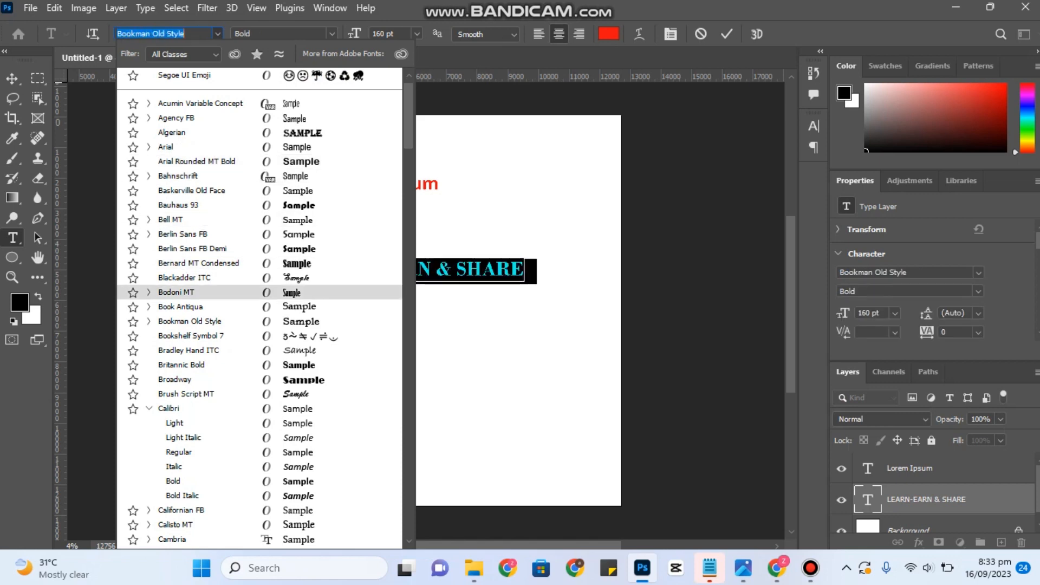
pyautogui.press('Up')
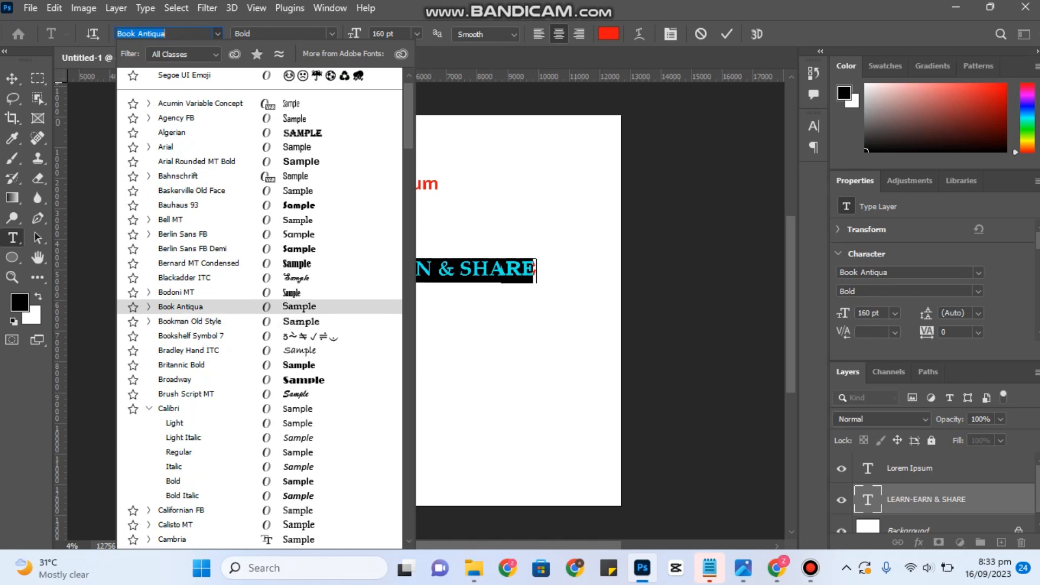
pyautogui.press('Down')
pyautogui.press('Down')
pyautogui.press('Down')
pyautogui.press('Down')
pyautogui.press('Down')
pyautogui.press('Down')
pyautogui.press('Down')
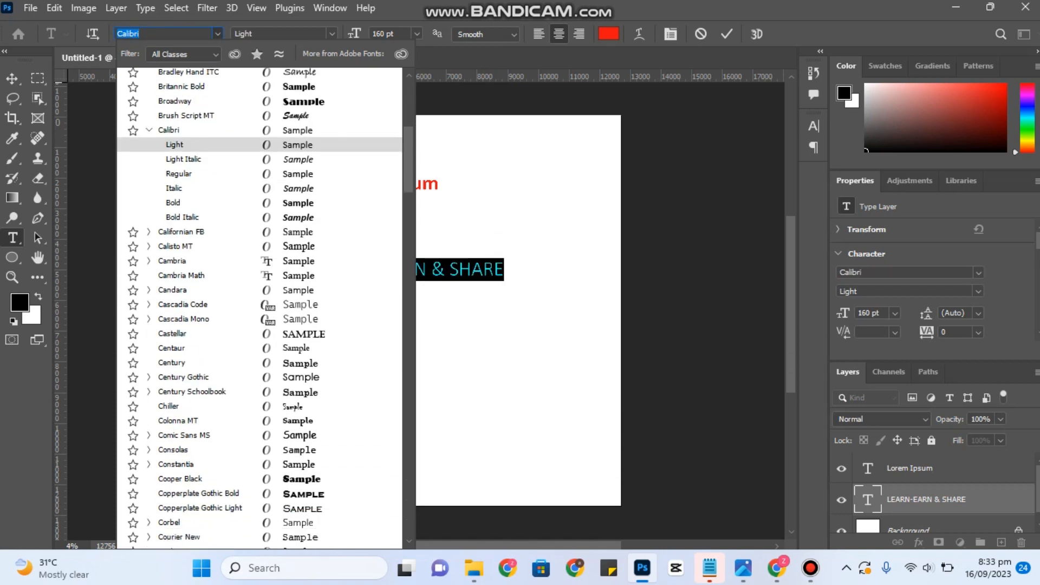
pyautogui.press('Down')
pyautogui.press('Down')
pyautogui.press('Down')
pyautogui.press('Down')
pyautogui.press('Down')
pyautogui.press('Down')
pyautogui.press('Down')
pyautogui.press('Down')
pyautogui.press('Down')
pyautogui.press('Down')
pyautogui.press('Down')
pyautogui.press('Down')
pyautogui.press('Down')
pyautogui.press('Down')
pyautogui.press('Down')
pyautogui.press('Down')
pyautogui.press('Down')
pyautogui.press('Down')
pyautogui.press('Down')
pyautogui.press('Down')
pyautogui.press('Down')
pyautogui.press('Down')
pyautogui.press('Down')
pyautogui.press('Down')
pyautogui.press('Down')
pyautogui.press('Down')
pyautogui.scroll(-4, 260, 309)
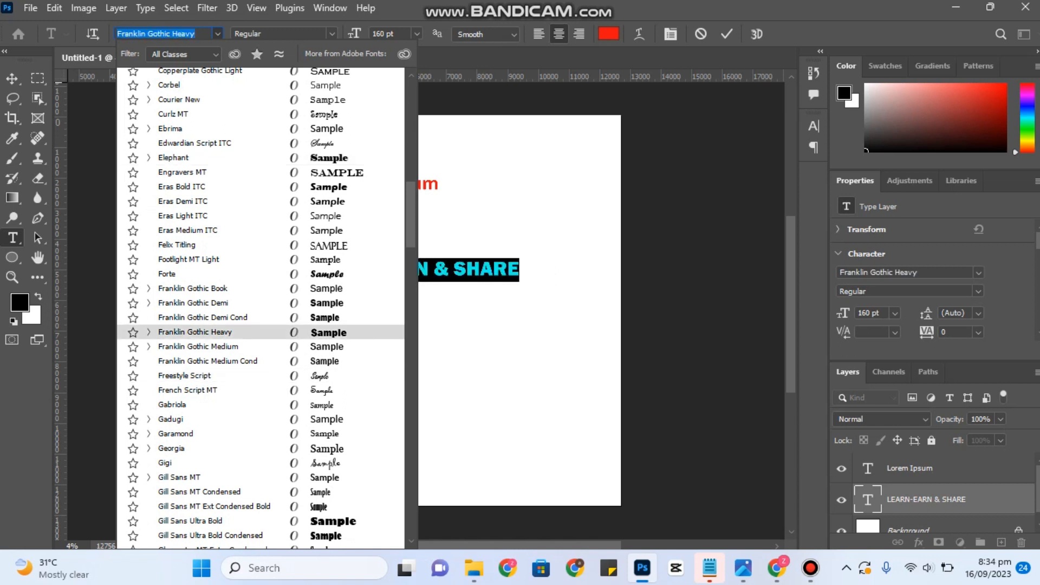
pyautogui.press('Return')
pyautogui.click(12, 79)
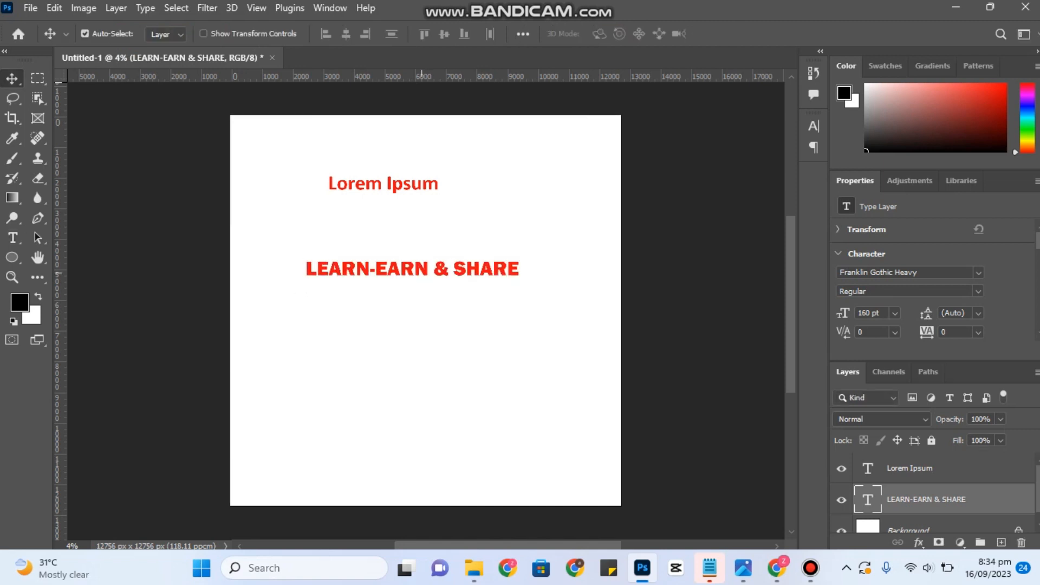
# Step: Set the style of the "LEARN-EARN & SHARE" text to Italic and move the line slightly to the left on the canvas
pyautogui.doubleClick(424, 264)
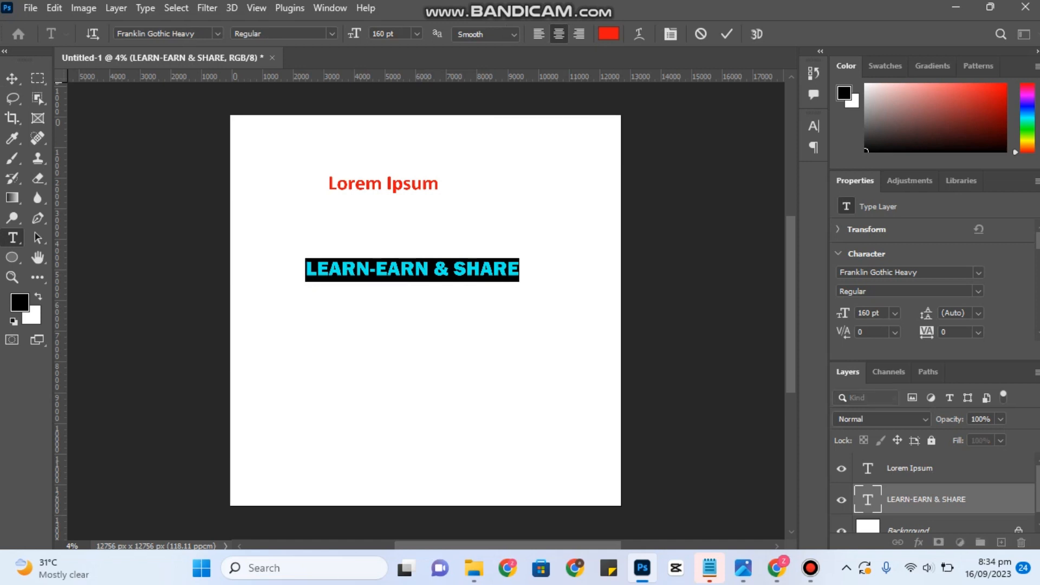
pyautogui.click(331, 34)
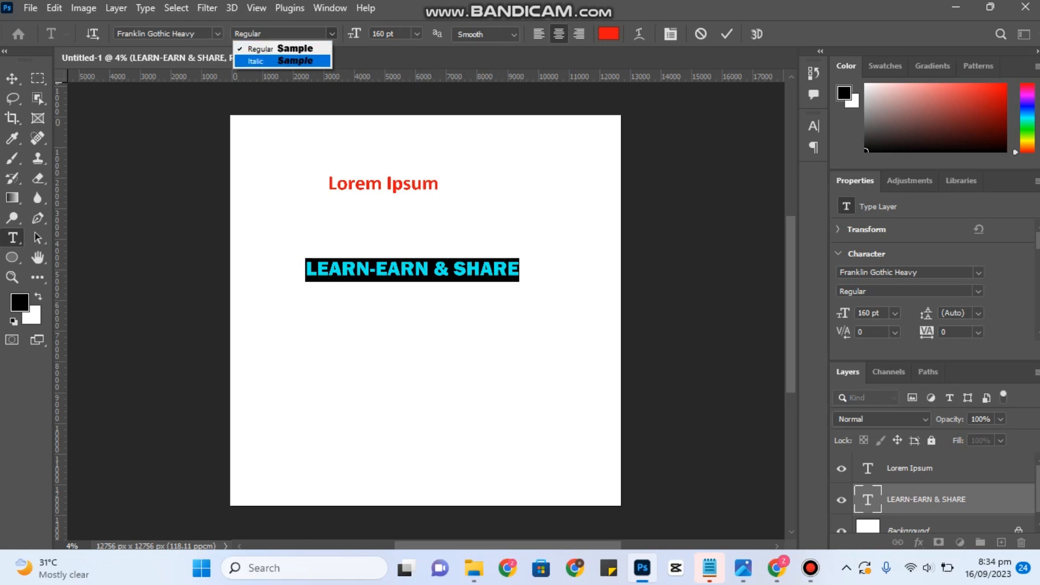
pyautogui.press('Return')
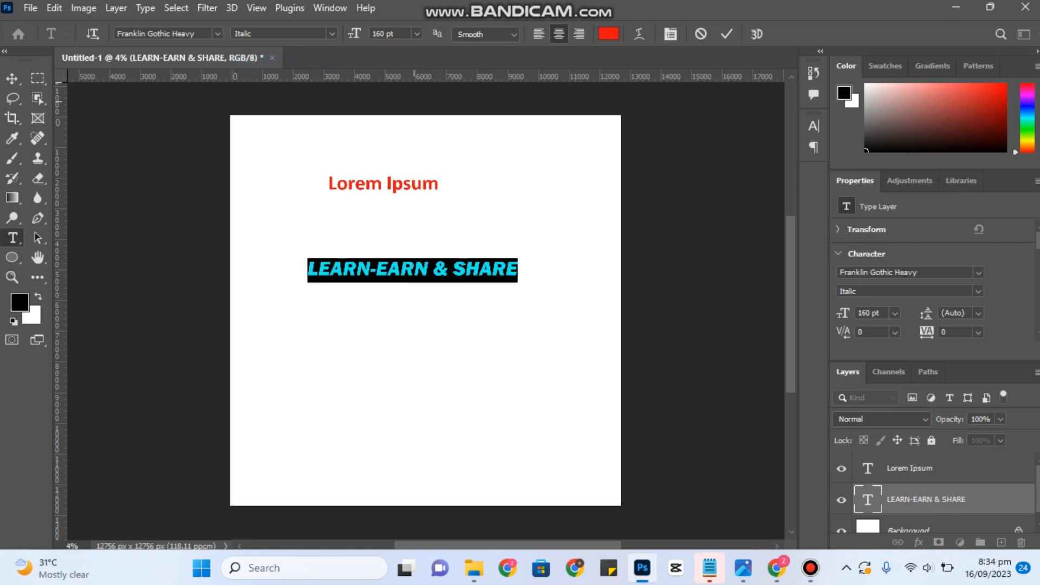
pyautogui.click(490, 274)
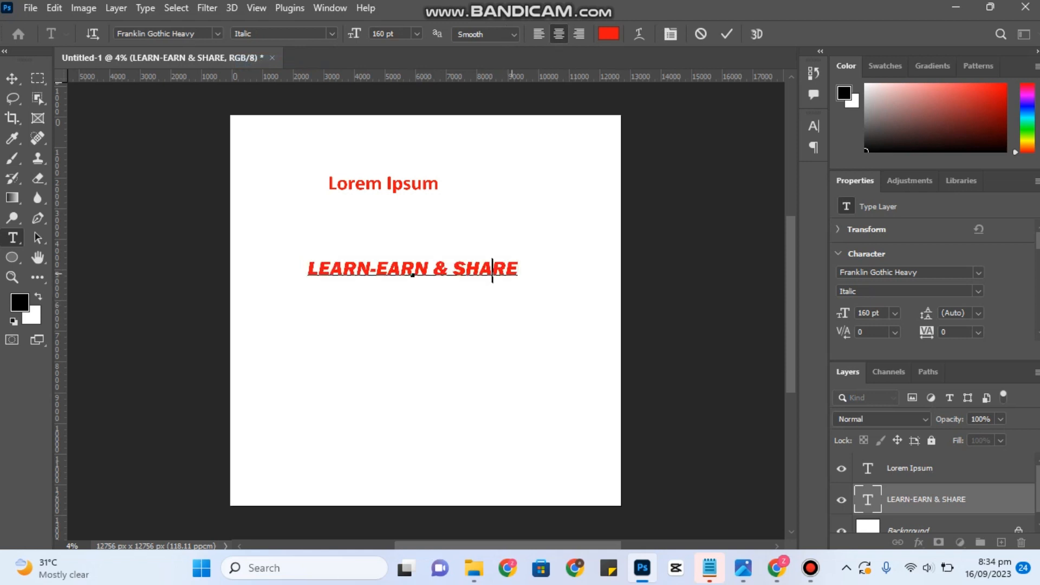
pyautogui.moveTo(521, 273); pyautogui.dragTo(271, 265)
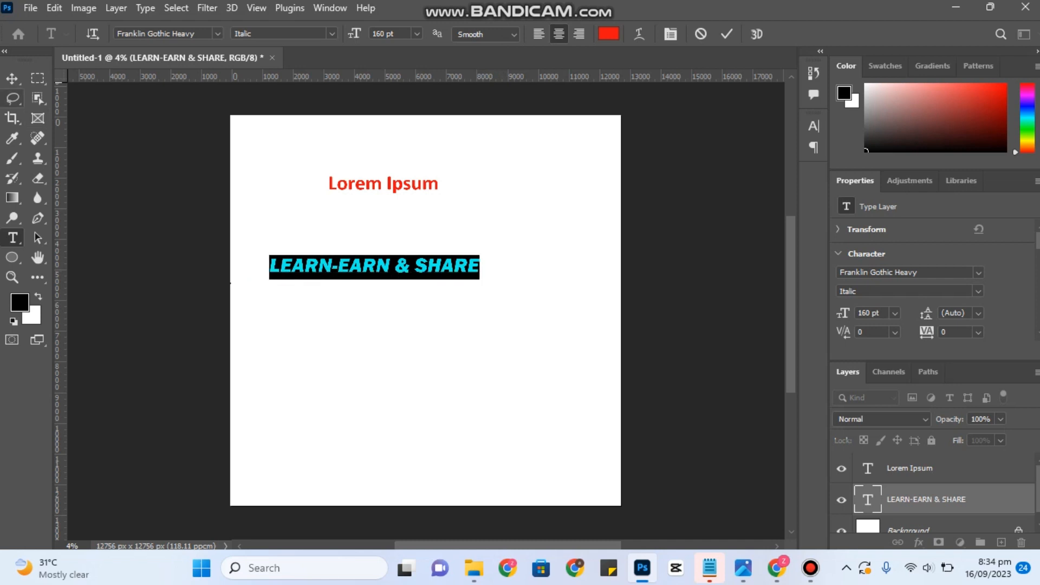
pyautogui.click(12, 79)
# Step: Try left, right and centre alignment on the "LEARN-EARN & SHARE" text, and finish with it left-aligned
pyautogui.doubleClick(415, 270)
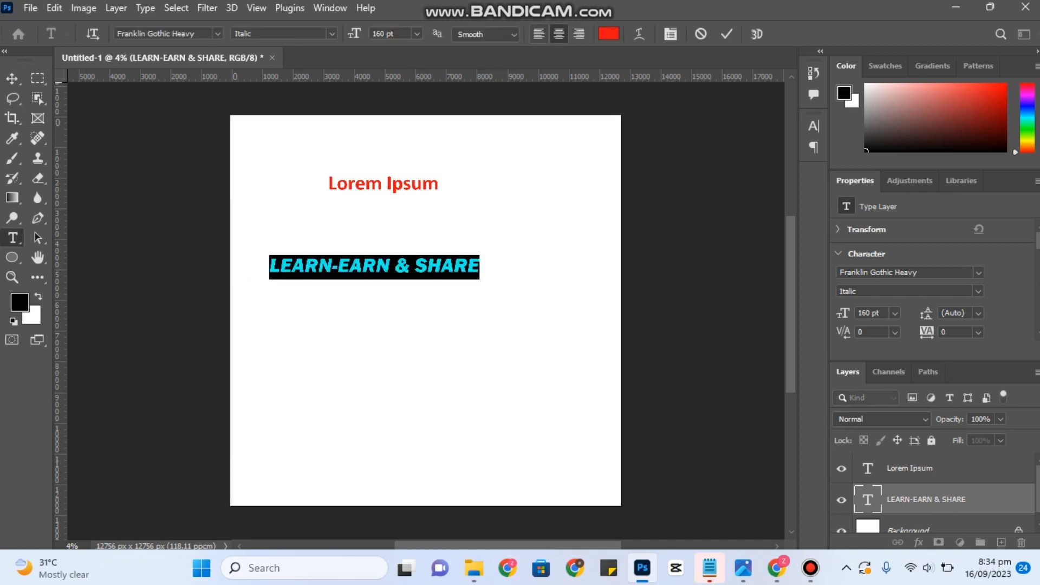
pyautogui.click(539, 33)
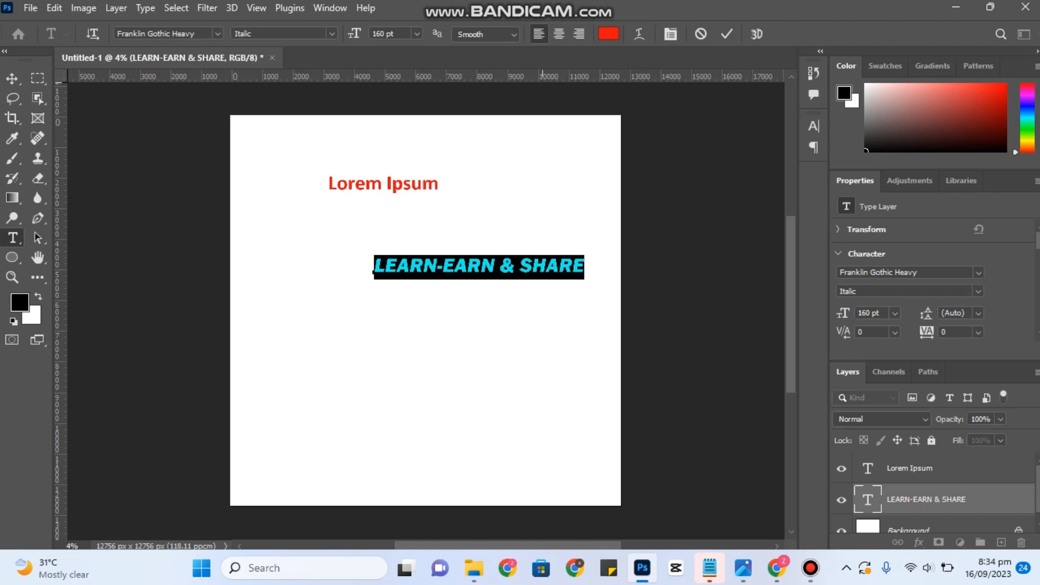
pyautogui.click(579, 34)
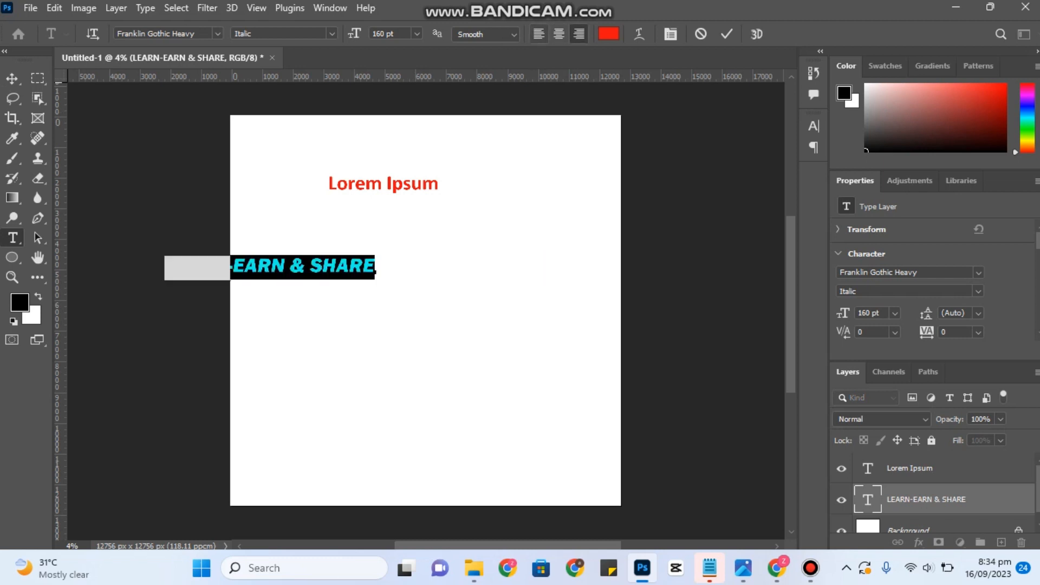
pyautogui.hotkey('ctrl', 'shift', 'l')
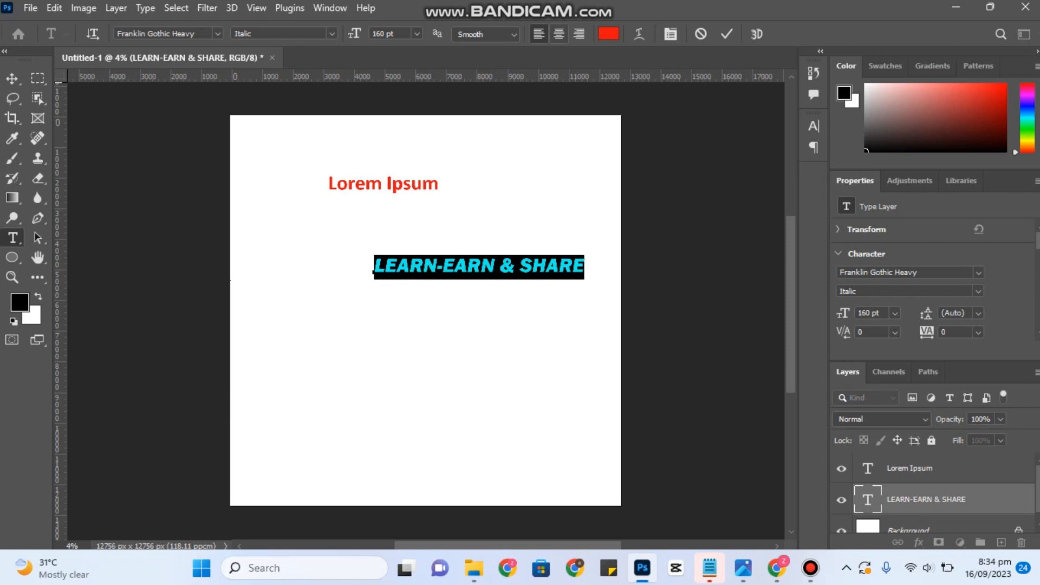
pyautogui.click(559, 33)
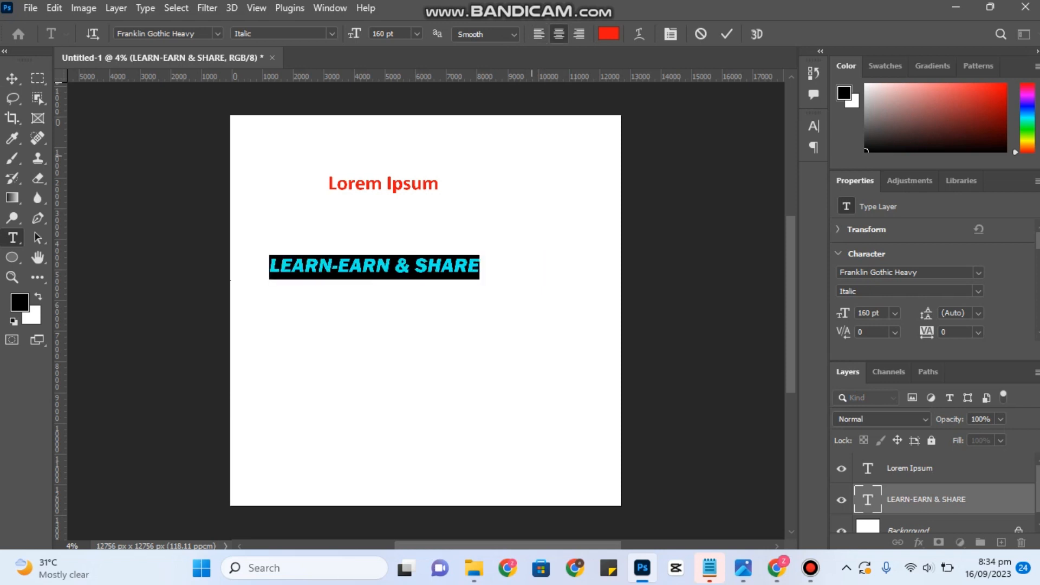
pyautogui.click(579, 33)
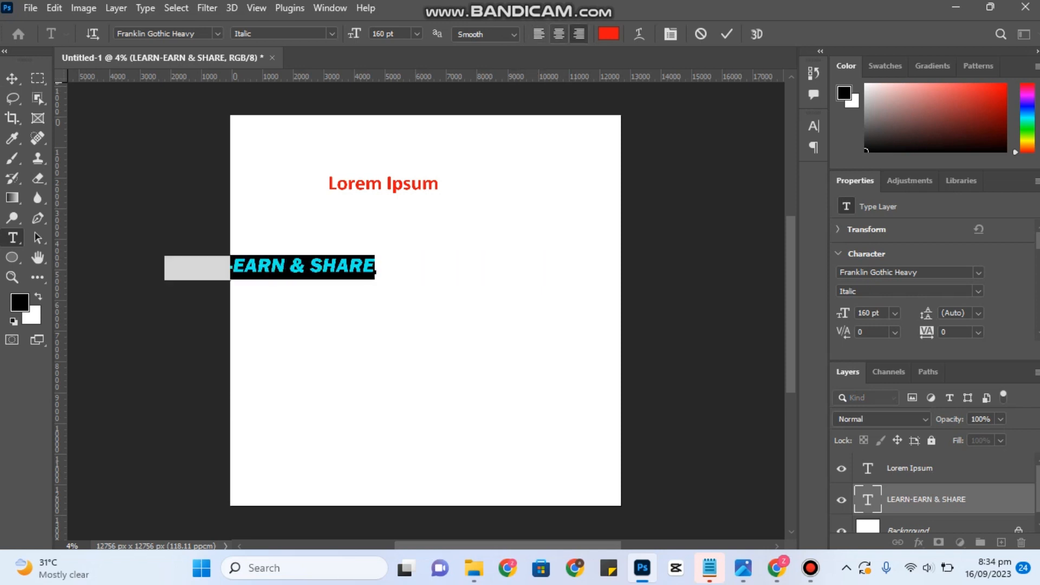
pyautogui.click(559, 33)
pyautogui.click(539, 33)
pyautogui.click(559, 34)
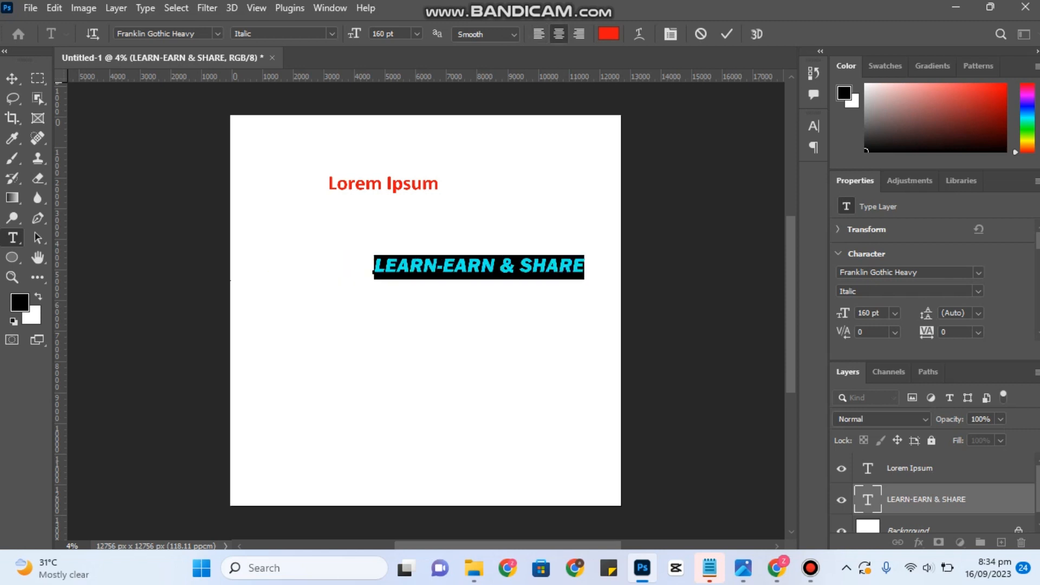
pyautogui.click(579, 33)
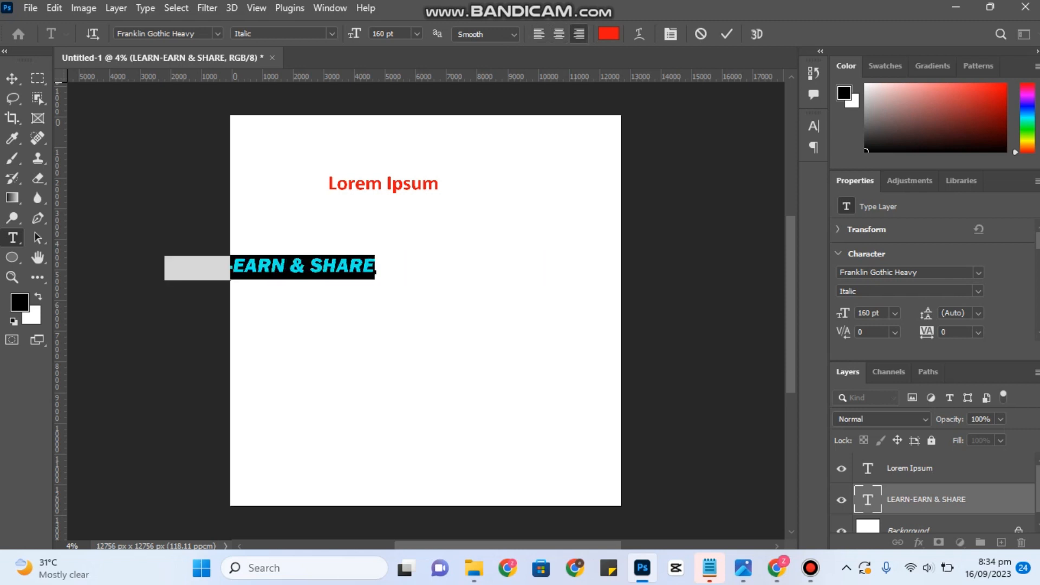
pyautogui.click(539, 33)
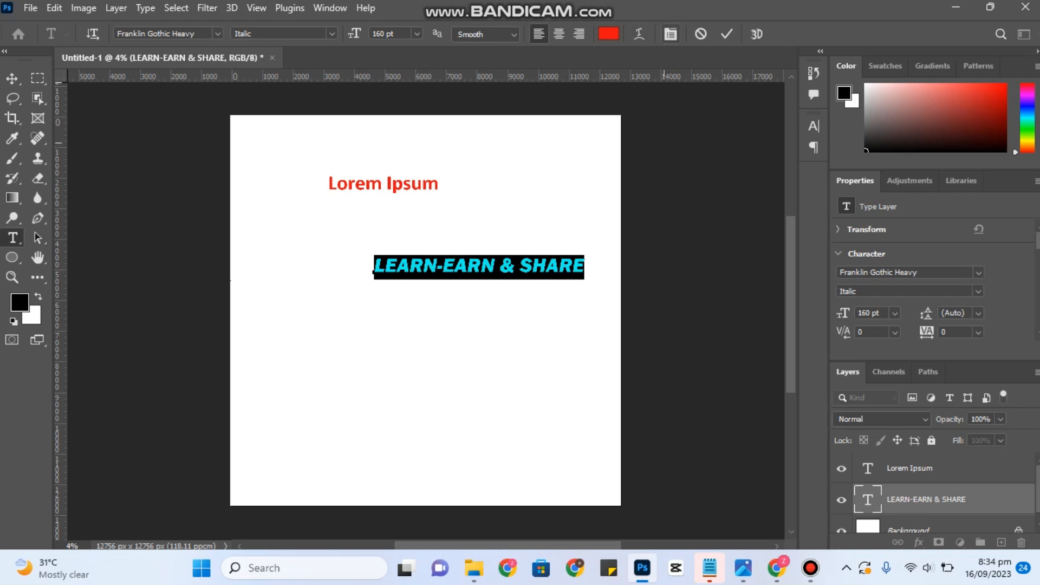
# Step: Set the "LEARN-EARN & SHARE" text style to Regular, commit it, and move the line to the middle of the canvas
pyautogui.click(281, 34)
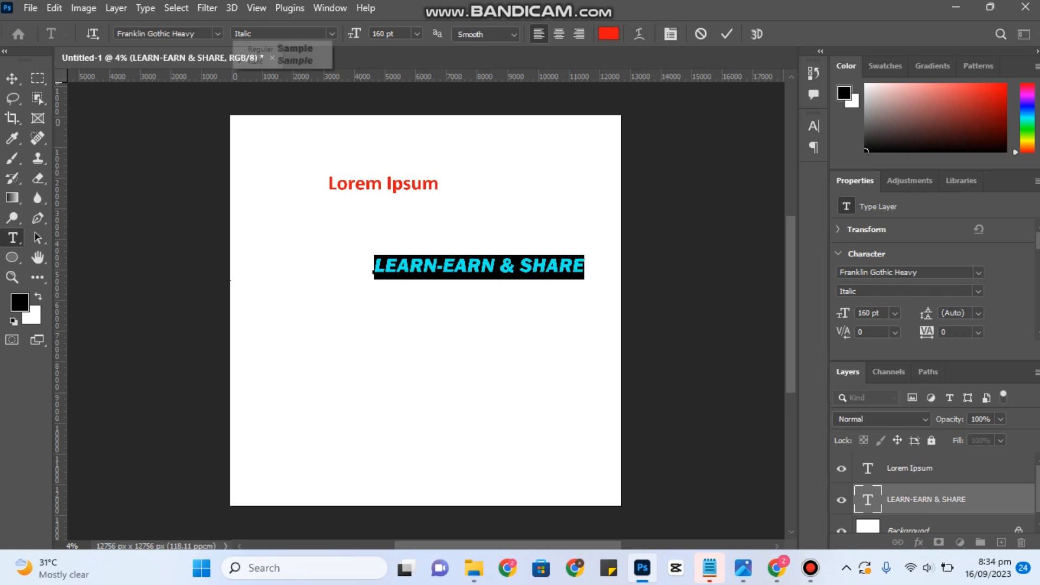
pyautogui.click(255, 44)
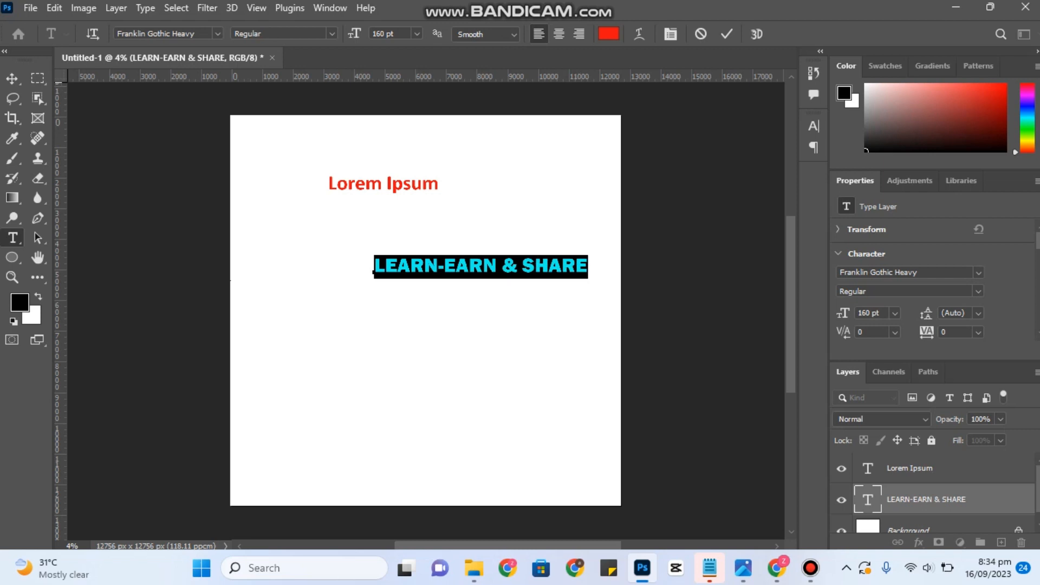
pyautogui.press('Escape')
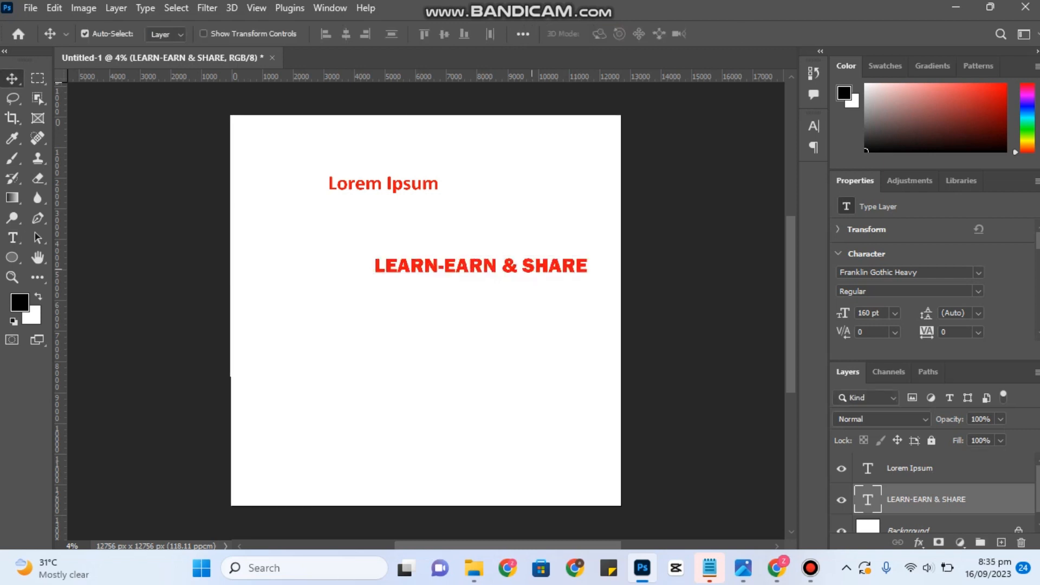
pyautogui.moveTo(374, 272); pyautogui.dragTo(318, 311)
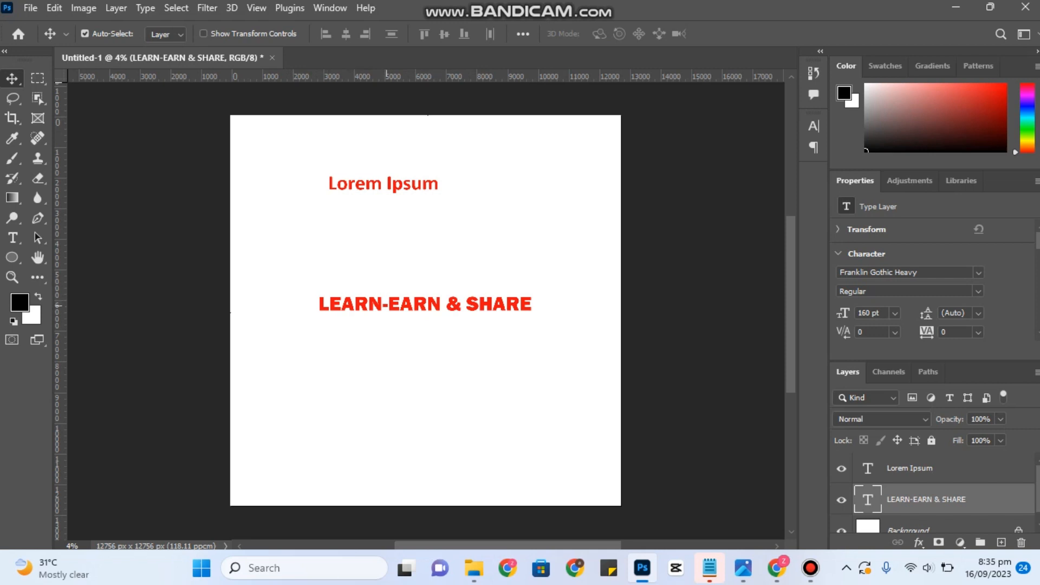
# Step: Show the character settings for the "LEARN-EARN & SHARE" text and break it onto two lines before the "&", committing the edit
pyautogui.doubleClick(385, 305)
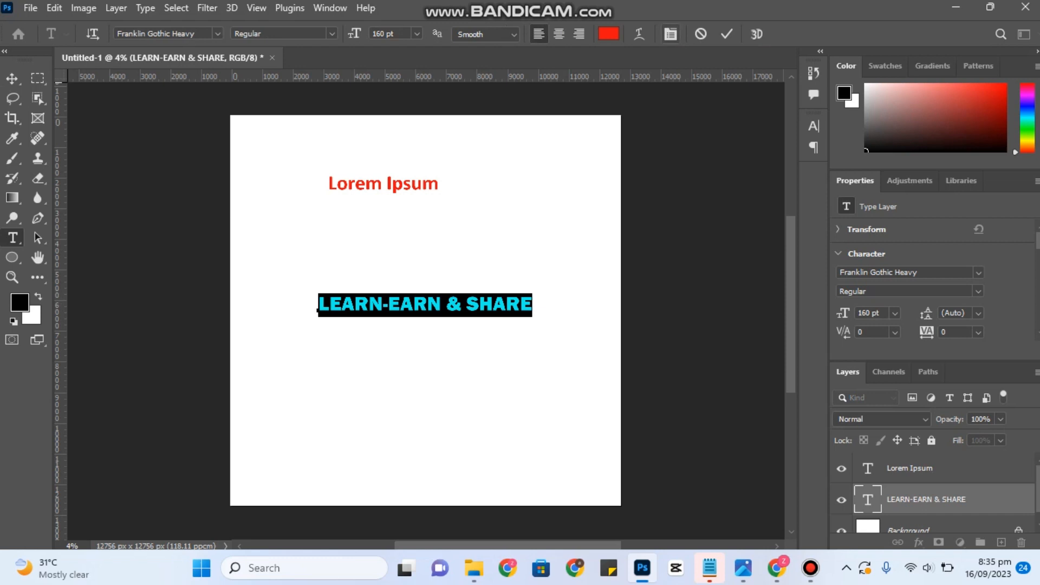
pyautogui.click(670, 33)
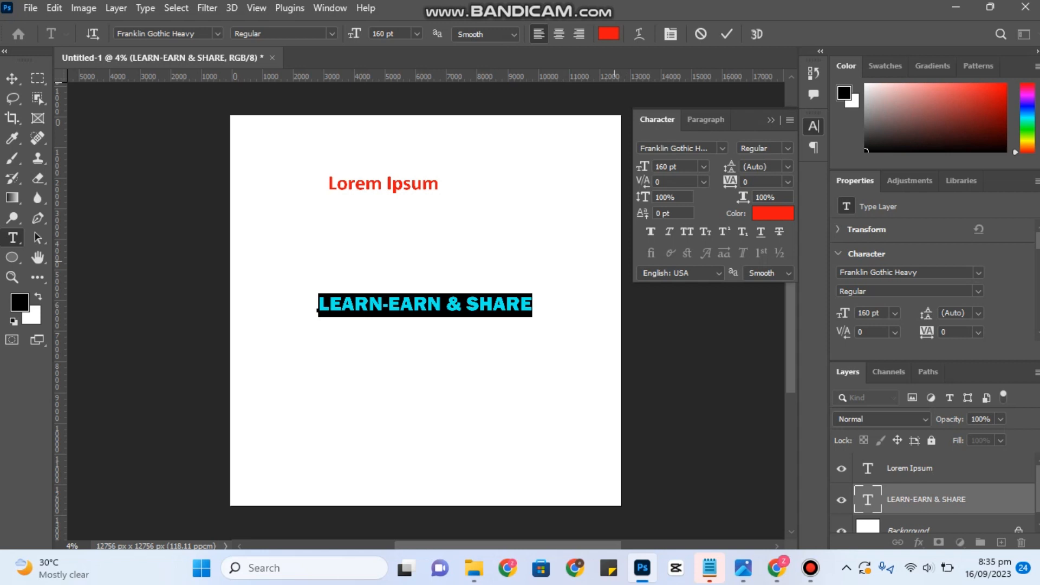
pyautogui.click(441, 305)
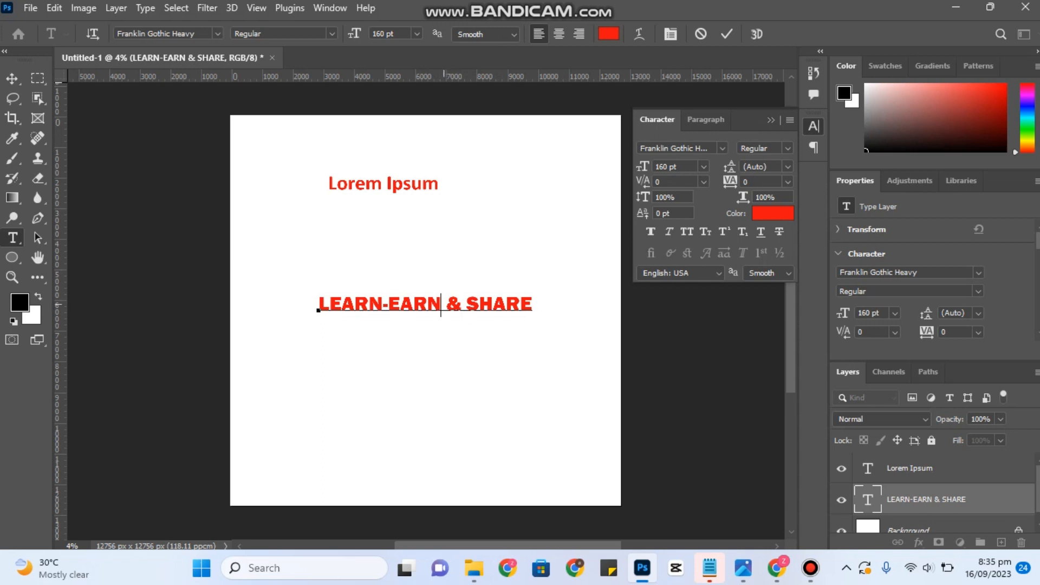
pyautogui.press('Return')
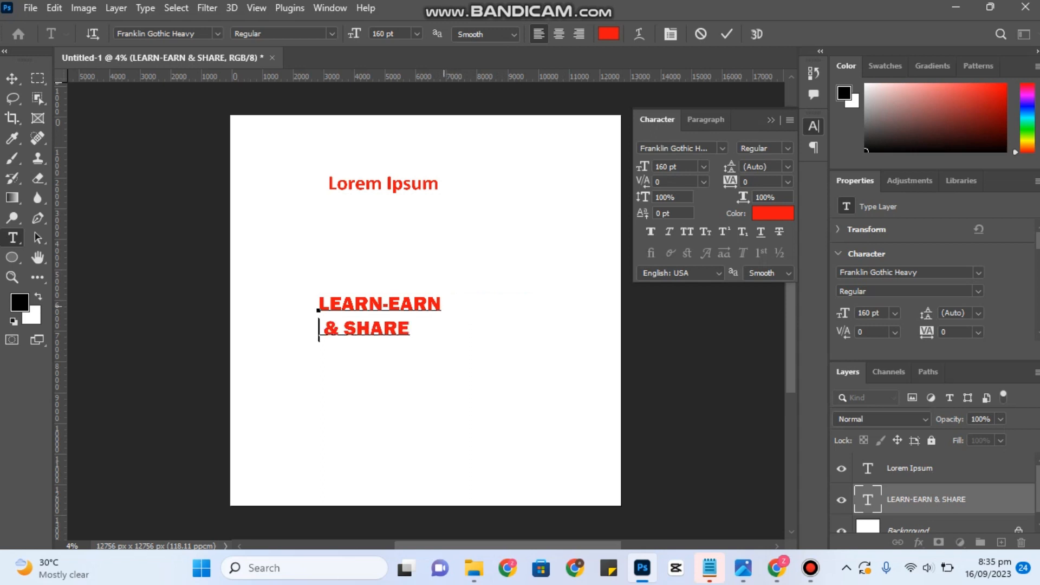
pyautogui.click(12, 79)
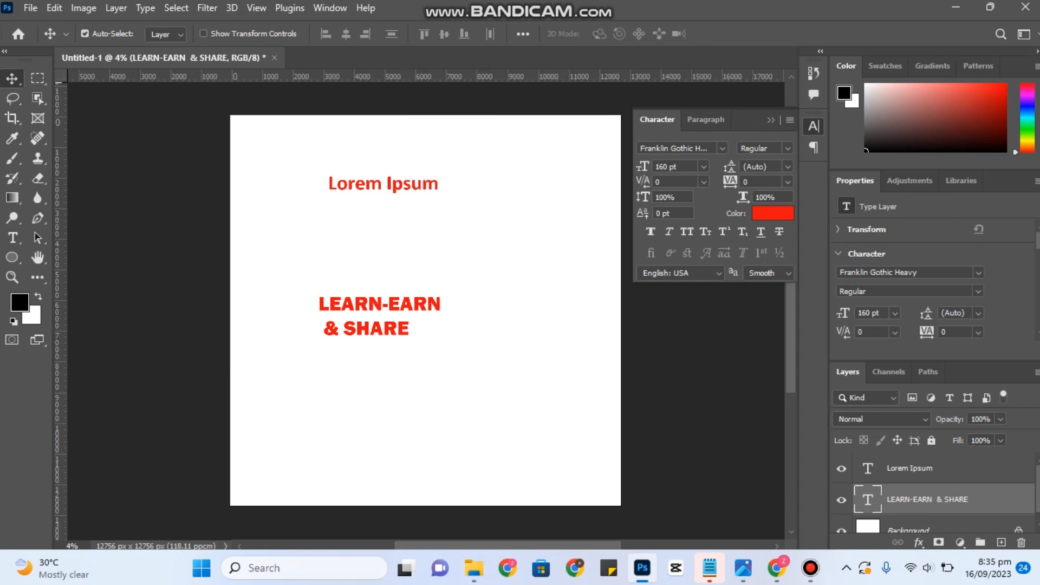
# Step: Set the leading of the two-line "LEARN-EARN & SHARE" text to 72 pt and commit it
pyautogui.doubleClick(393, 322)
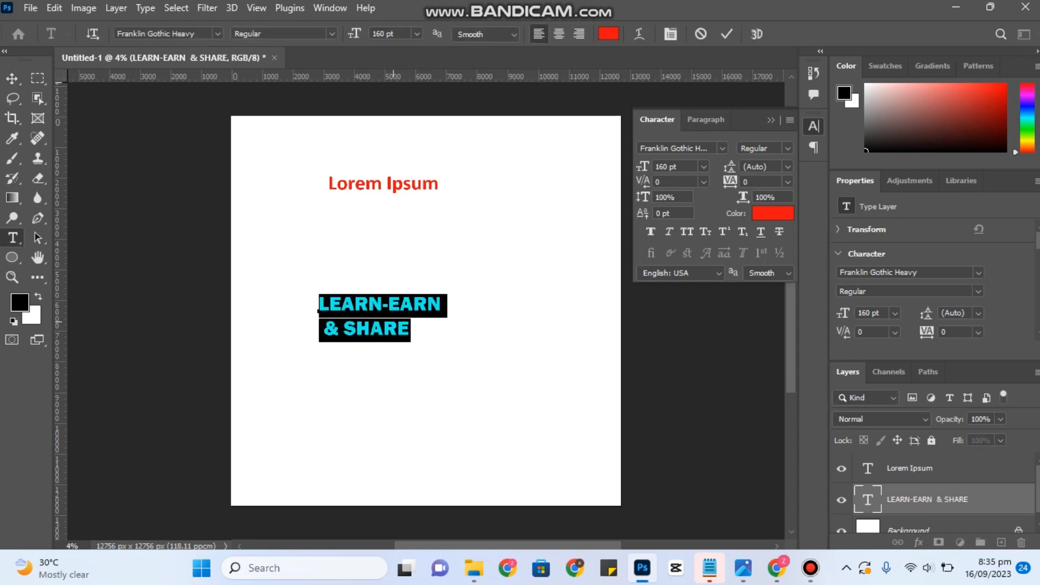
pyautogui.click(787, 166)
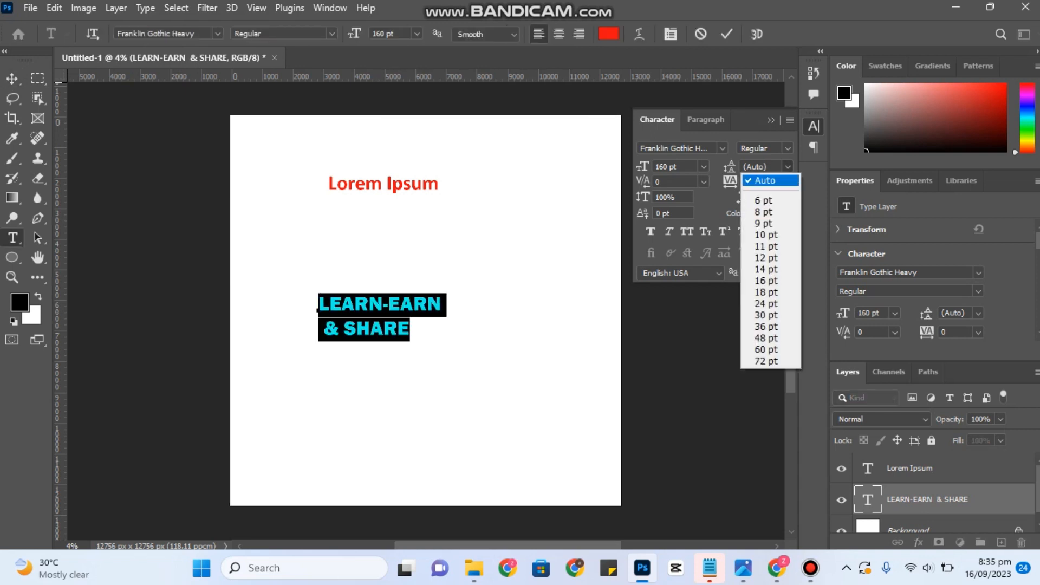
pyautogui.click(766, 361)
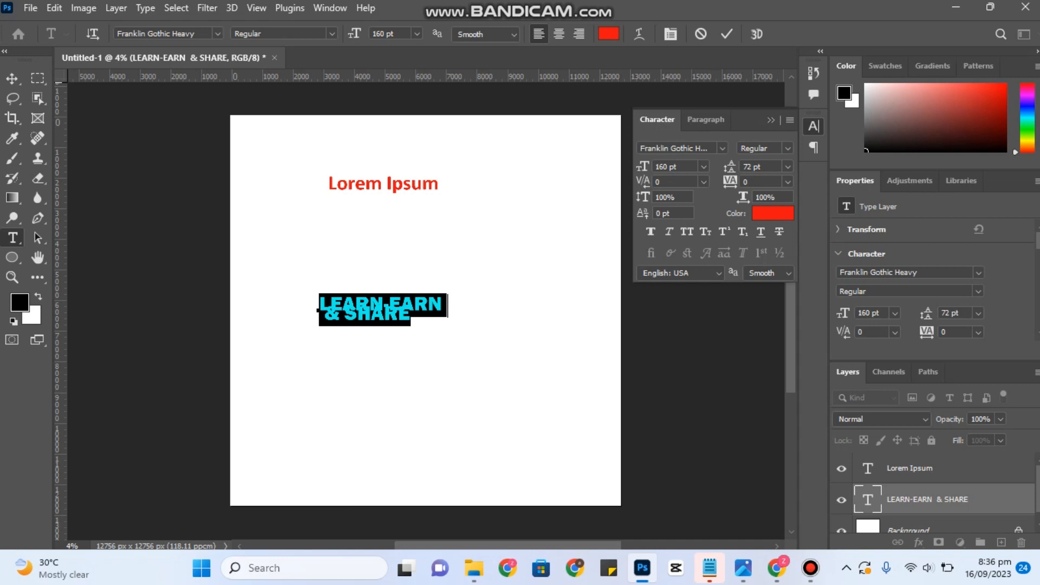
pyautogui.click(12, 78)
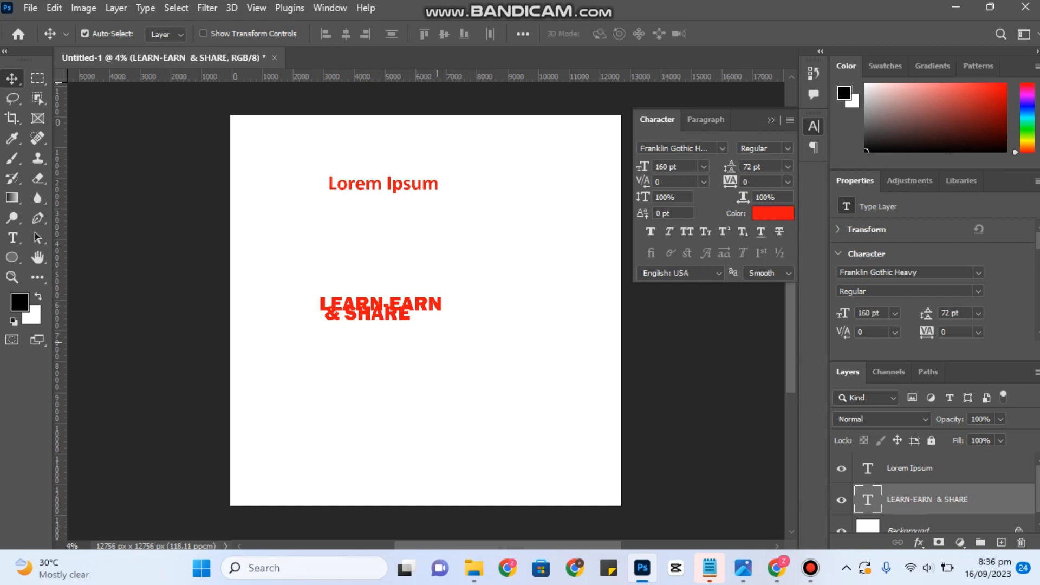
# Step: Set the leading of the "LEARN-EARN & SHARE" text layer to 160 pt
pyautogui.click(788, 166)
pyautogui.click(787, 166)
pyautogui.click(748, 166)
pyautogui.doubleClick(748, 166)
pyautogui.press('BackSpace')
pyautogui.write('150')
pyautogui.press('BackSpace')
pyautogui.press('BackSpace')
pyautogui.press('BackSpace')
pyautogui.press('BackSpace')
pyautogui.press('BackSpace')
pyautogui.write('160')
pyautogui.press('Return')
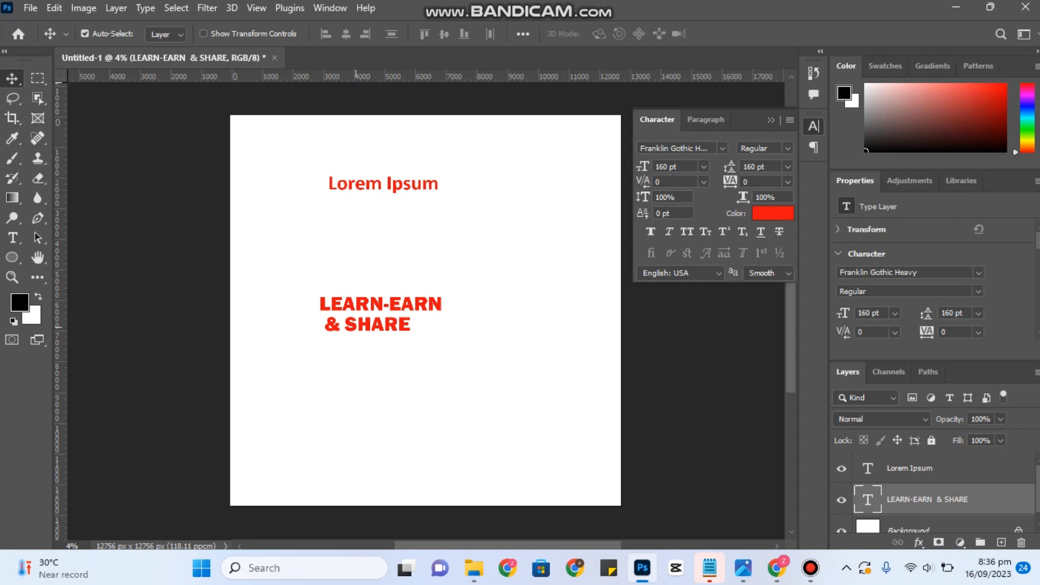
# Step: Move the "LEARN-EARN & SHARE" text to the upper part of the canvas and place "Lorem Ipsum" directly beneath it
pyautogui.moveTo(354, 325); pyautogui.dragTo(364, 229)
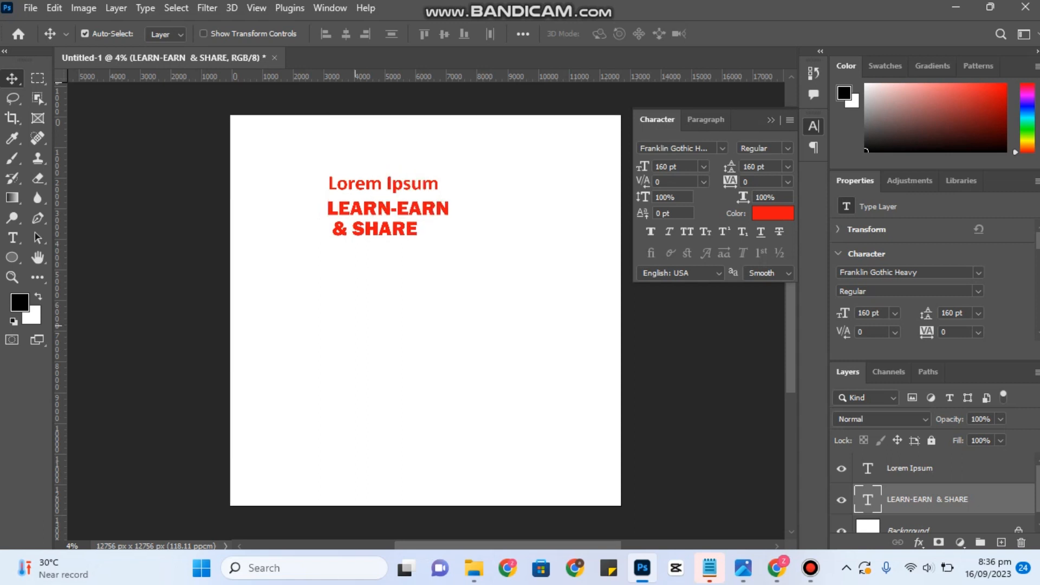
pyautogui.click(366, 189)
pyautogui.moveTo(365, 189); pyautogui.dragTo(367, 256)
pyautogui.moveTo(376, 219)
pyautogui.mouseDown()
pyautogui.moveTo(406, 225)
pyautogui.moveTo(400, 152)
pyautogui.moveTo(336, 179)
pyautogui.moveTo(373, 218)
pyautogui.mouseUp()
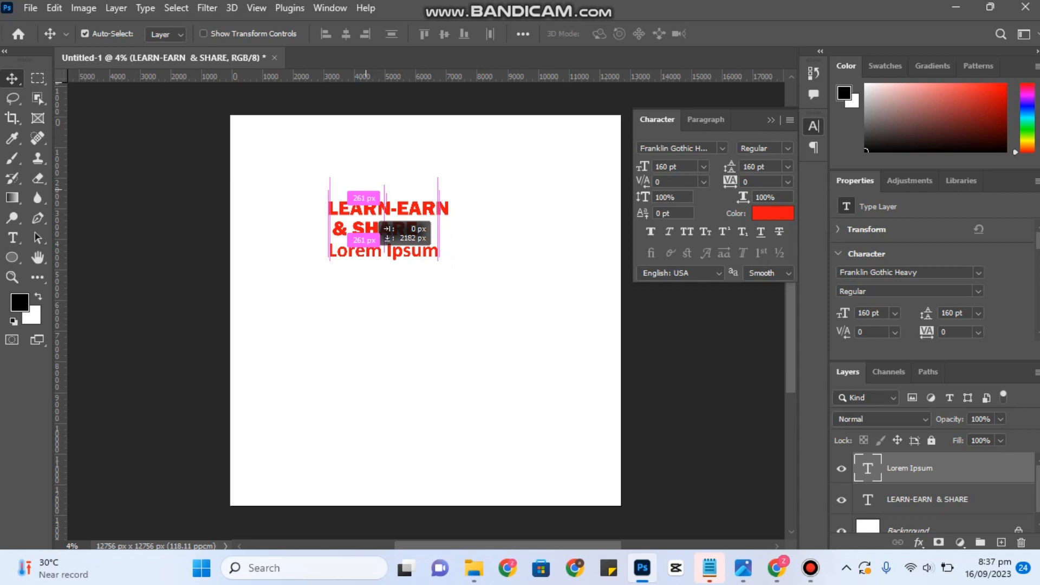
pyautogui.moveTo(382, 222)
pyautogui.mouseDown()
pyautogui.moveTo(379, 337)
pyautogui.moveTo(343, 283)
pyautogui.moveTo(393, 259)
pyautogui.moveTo(381, 229)
pyautogui.mouseUp()
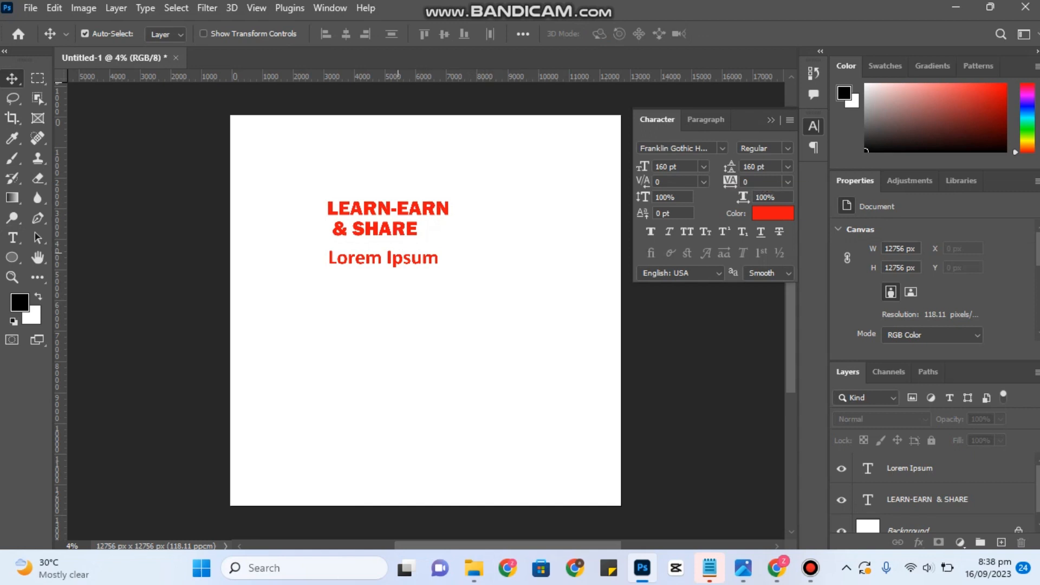
# Step: Set the leading of the "LEARN-EARN & SHARE" text to Auto and commit the change
pyautogui.doubleClick(384, 227)
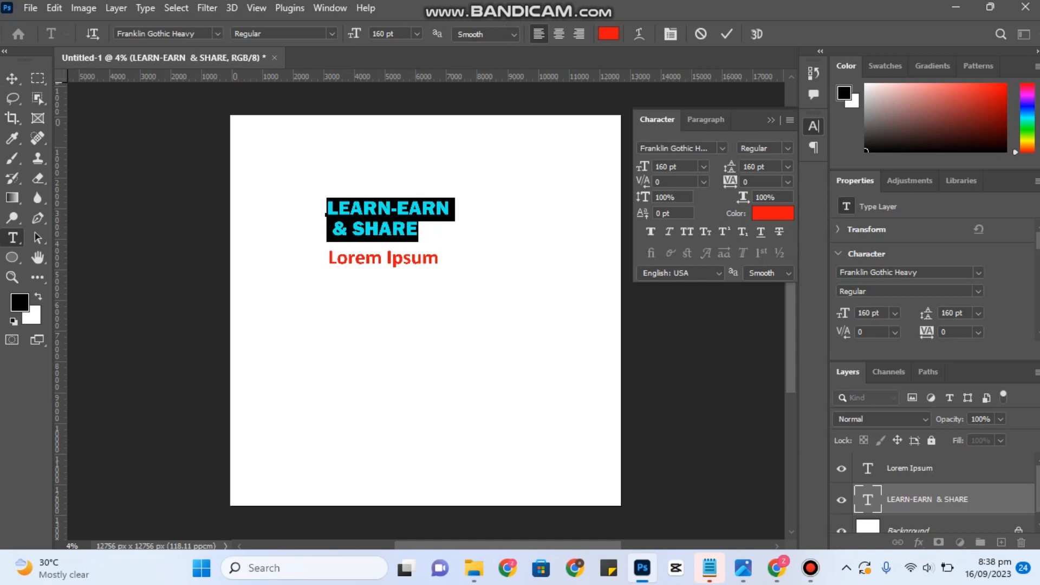
pyautogui.click(788, 166)
pyautogui.click(773, 172)
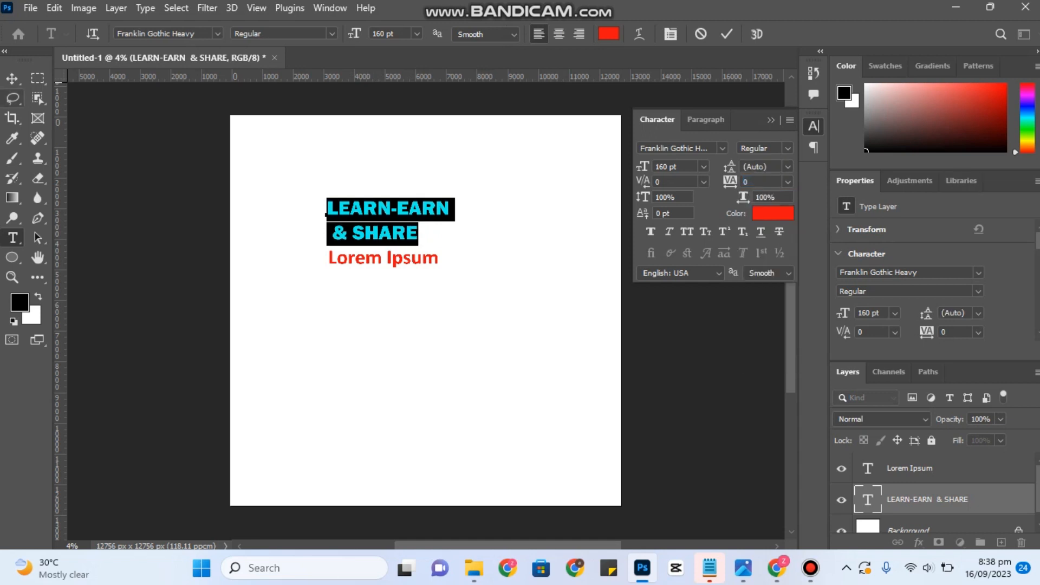
pyautogui.click(12, 79)
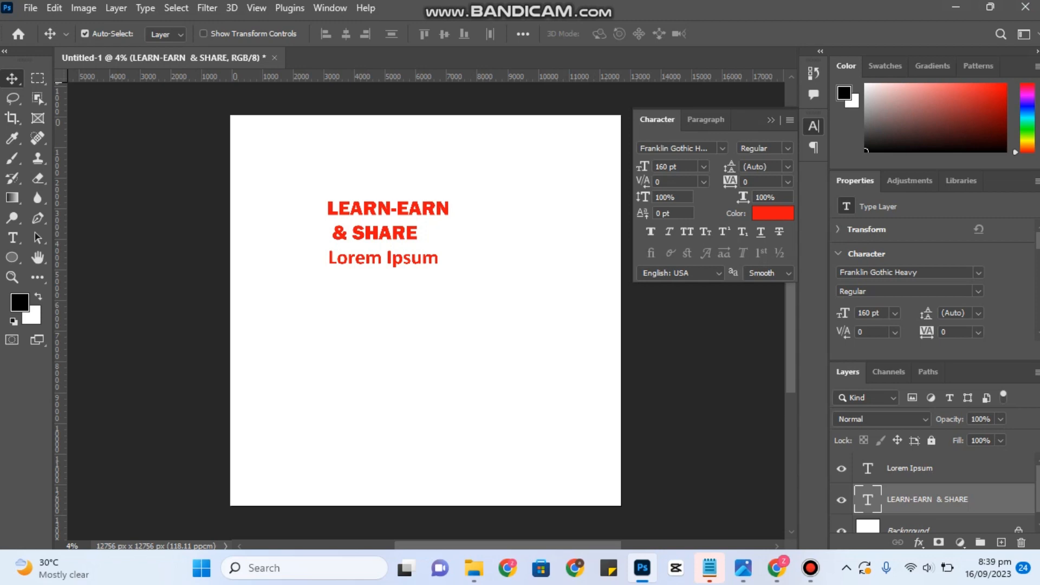
# Step: Browse the font list and apply Book Antiqua to the "LEARN-EARN & SHARE" text
pyautogui.click(722, 148)
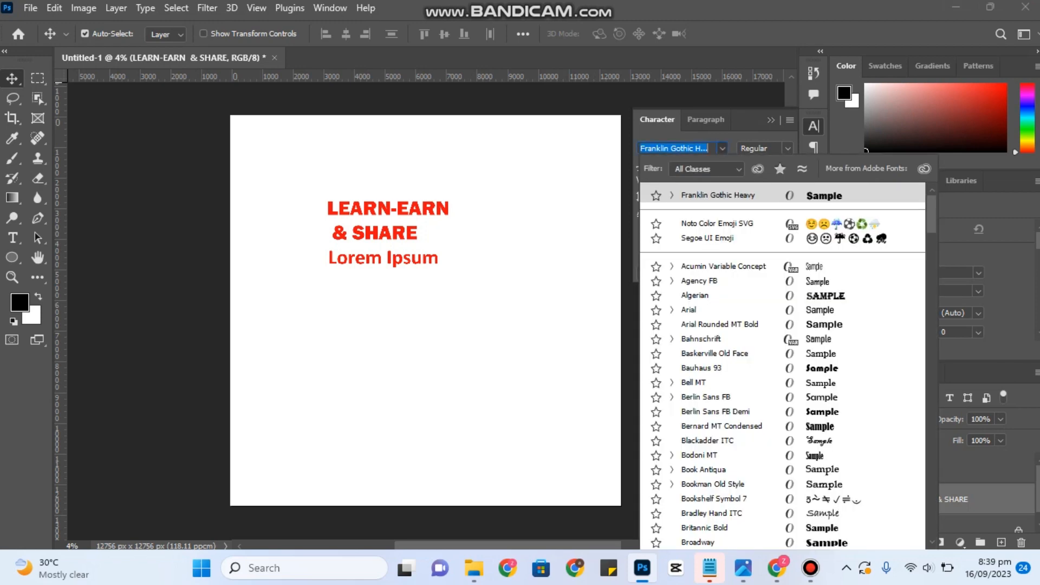
pyautogui.press('Down')
pyautogui.scroll(-5, 783, 366)
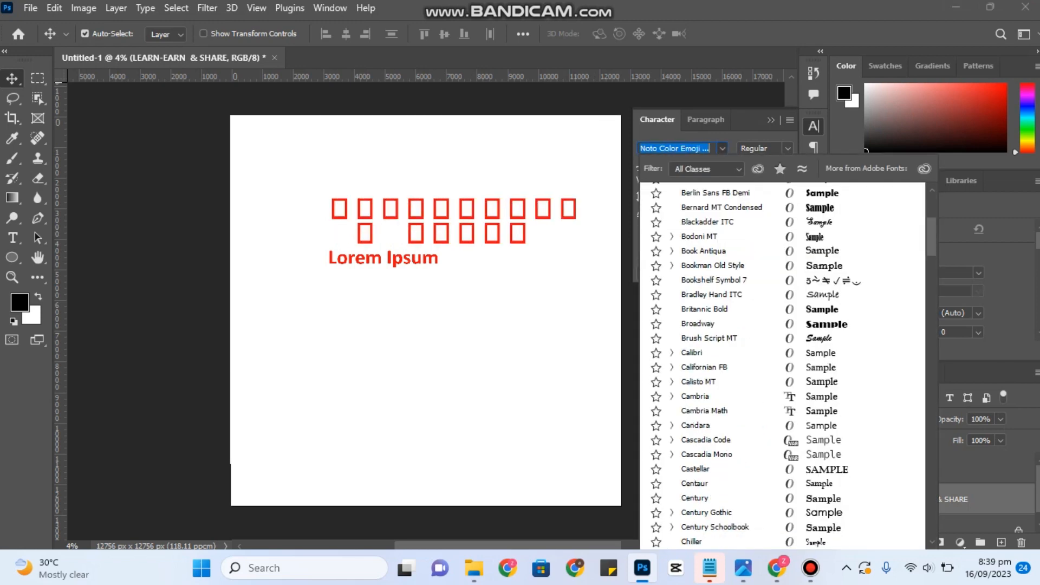
pyautogui.scroll(-1, 782, 367)
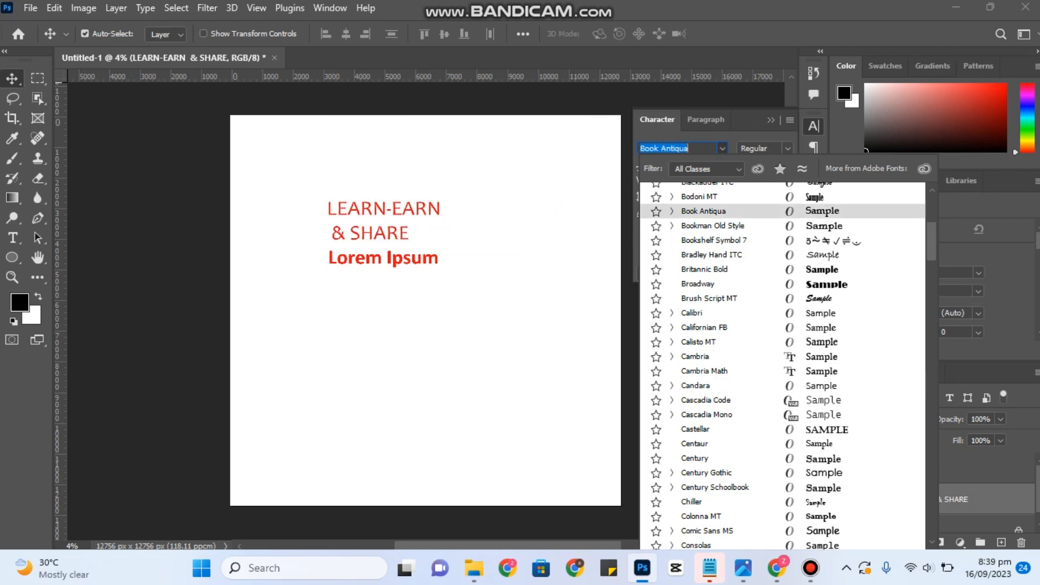
pyautogui.click(703, 210)
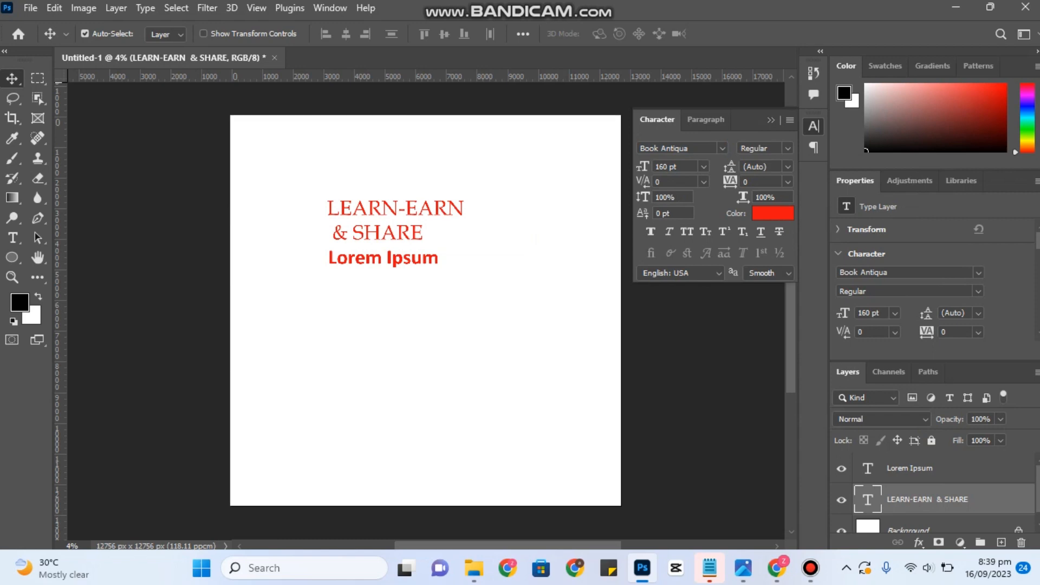
# Step: Set the vertical scale of the "LEARN-EARN & SHARE" text to 150% and commit it
pyautogui.click(665, 198)
pyautogui.doubleClick(664, 197)
pyautogui.doubleClick(868, 499)
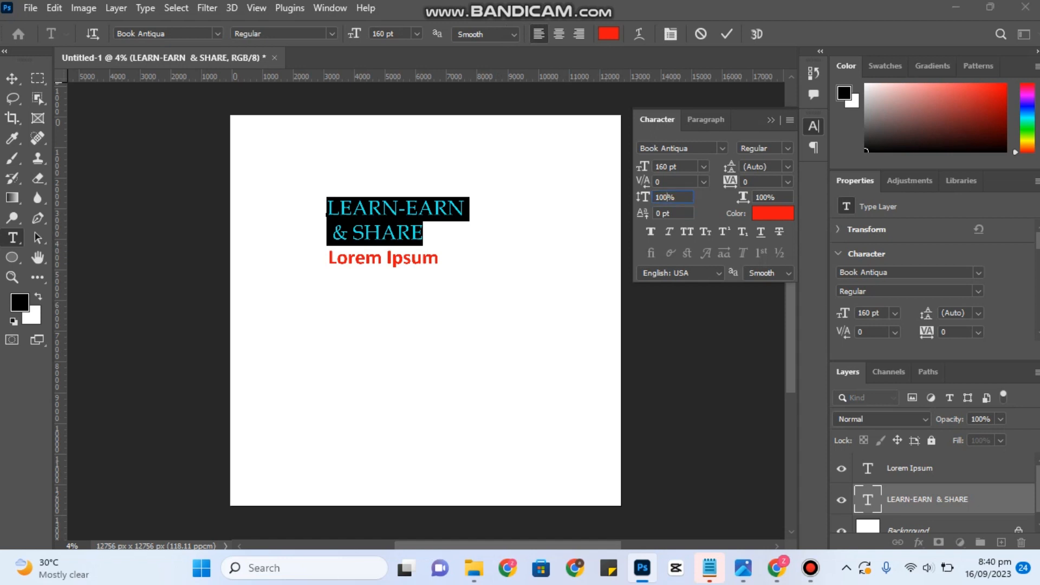
pyautogui.press('BackSpace')
pyautogui.press('BackSpace')
pyautogui.write('50')
pyautogui.press('Return')
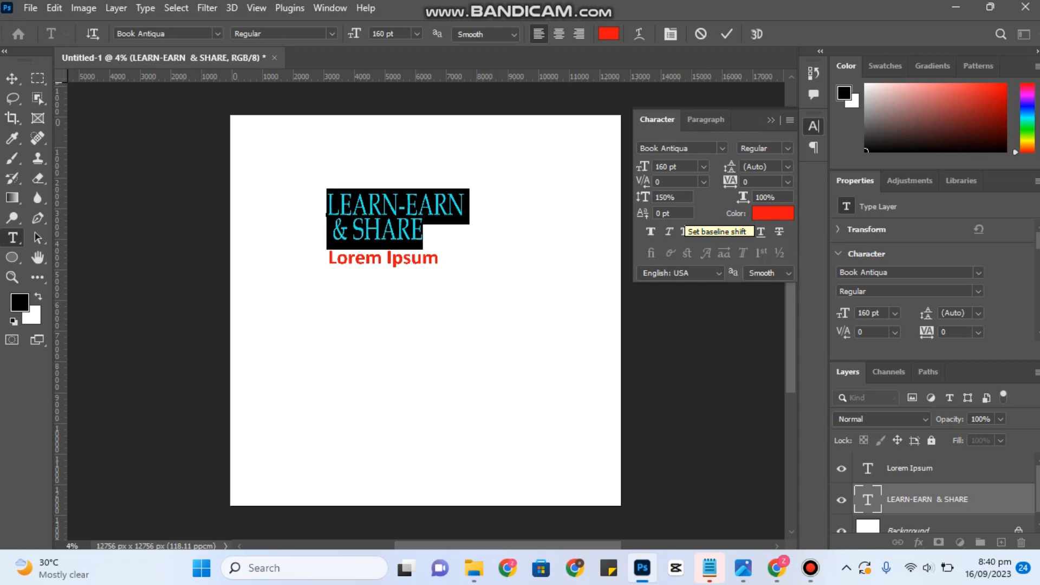
pyautogui.click(12, 78)
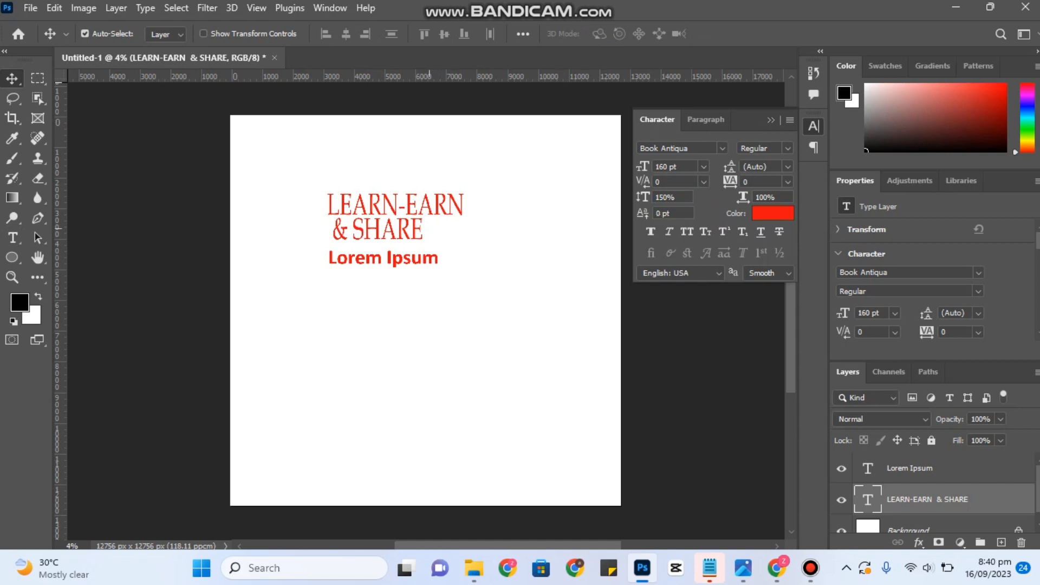
# Step: Set the vertical scale of the "LEARN-EARN & SHARE" text to 50%
pyautogui.moveTo(675, 197); pyautogui.dragTo(654, 198)
pyautogui.press('BackSpace')
pyautogui.write('50')
pyautogui.press('Return')
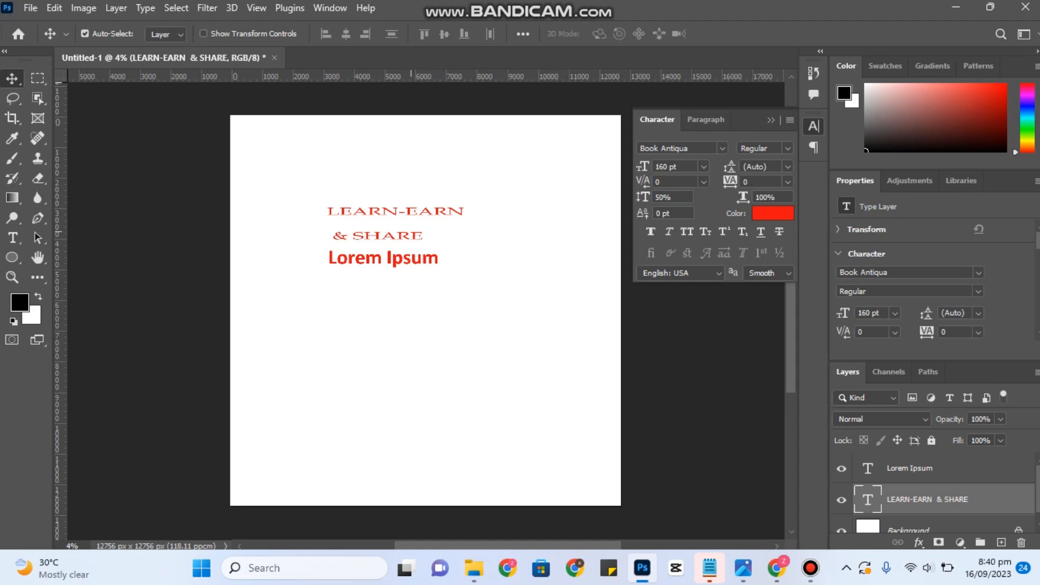
# Step: Select all of the "LEARN-EARN & SHARE" text and set its vertical scale to 100%
pyautogui.doubleClick(411, 231)
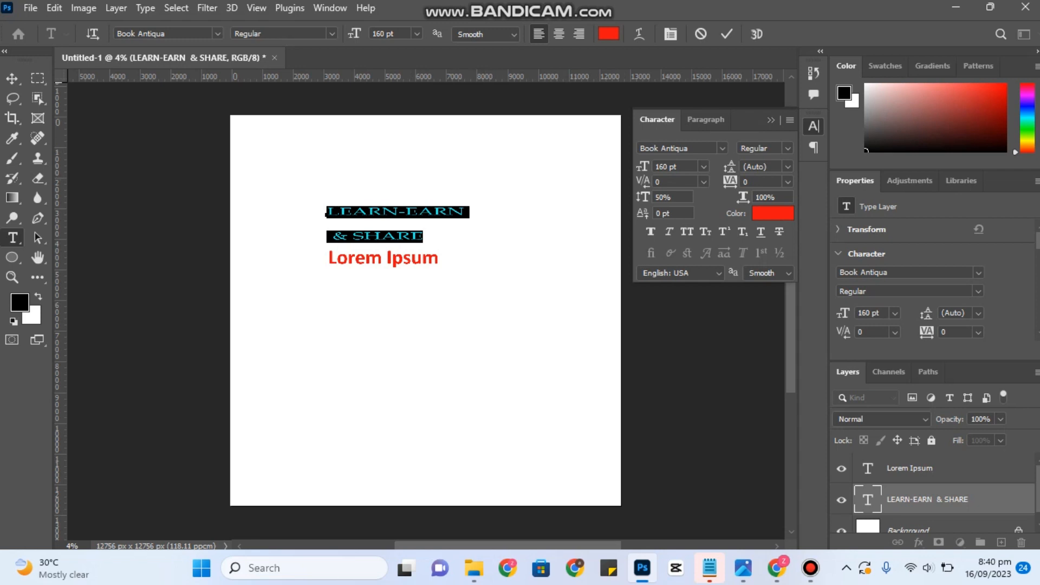
pyautogui.doubleClick(378, 34)
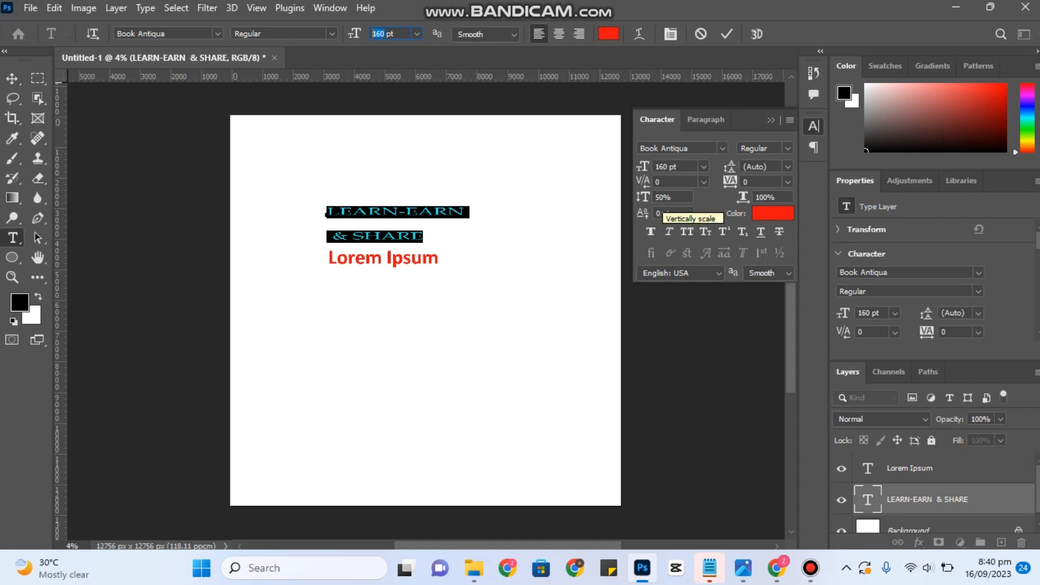
pyautogui.click(643, 197)
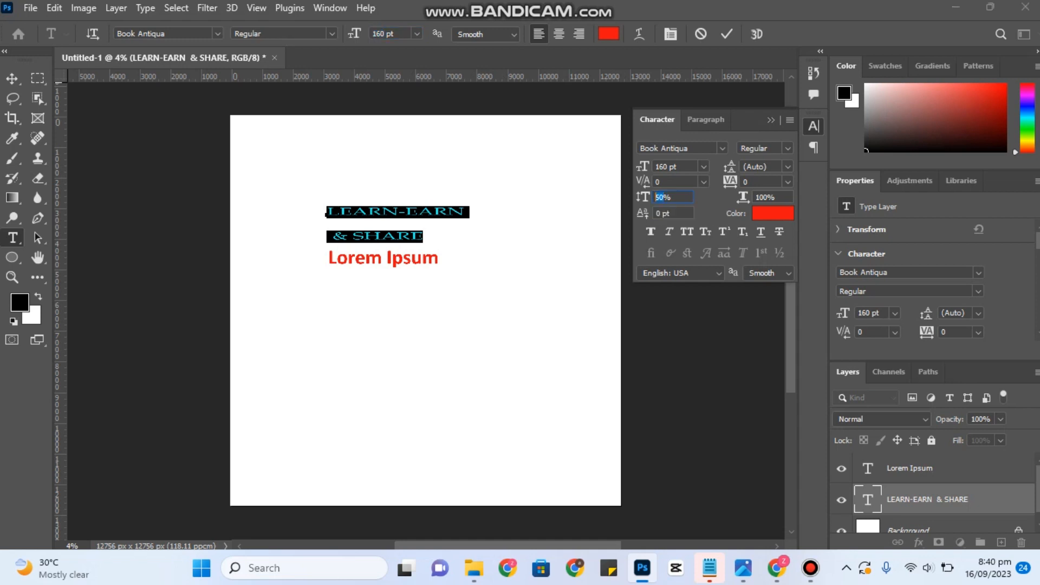
pyautogui.write('100')
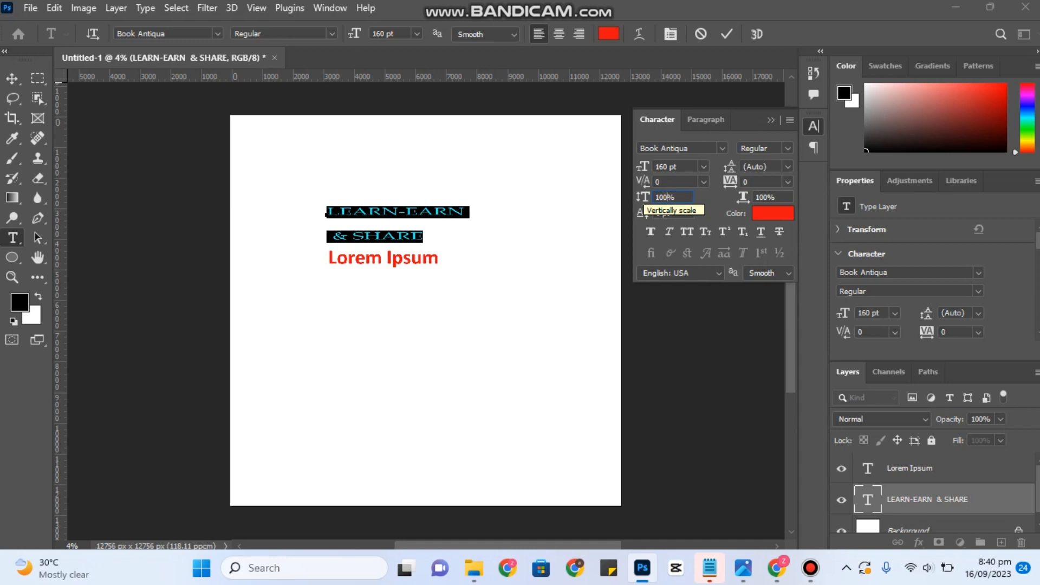
pyautogui.press('Return')
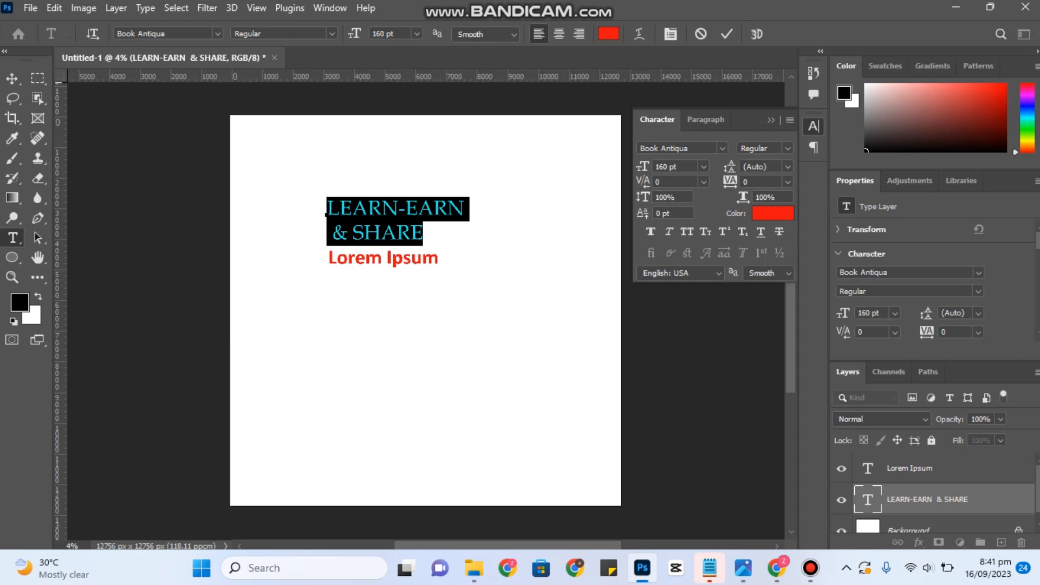
# Step: Set the horizontal scale of the selected "LEARN-EARN & SHARE" text to 160%
pyautogui.click(766, 197)
pyautogui.moveTo(769, 198); pyautogui.dragTo(755, 197)
pyautogui.write('160')
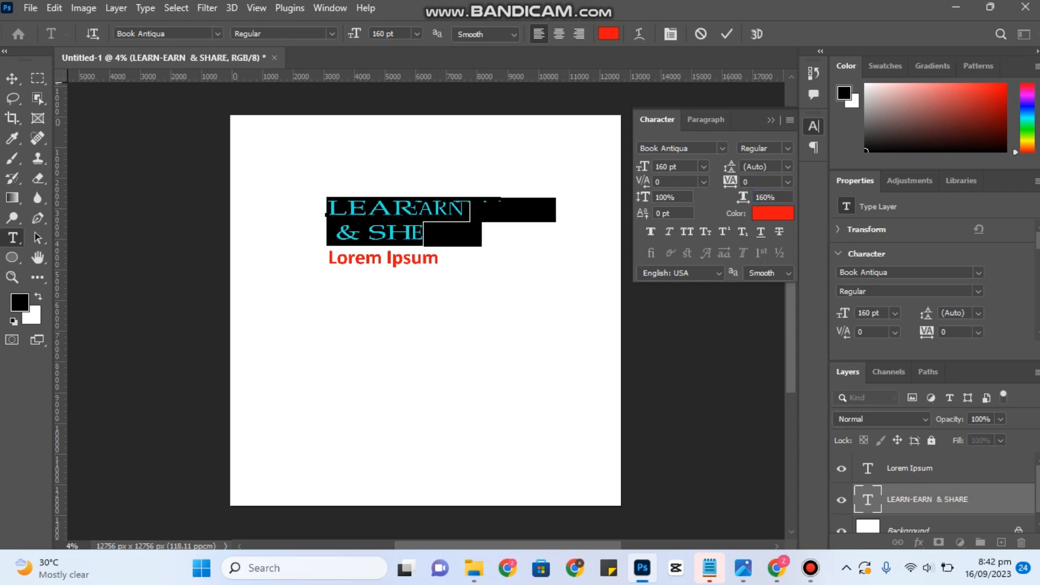
pyautogui.press('Return')
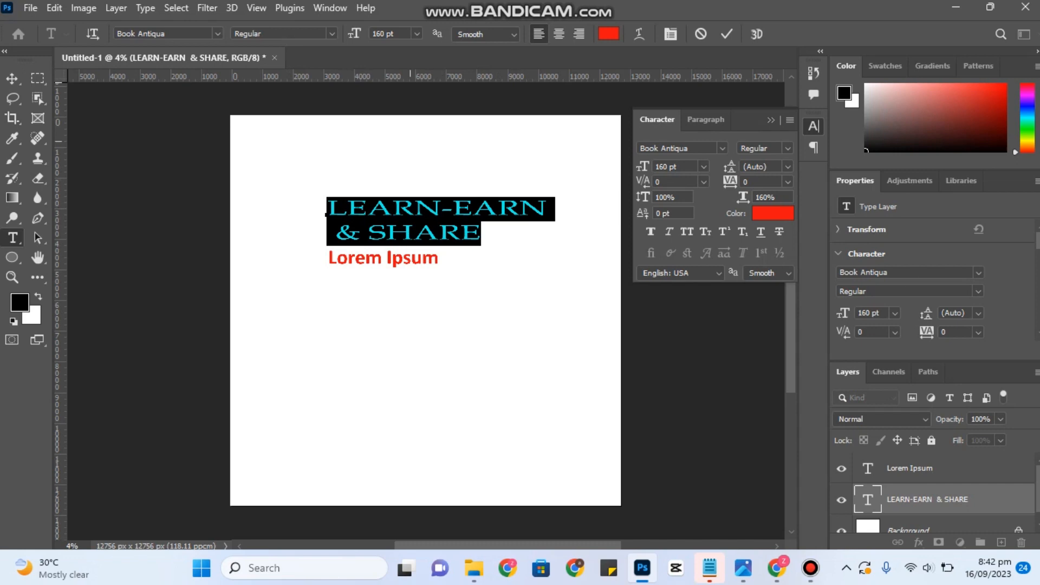
# Step: Set the horizontal scale of the selected "LEARN-EARN & SHARE" text to 50%
pyautogui.doubleClick(382, 34)
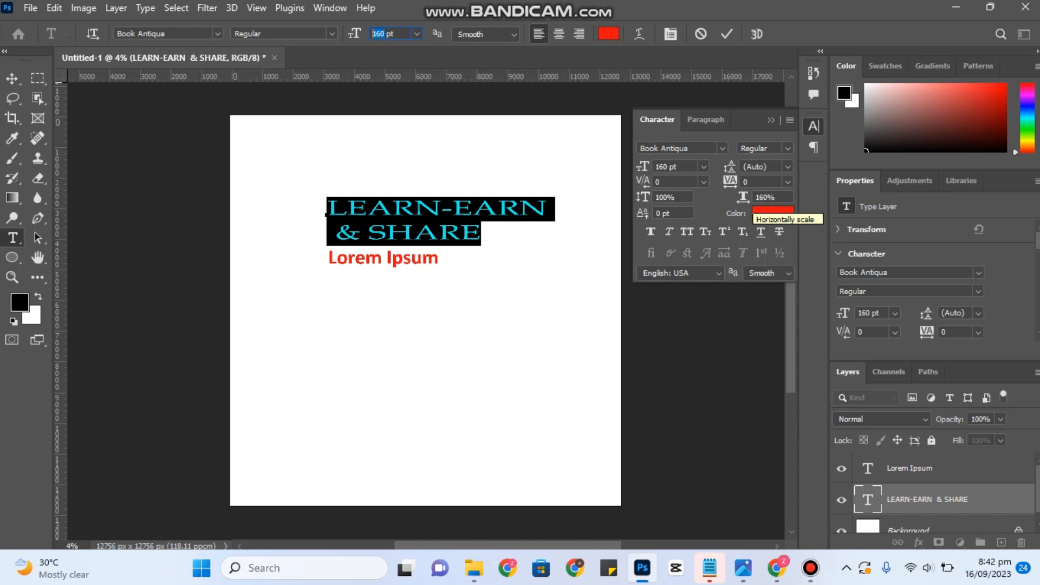
pyautogui.moveTo(770, 197); pyautogui.dragTo(755, 198)
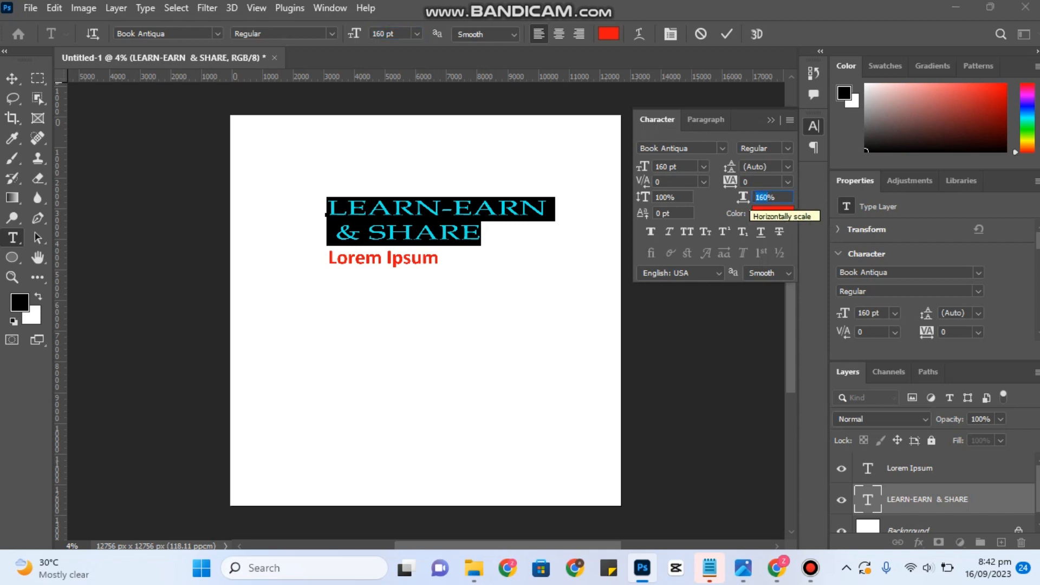
pyautogui.press('BackSpace')
pyautogui.write('50')
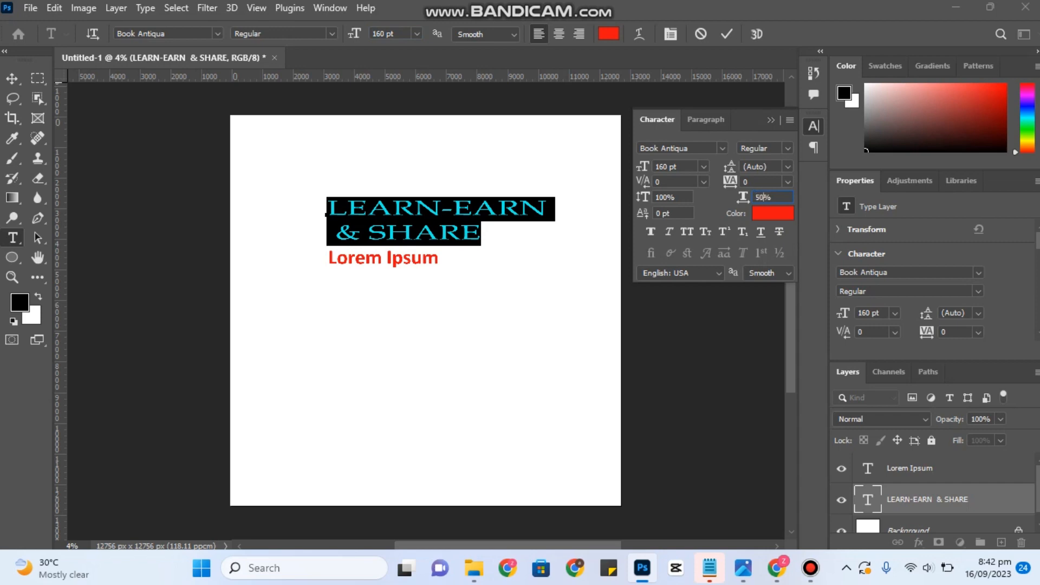
pyautogui.press('Return')
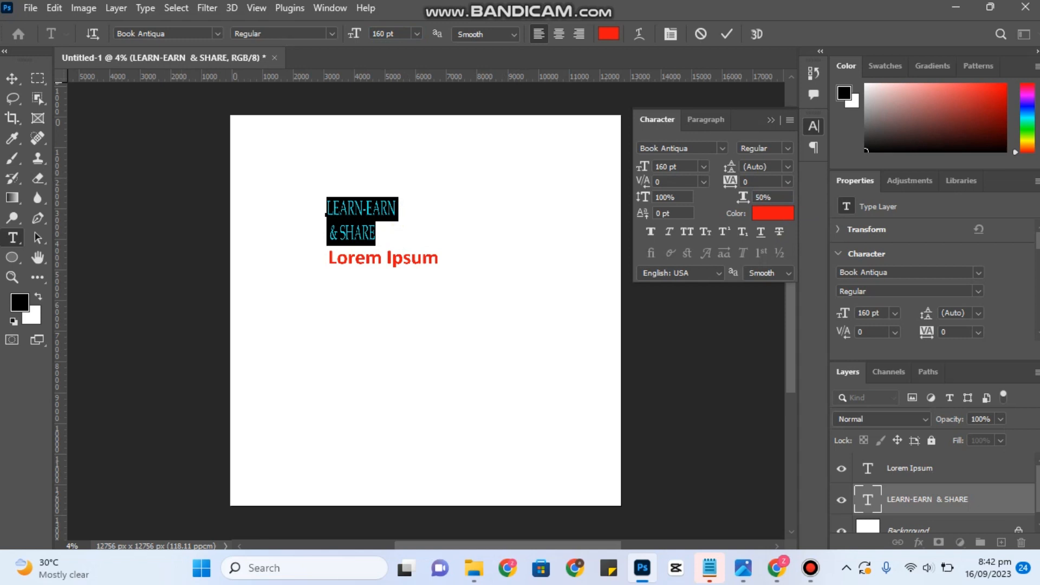
# Step: Set the horizontal scale of the selected "LEARN-EARN & SHARE" text back to 100%
pyautogui.moveTo(765, 197); pyautogui.dragTo(755, 197)
pyautogui.write('100')
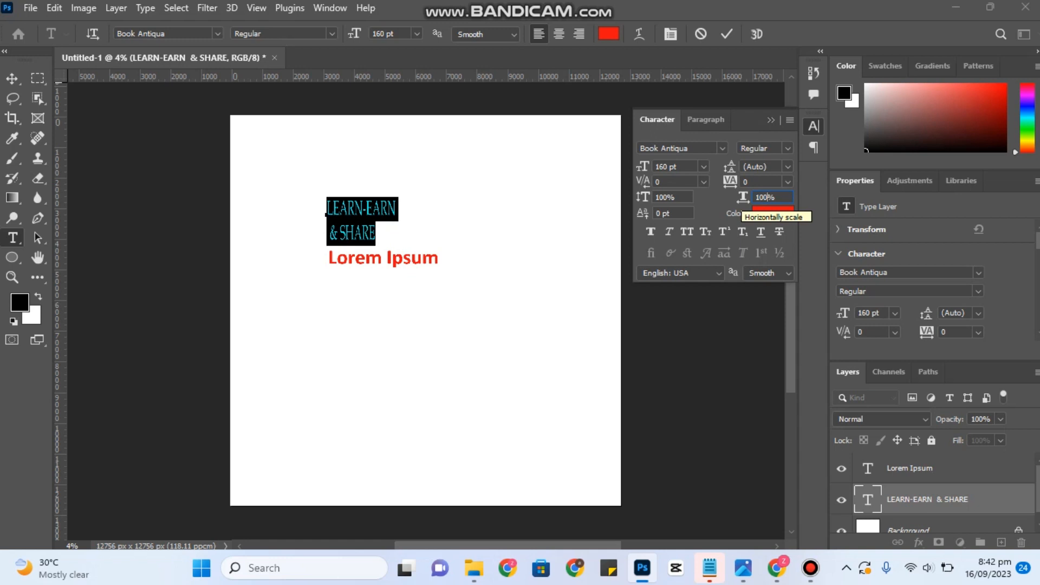
pyautogui.press('Return')
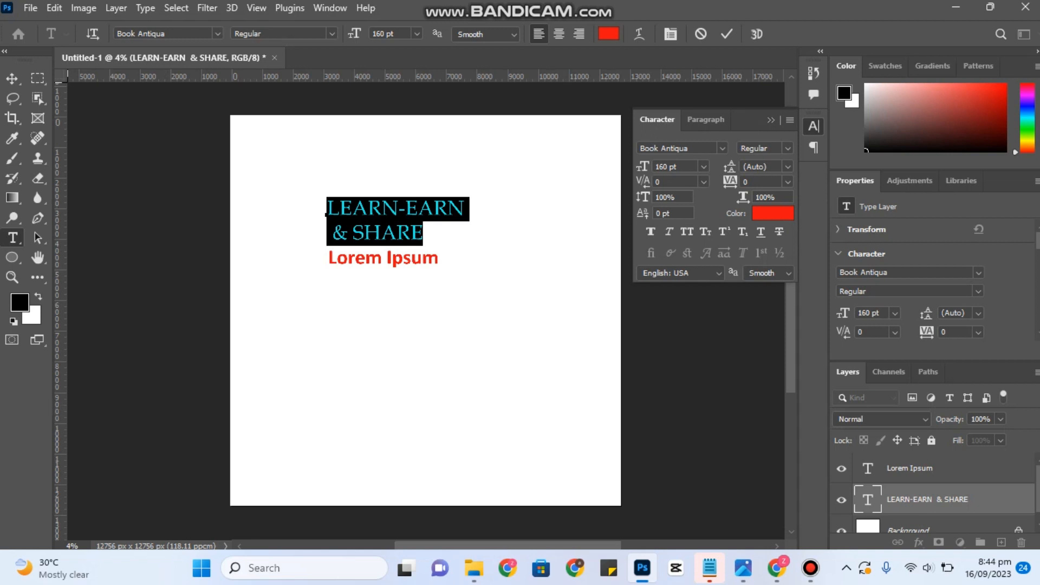
# Step: Select all of the "LEARN-EARN & SHARE" text and apply Faux Bold to it
pyautogui.click(754, 166)
pyautogui.click(657, 197)
pyautogui.moveTo(433, 211); pyautogui.dragTo(339, 211)
pyautogui.click(327, 215)
pyautogui.hotkey('ctrl', 'a')
pyautogui.click(651, 232)
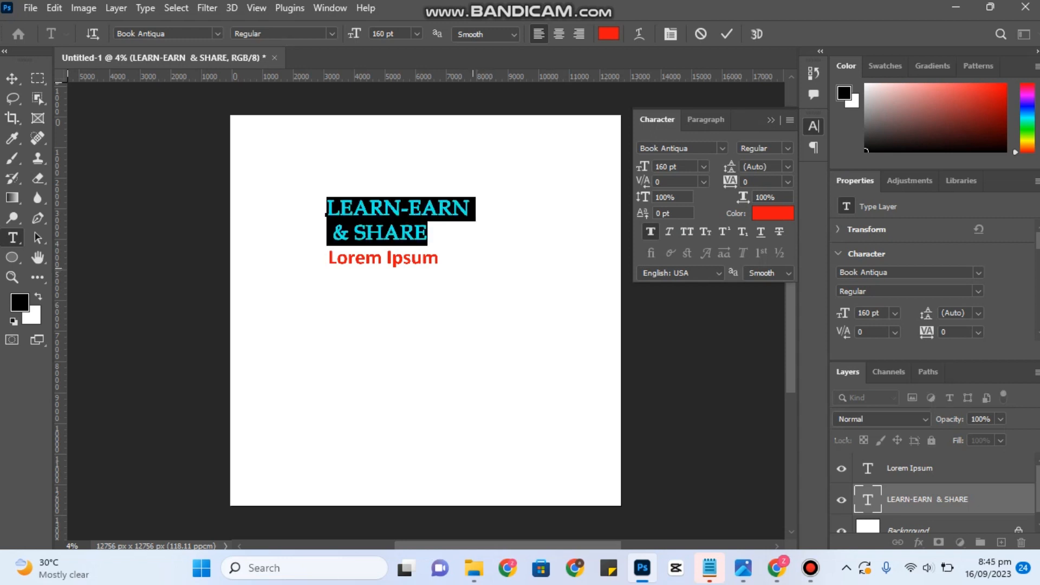
# Step: Reselect the whole "LEARN-EARN & SHARE" text, apply Faux Italic and All Caps to it, and commit the edit
pyautogui.click(435, 241)
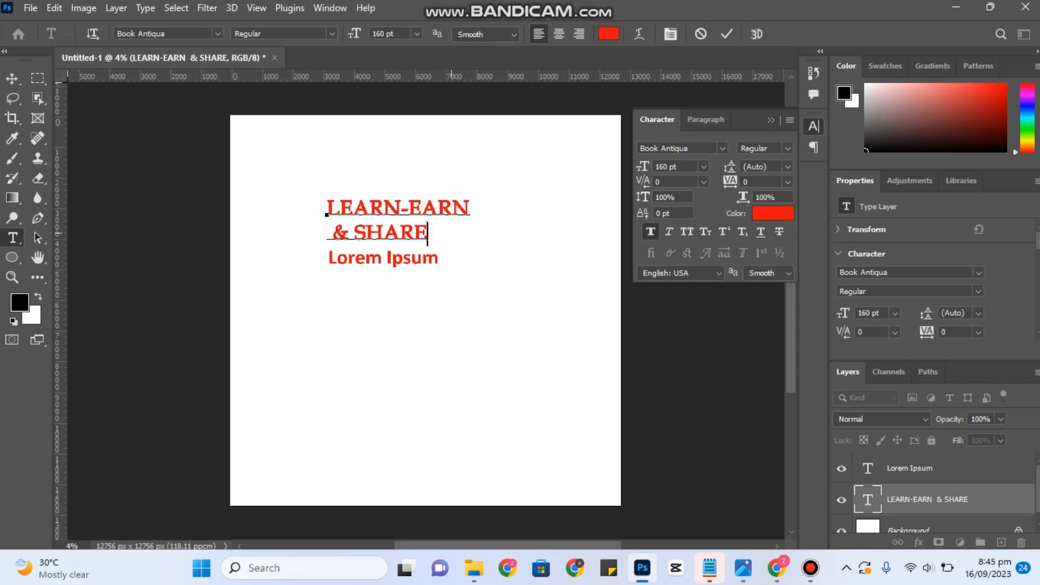
pyautogui.click(669, 231)
pyautogui.hotkey('shift', 'Left')
pyautogui.hotkey('shift', 'Left')
pyautogui.hotkey('shift', 'Left')
pyautogui.hotkey('shift', 'Left')
pyautogui.hotkey('shift', 'Left')
pyautogui.hotkey('shift', 'Left')
pyautogui.hotkey('shift', 'Left')
pyautogui.hotkey('shift', 'Left')
pyautogui.hotkey('shift', 'Left')
pyautogui.hotkey('shift', 'Left')
pyautogui.hotkey('shift', 'Left')
pyautogui.hotkey('shift', 'Left')
pyautogui.hotkey('shift', 'Left')
pyautogui.hotkey('shift', 'Left')
pyautogui.hotkey('shift', 'Left')
pyautogui.hotkey('shift', 'Left')
pyautogui.hotkey('shift', 'Left')
pyautogui.hotkey('shift', 'Left')
pyautogui.hotkey('shift', 'Left')
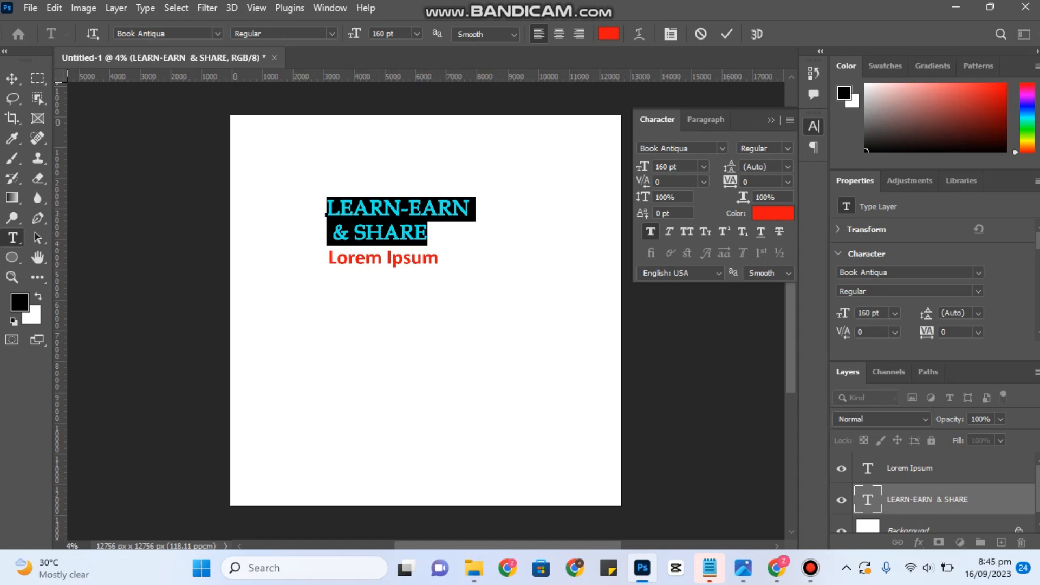
pyautogui.click(669, 231)
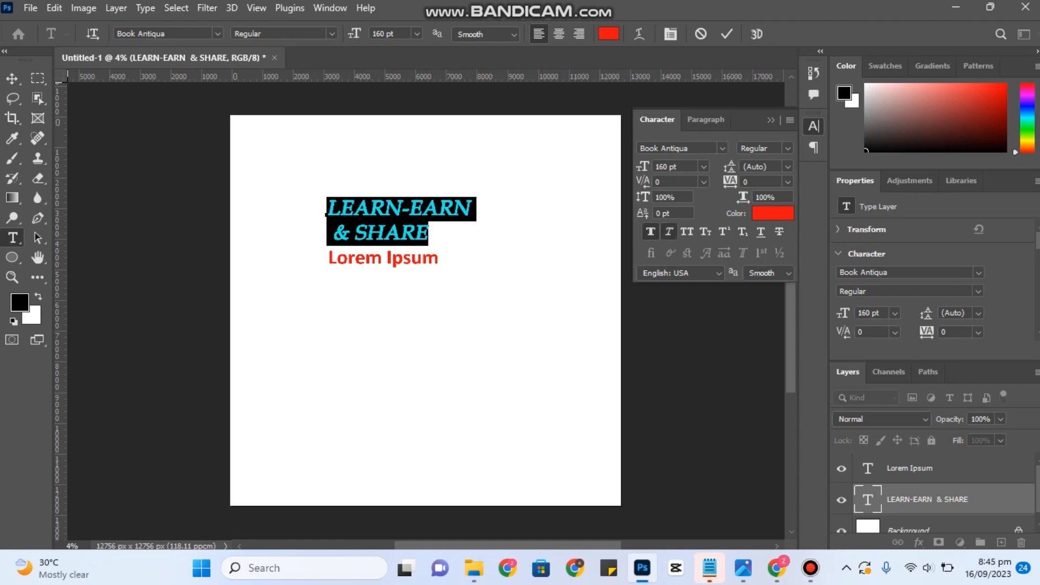
pyautogui.click(687, 232)
pyautogui.click(11, 79)
# Step: Try All Caps on the whole "Lorem Ipsum" text and switch it off again
pyautogui.click(392, 259)
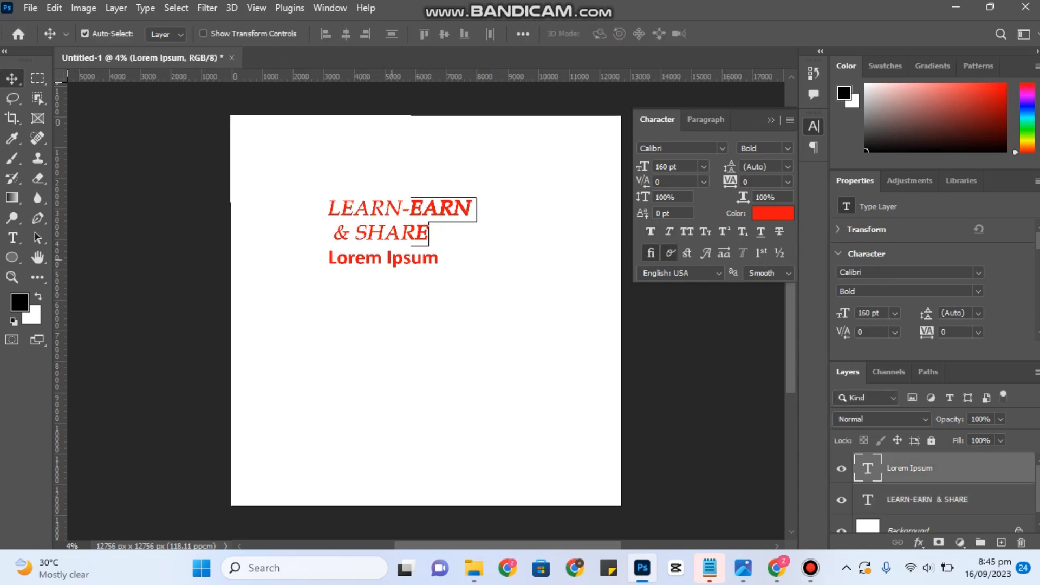
pyautogui.doubleClick(392, 259)
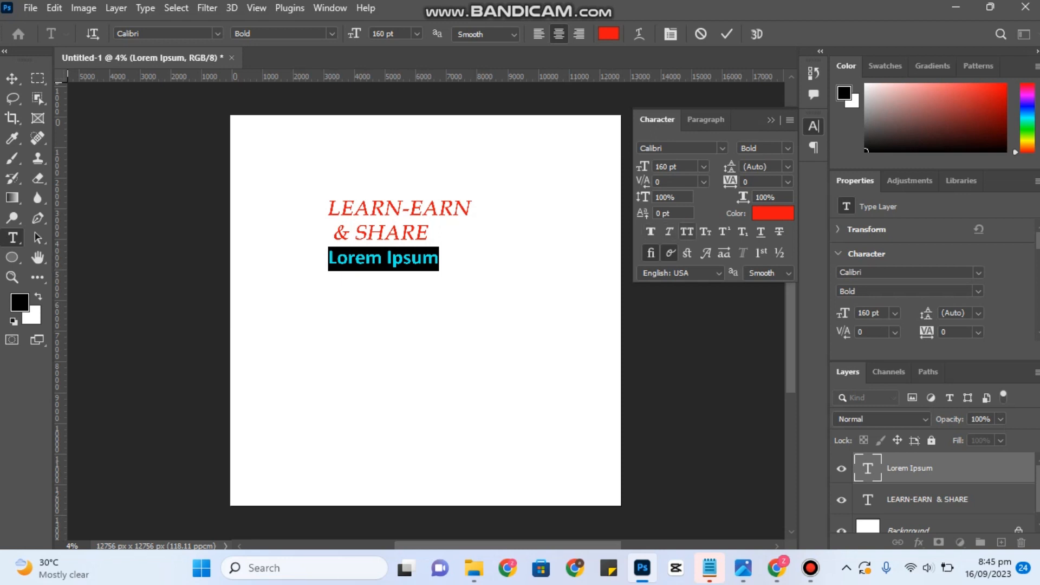
pyautogui.click(687, 231)
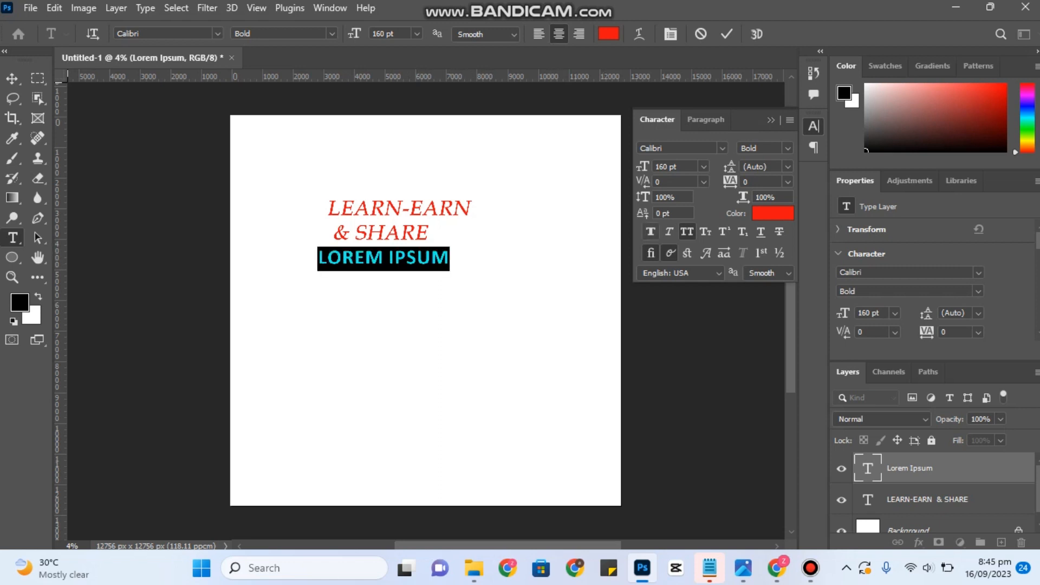
pyautogui.click(687, 232)
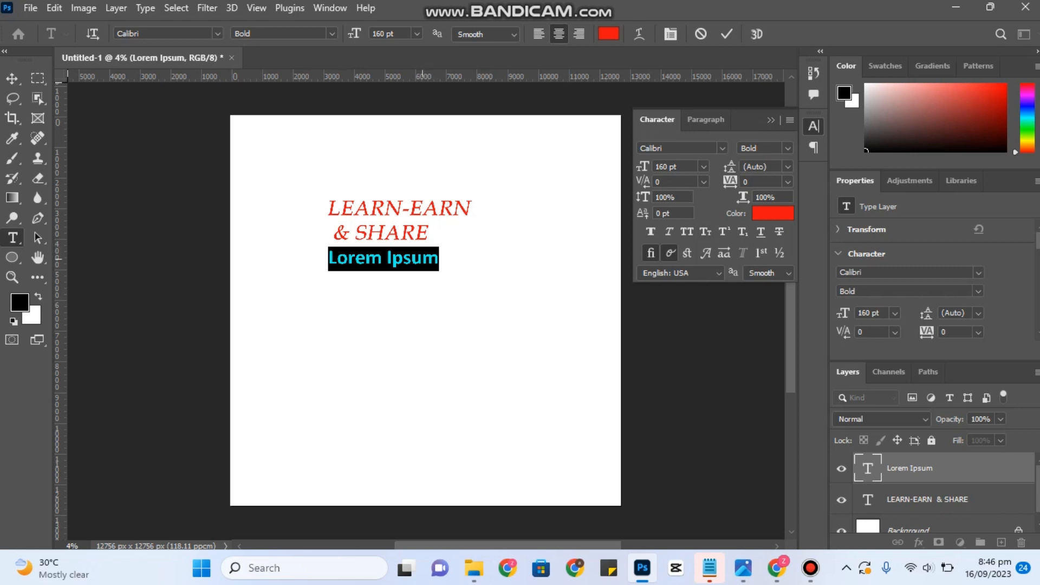
# Step: Select only the word "Ipsum" in the "Lorem Ipsum" text and apply Small Caps to it
pyautogui.click(439, 259)
pyautogui.moveTo(439, 259); pyautogui.dragTo(386, 259)
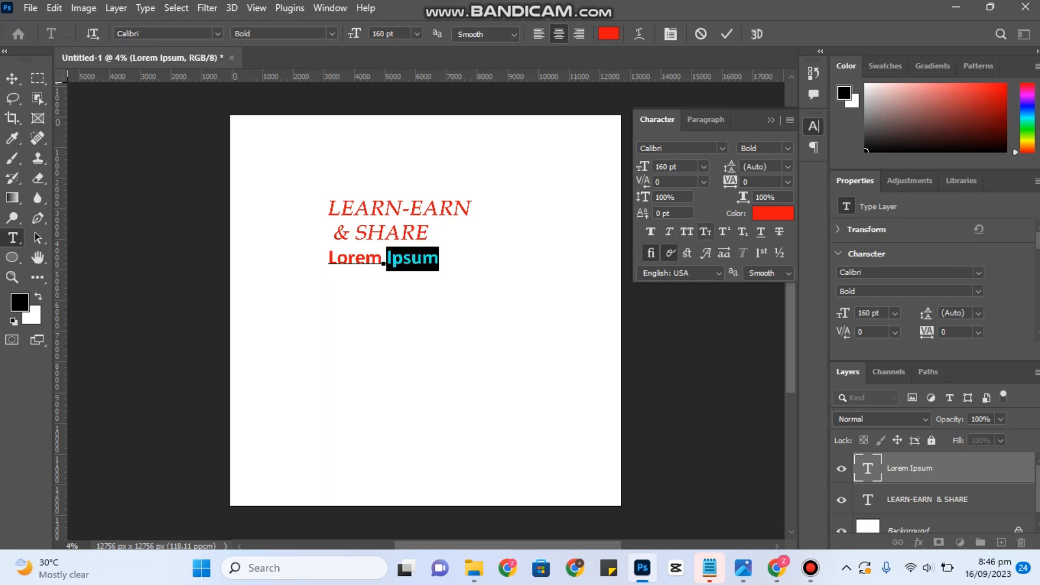
pyautogui.click(705, 232)
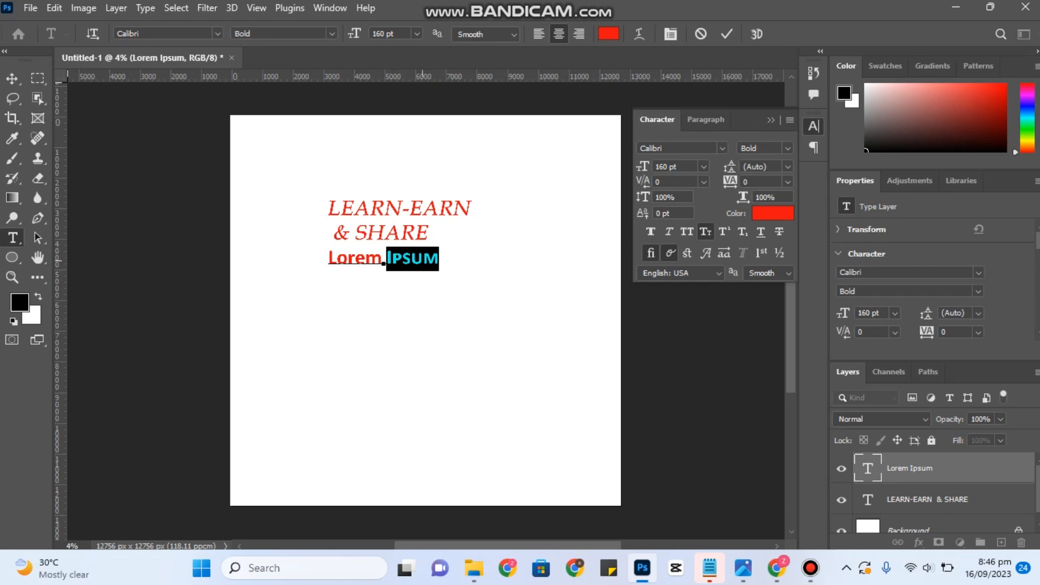
# Step: Reselect the word "Ipsum" and format it as Superscript
pyautogui.click(392, 260)
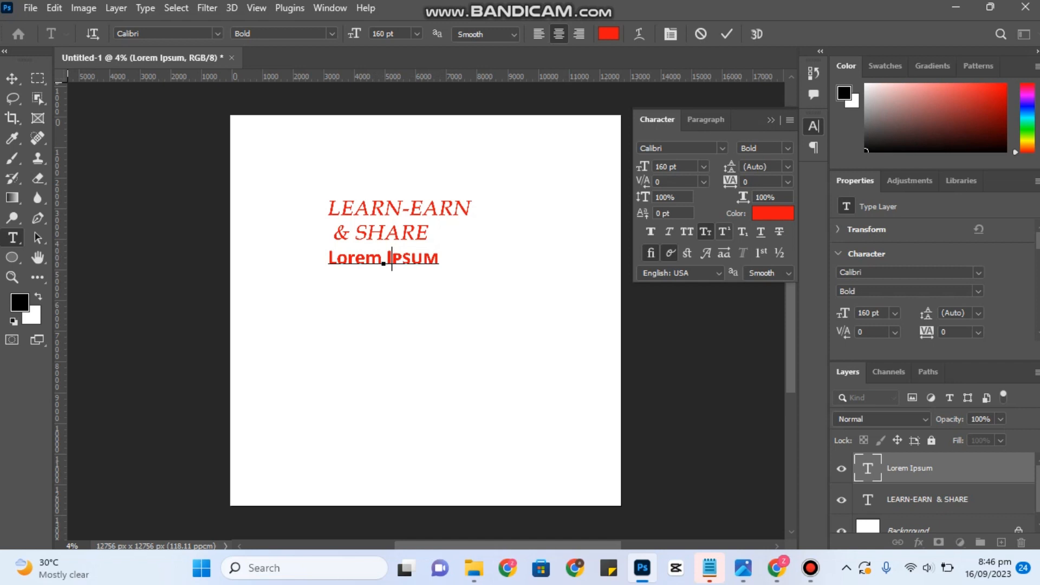
pyautogui.press('End')
pyautogui.hotkey('shift', 'Left')
pyautogui.hotkey('shift', 'Left')
pyautogui.hotkey('shift', 'Left')
pyautogui.hotkey('shift', 'Left')
pyautogui.hotkey('shift', 'Left')
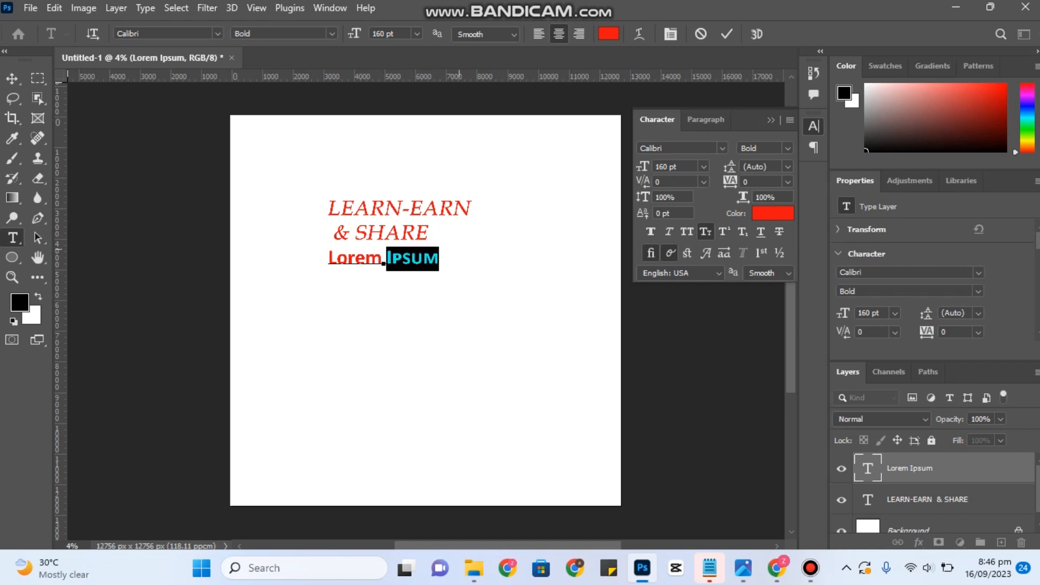
pyautogui.click(725, 232)
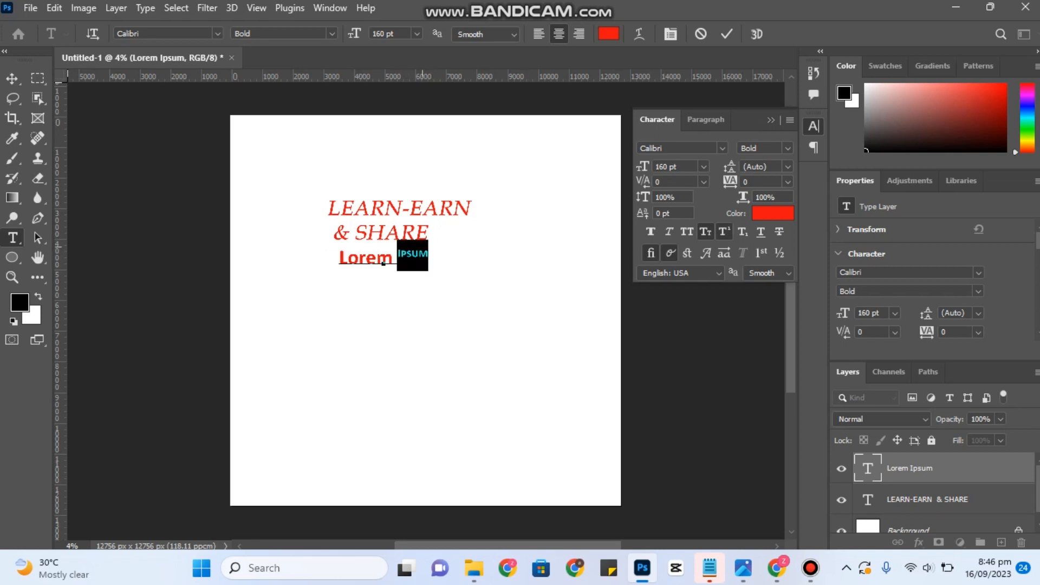
# Step: Move the "LEARN-EARN & SHARE" text below the "Lorem Ipsum" text on the canvas
pyautogui.click(12, 78)
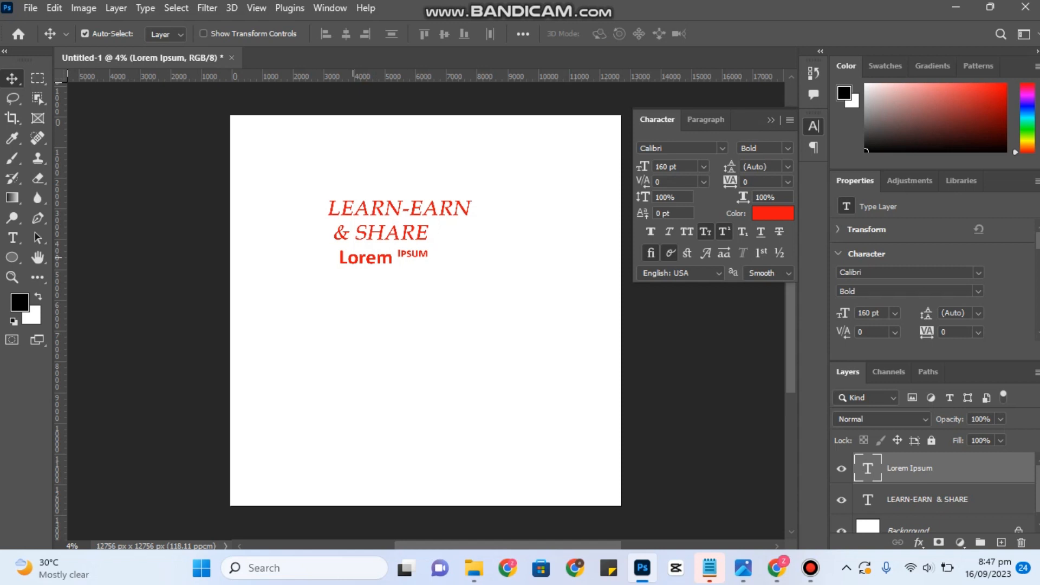
pyautogui.moveTo(373, 229); pyautogui.dragTo(394, 301)
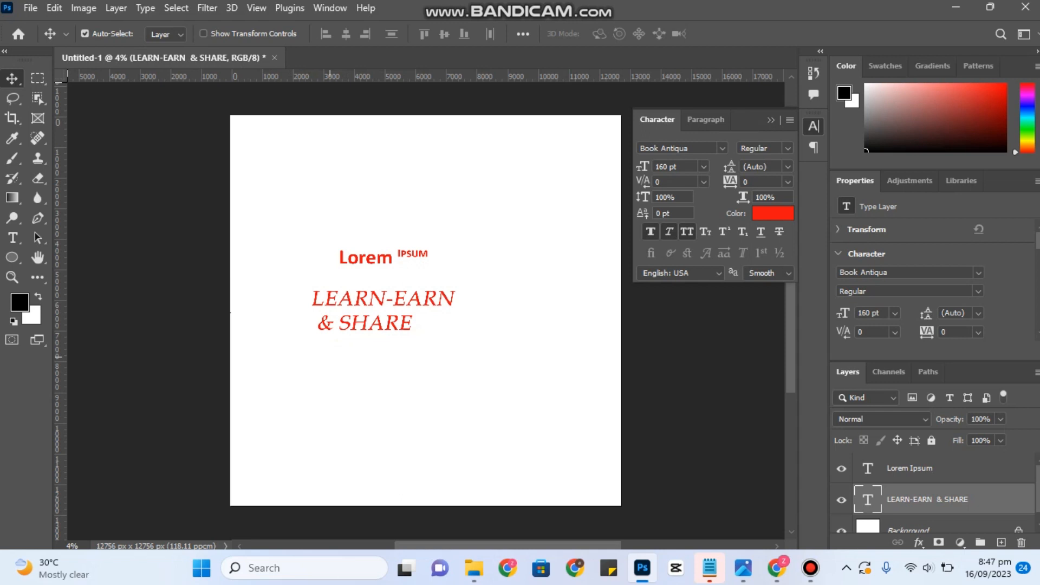
# Step: Select the whole "Lorem Ipsum" text and format it as Subscript
pyautogui.doubleClick(390, 257)
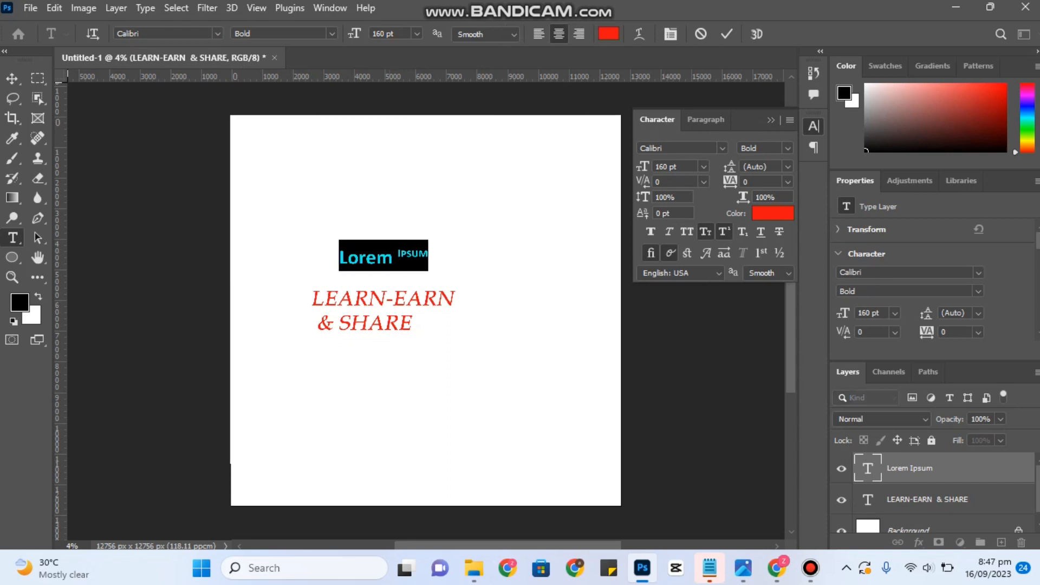
pyautogui.click(742, 232)
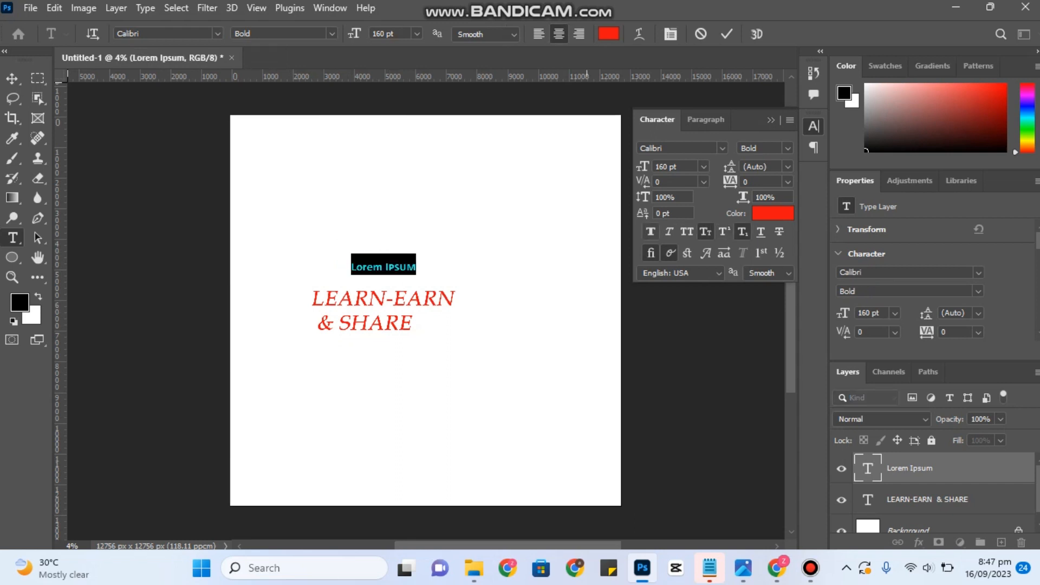
# Step: Select the word "Ipsum", remove its Subscript formatting and apply Strikethrough to it
pyautogui.click(407, 266)
pyautogui.doubleClick(408, 265)
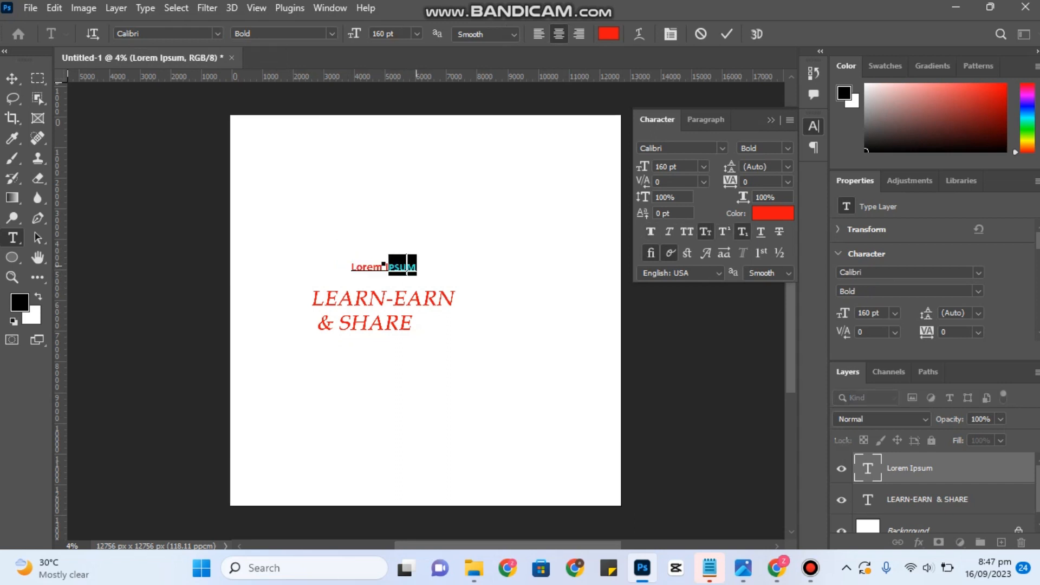
pyautogui.moveTo(407, 266); pyautogui.dragTo(384, 267)
pyautogui.hotkey('ctrl', 'alt', 'shift', '=')
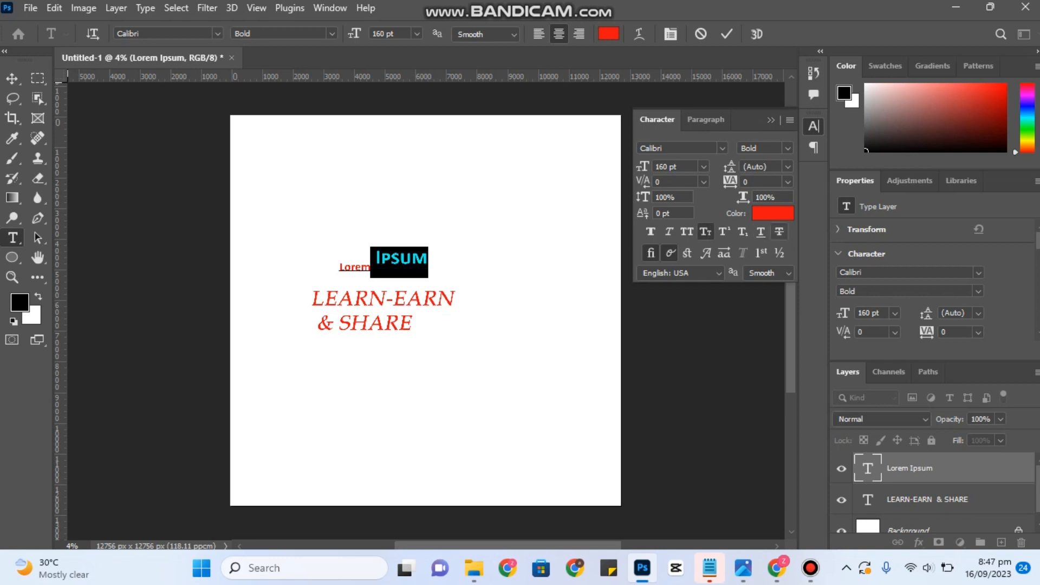
pyautogui.click(779, 231)
pyautogui.click(12, 79)
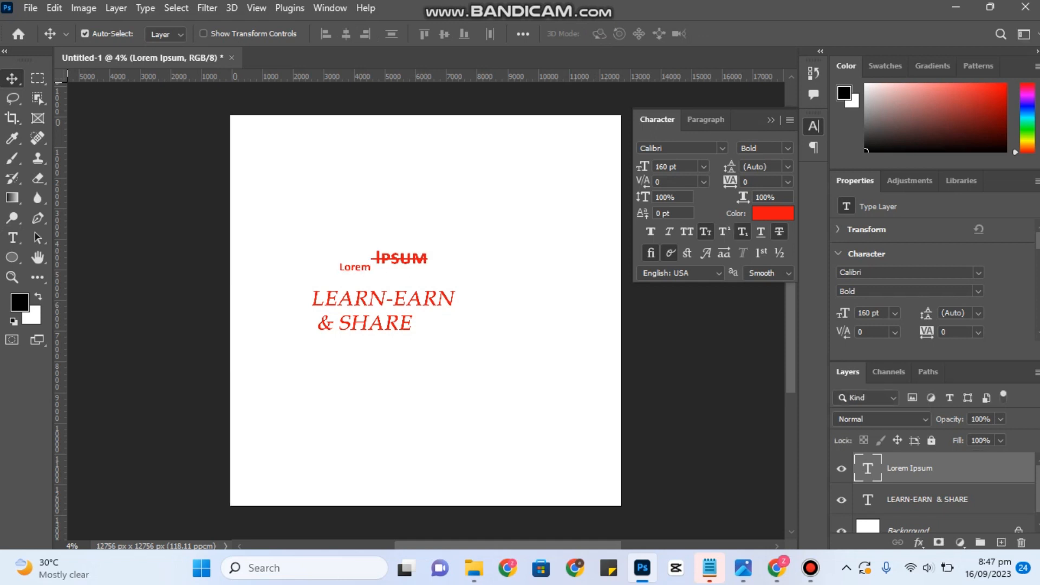
# Step: Move the "Lorem Ipsum" text higher on the canvas and replace its content with "7000"
pyautogui.moveTo(392, 251); pyautogui.dragTo(406, 211)
pyautogui.doubleClick(412, 214)
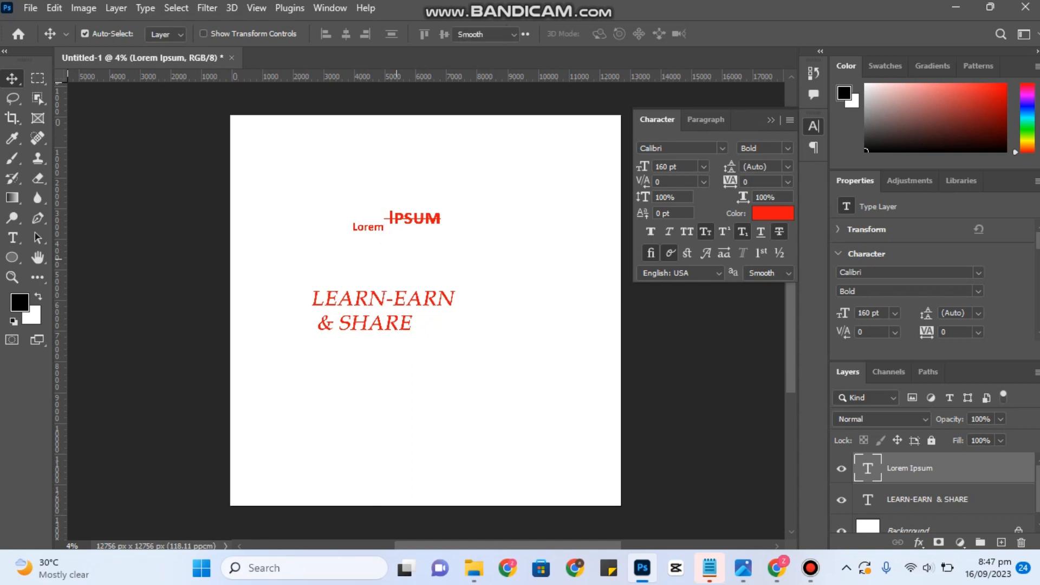
pyautogui.press('BackSpace')
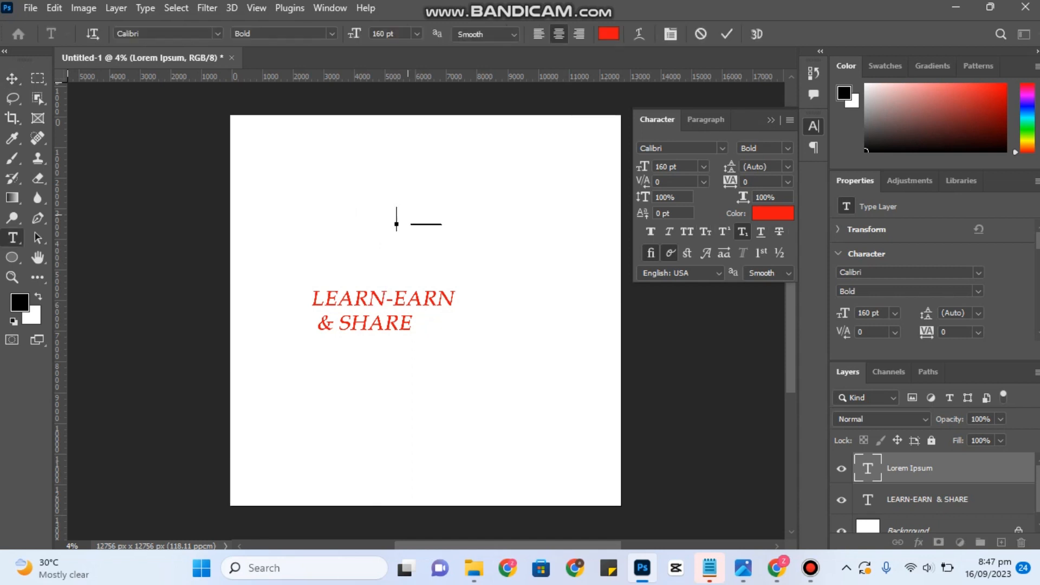
pyautogui.write('7000')
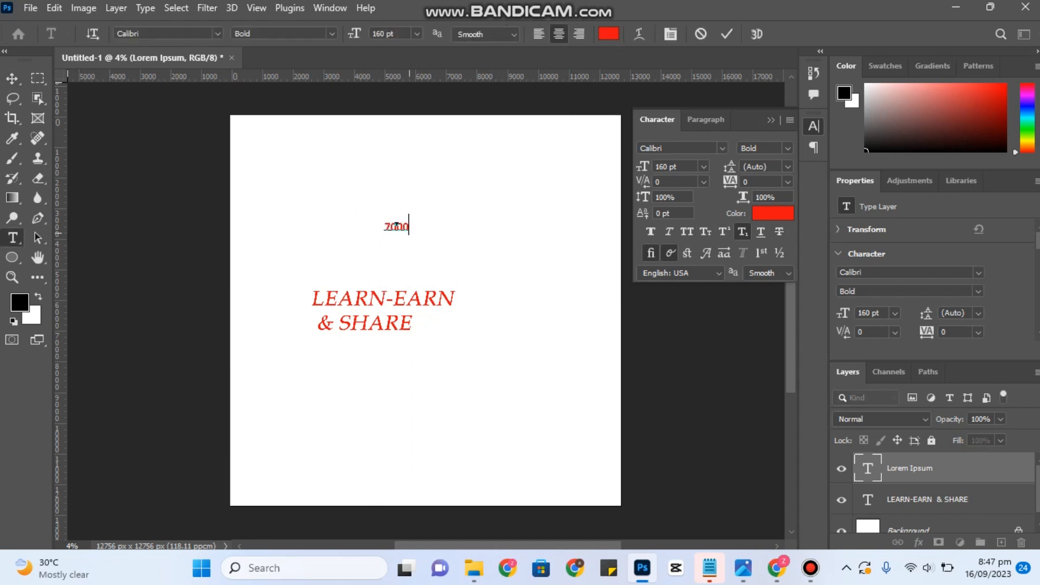
# Step: Select the whole "7000" text, apply Strikethrough to it and commit the edit
pyautogui.moveTo(409, 225); pyautogui.dragTo(399, 225)
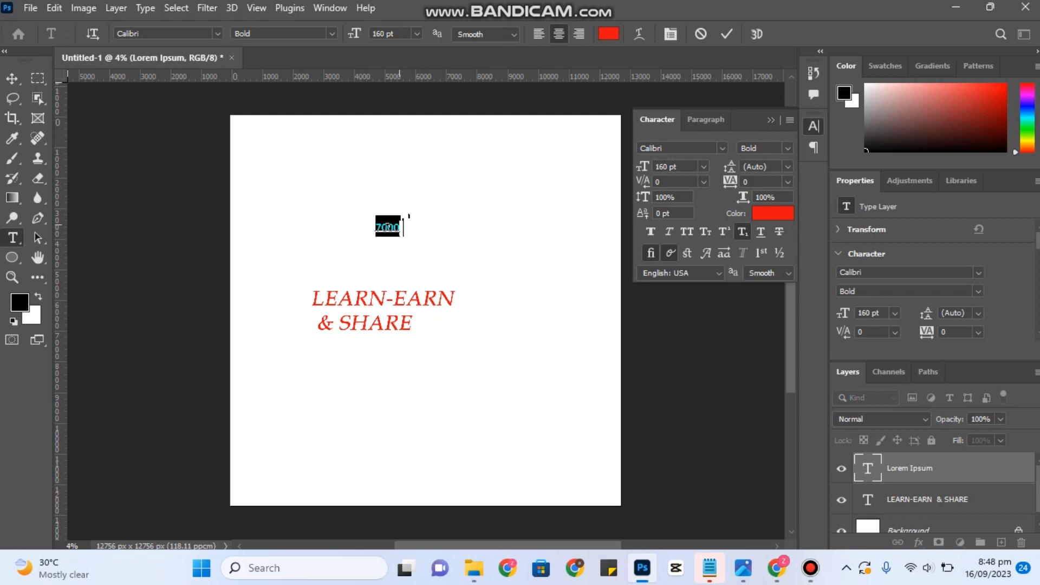
pyautogui.hotkey('ctrl', 'shift', 'u')
pyautogui.hotkey('ctrl', 'shift', '/')
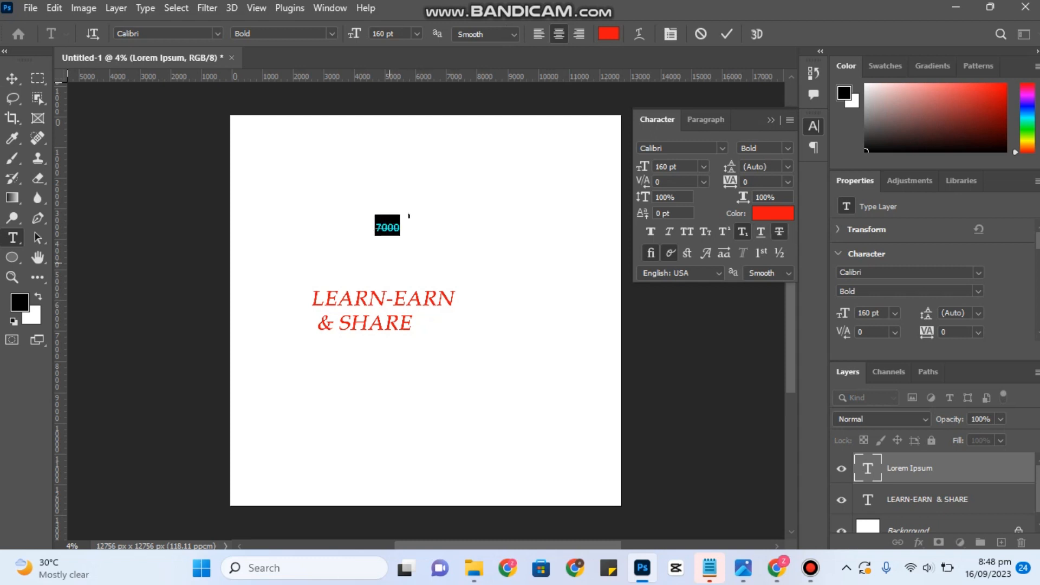
pyautogui.click(12, 78)
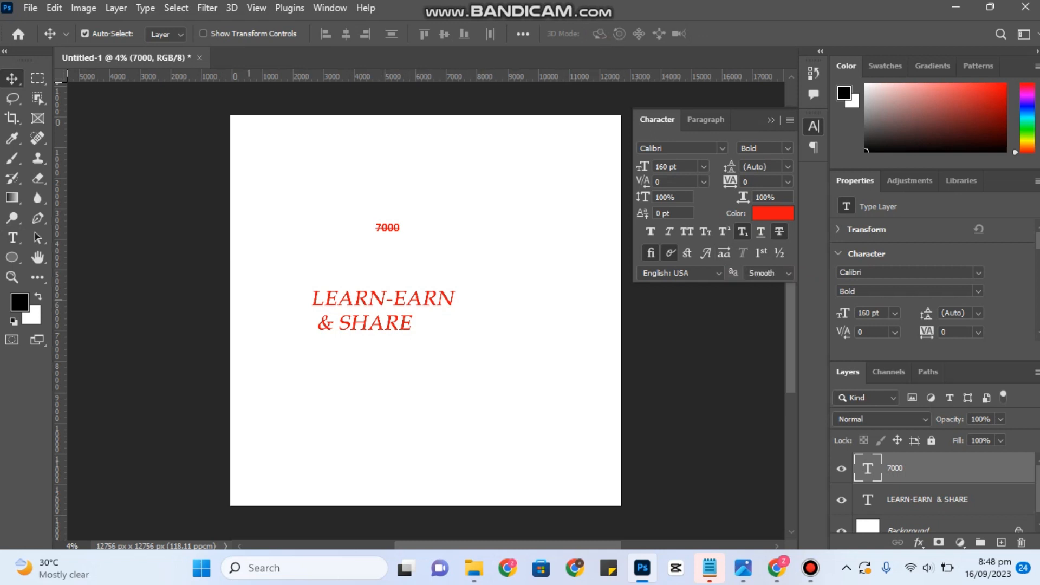
# Step: Move the "LEARN-EARN & SHARE" text closer to the canvas centre and preview the installed fonts on it without applying one
pyautogui.moveTo(353, 328); pyautogui.dragTo(394, 299)
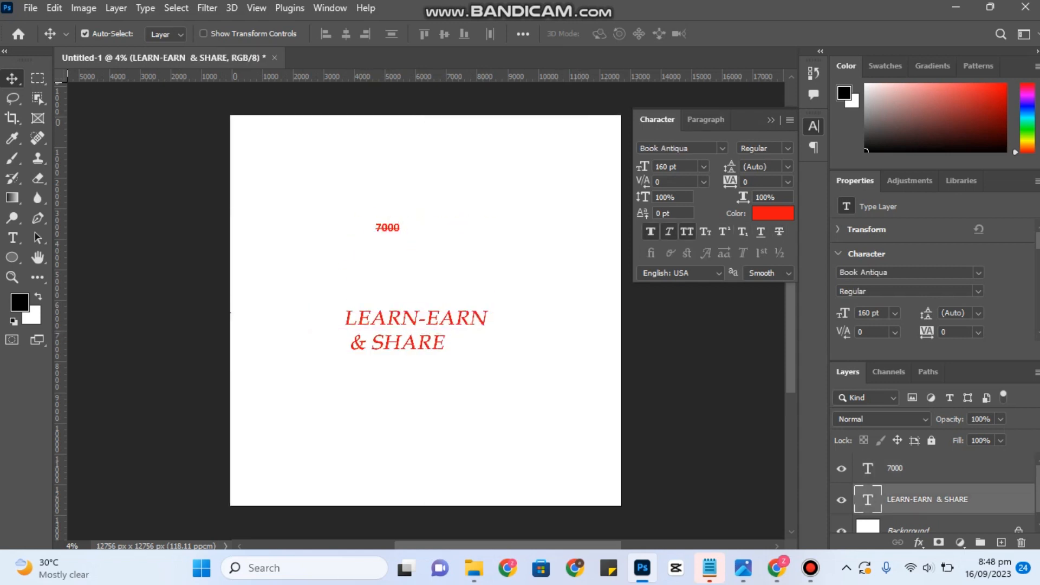
pyautogui.click(722, 148)
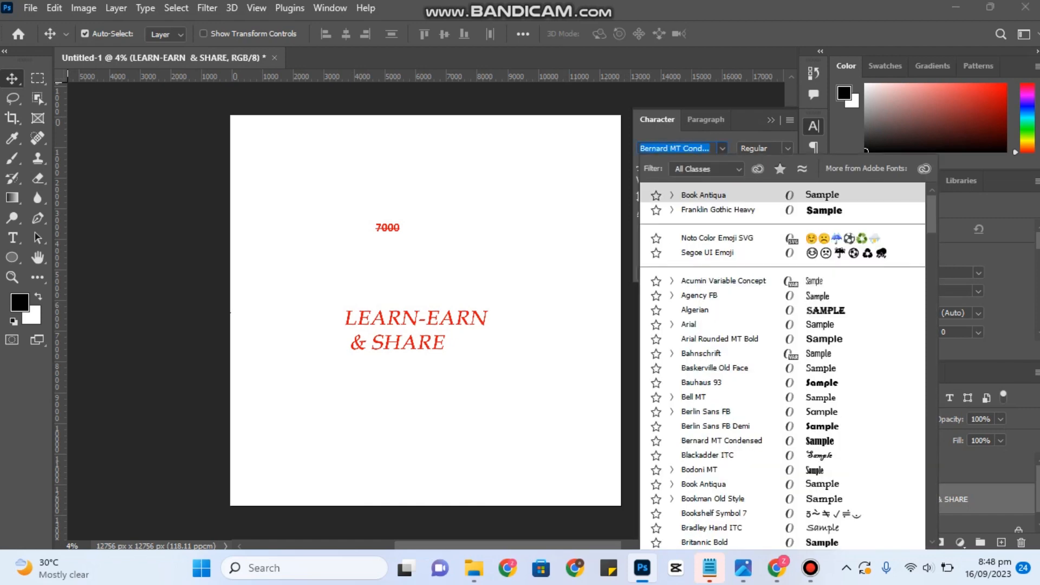
pyautogui.scroll(-7, 783, 441)
pyautogui.scroll(-4, 783, 365)
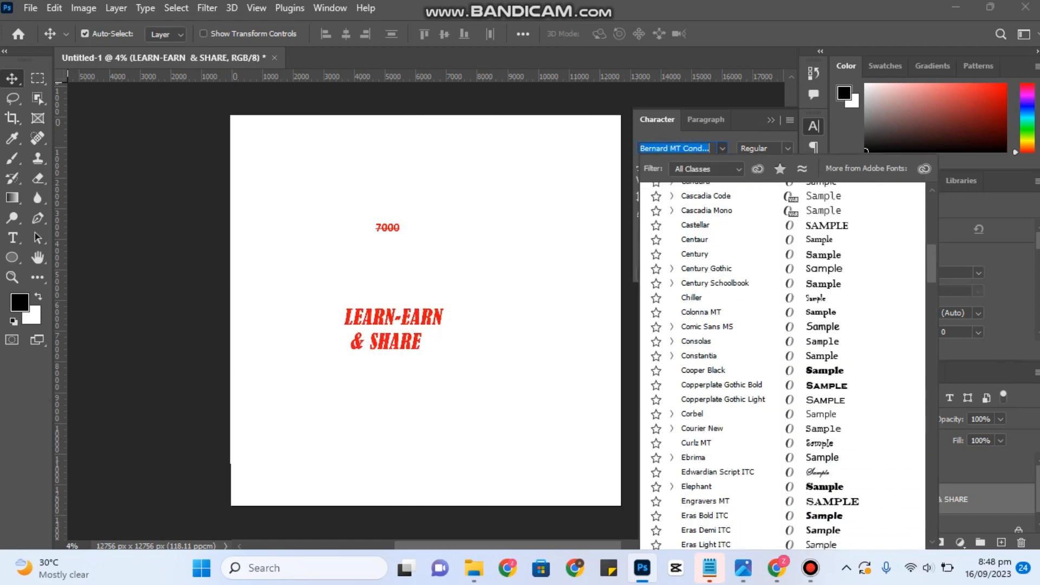
pyautogui.scroll(-2, 783, 365)
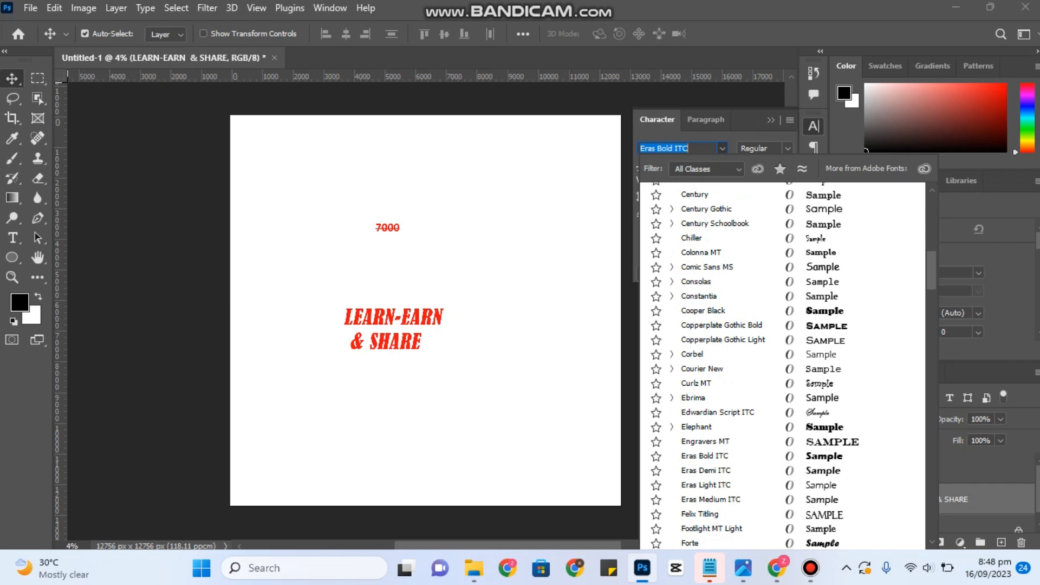
pyautogui.scroll(-2, 782, 365)
pyautogui.scroll(-1, 782, 366)
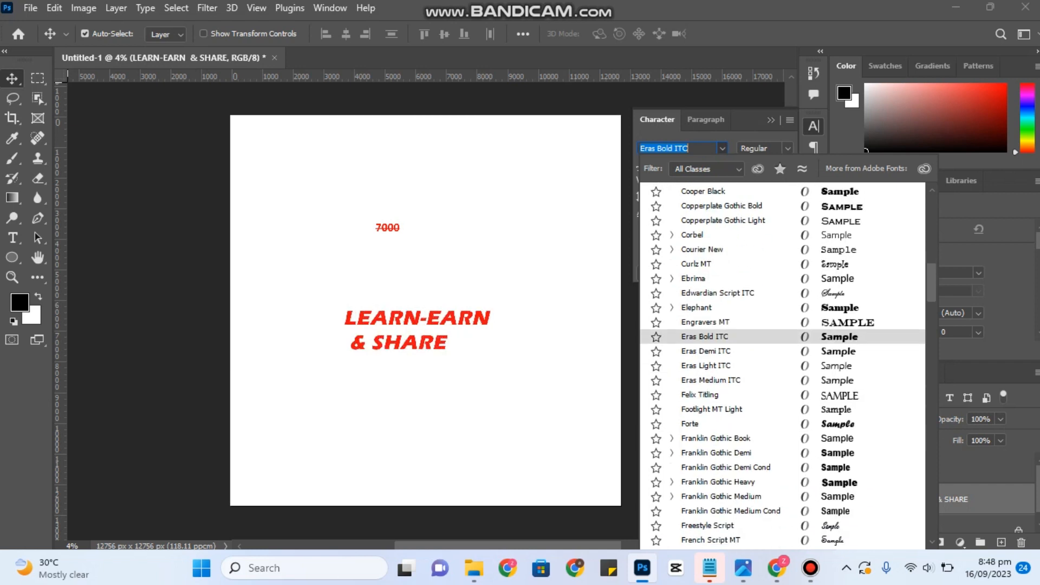
pyautogui.scroll(-3, 783, 366)
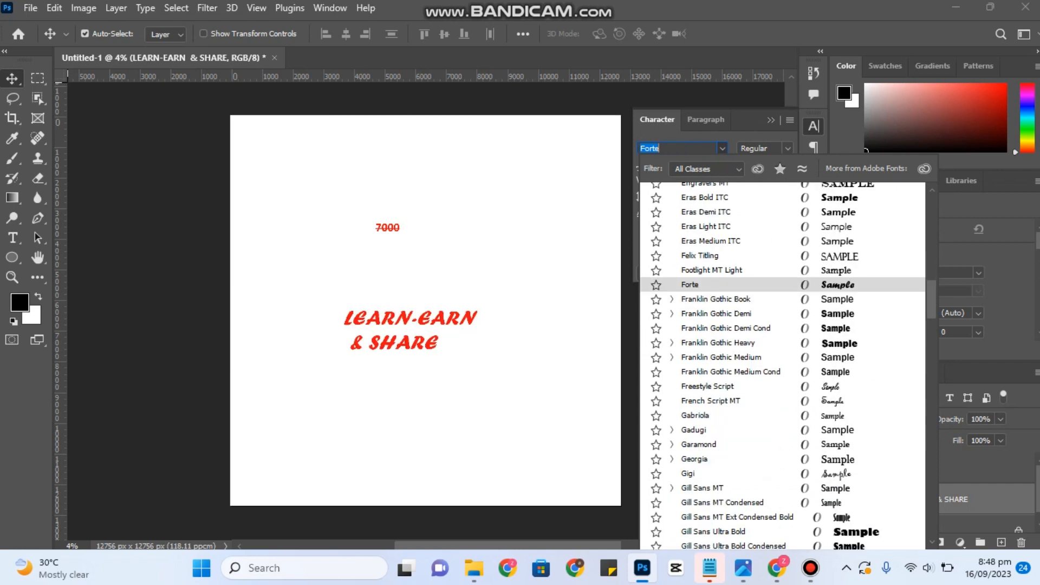
pyautogui.scroll(-1, 783, 365)
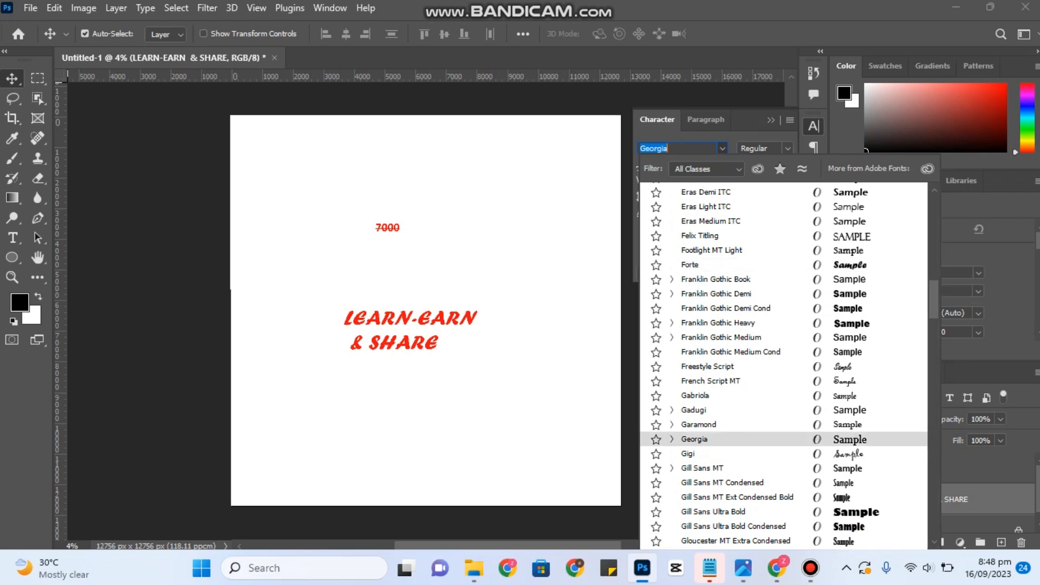
pyautogui.scroll(-1, 783, 366)
pyautogui.scroll(-4, 783, 366)
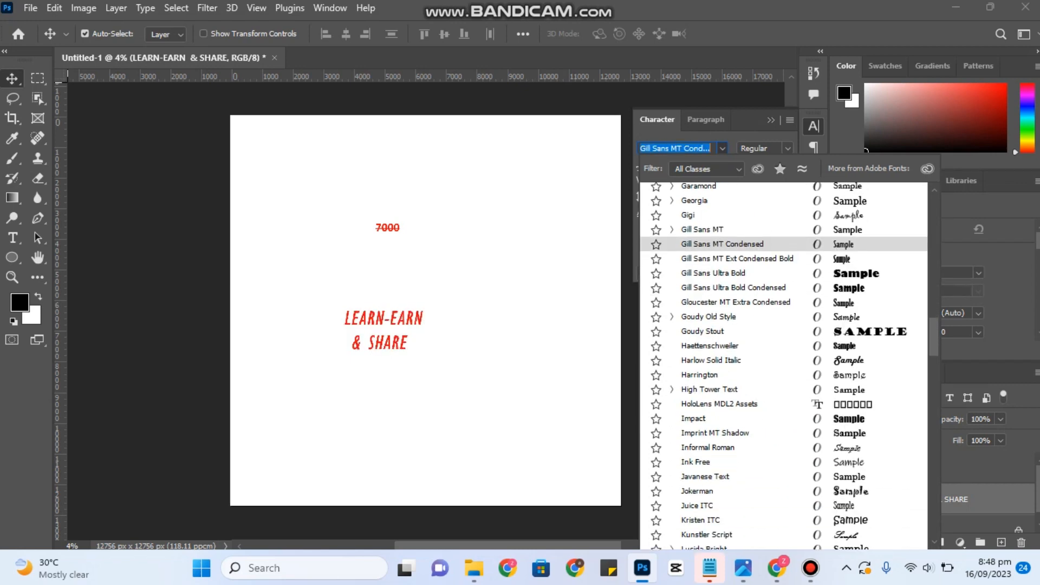
pyautogui.scroll(-8, 783, 365)
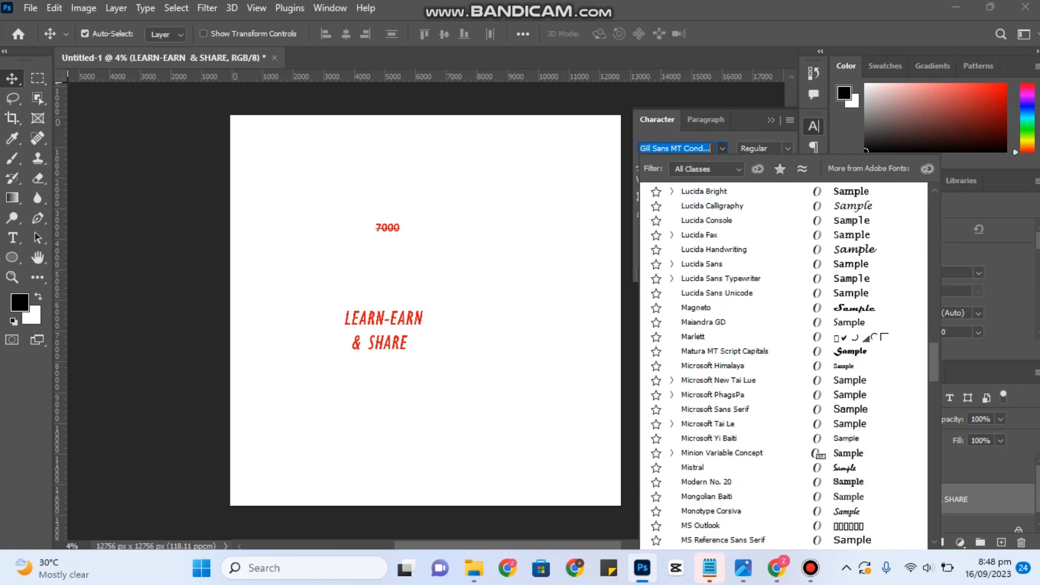
pyautogui.scroll(-20, 783, 365)
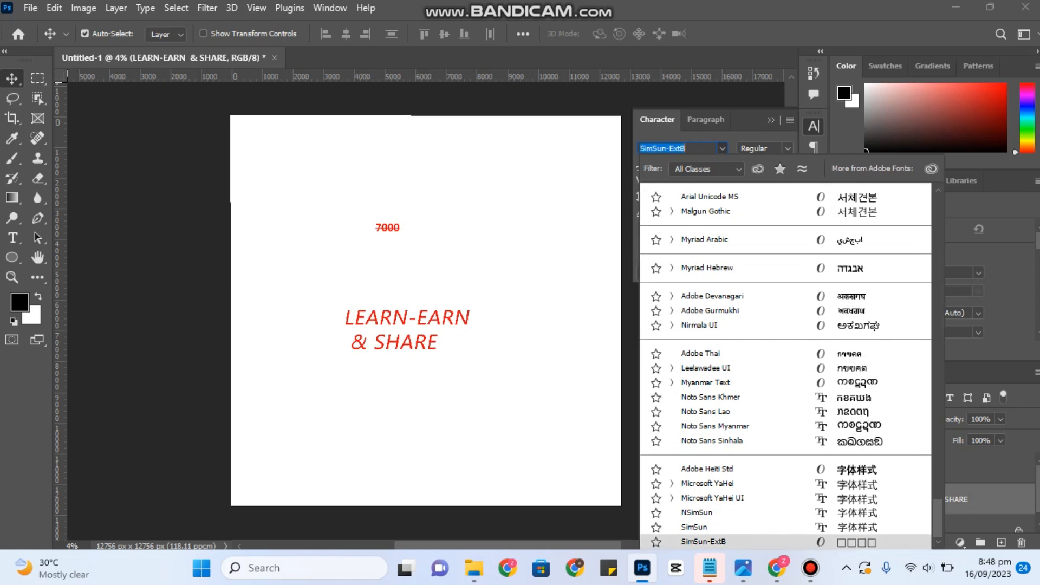
pyautogui.press('Escape')
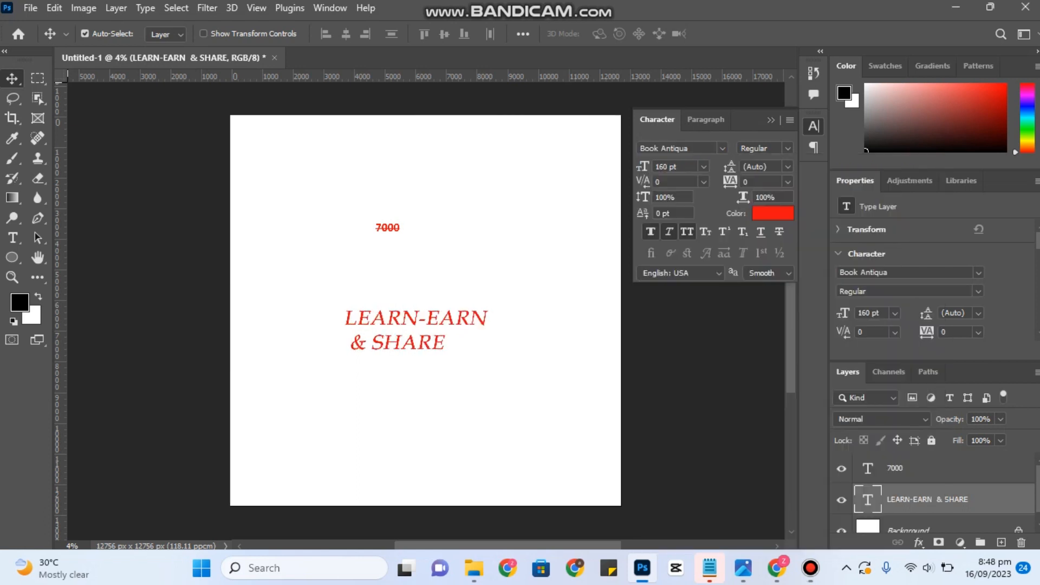
# Step: Preview fonts on the "LEARN-EARN & SHARE" text down to the non-Latin families, stepping from Myriad Arabic to Adobe Thai
pyautogui.click(721, 148)
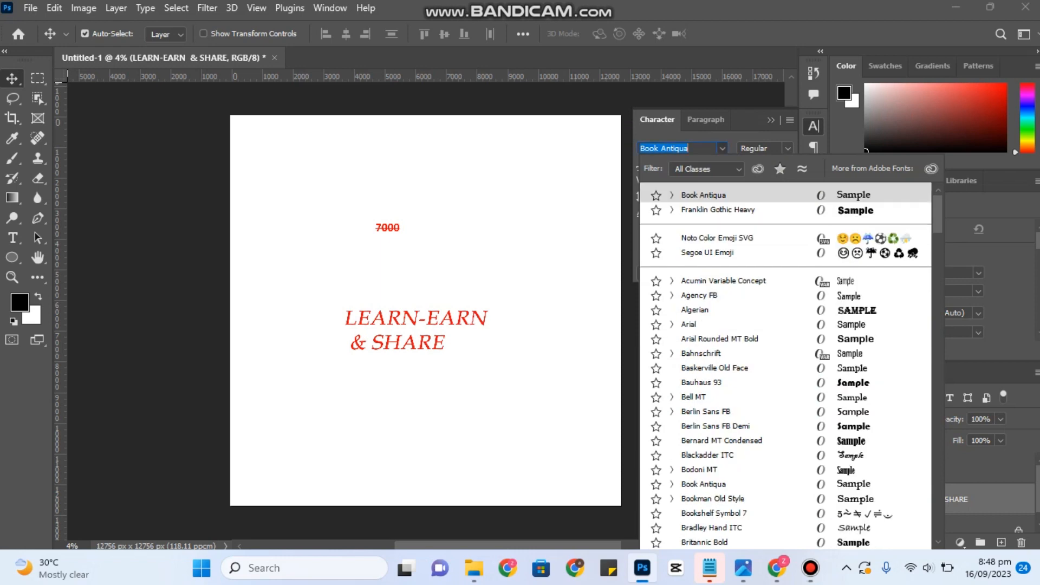
pyautogui.scroll(-4, 786, 383)
pyautogui.scroll(-5, 785, 382)
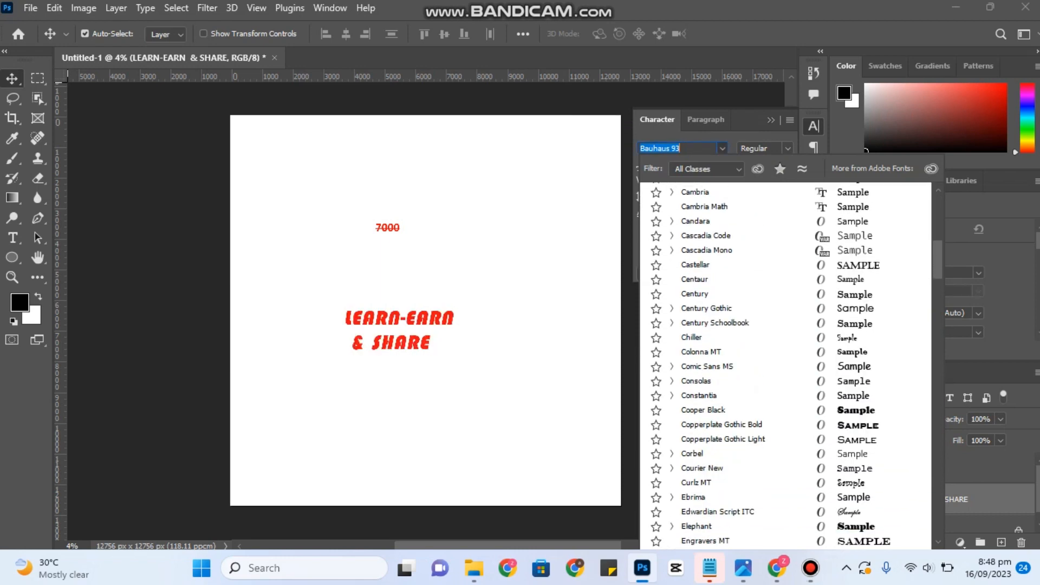
pyautogui.scroll(-20, 786, 382)
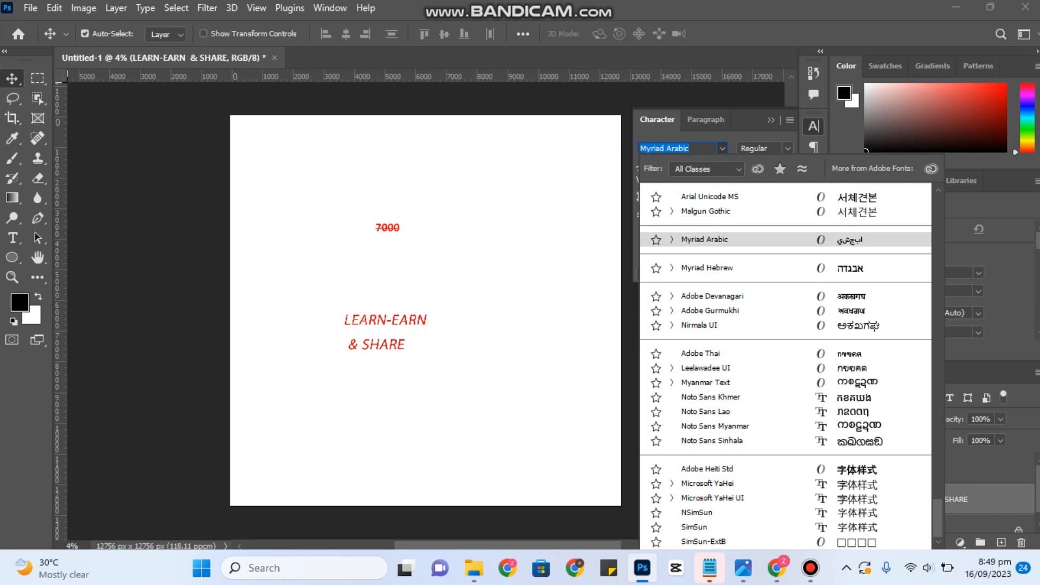
pyautogui.press('Down')
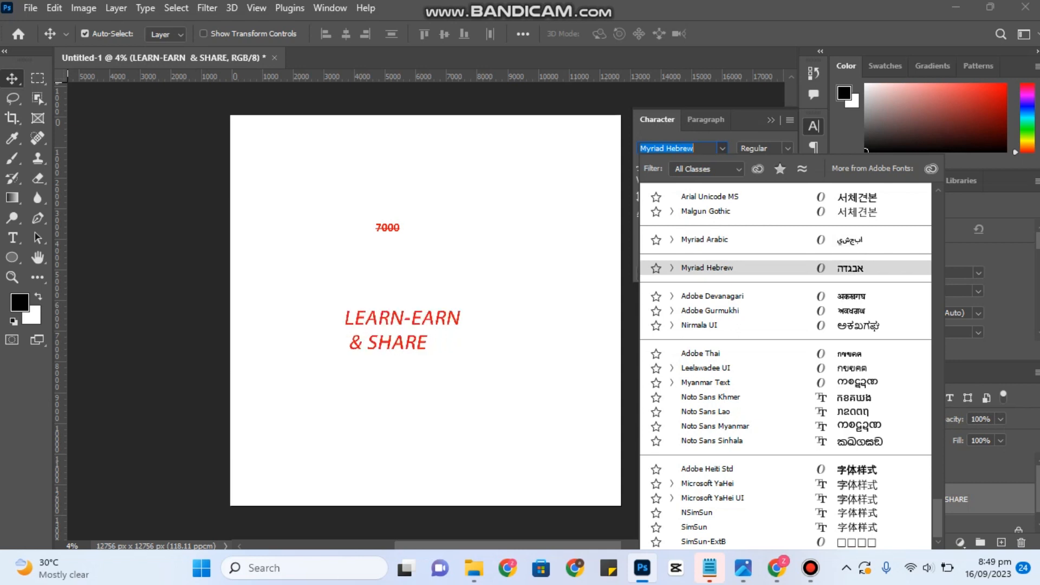
pyautogui.press('Down')
pyautogui.press('Down')
pyautogui.press('Down')
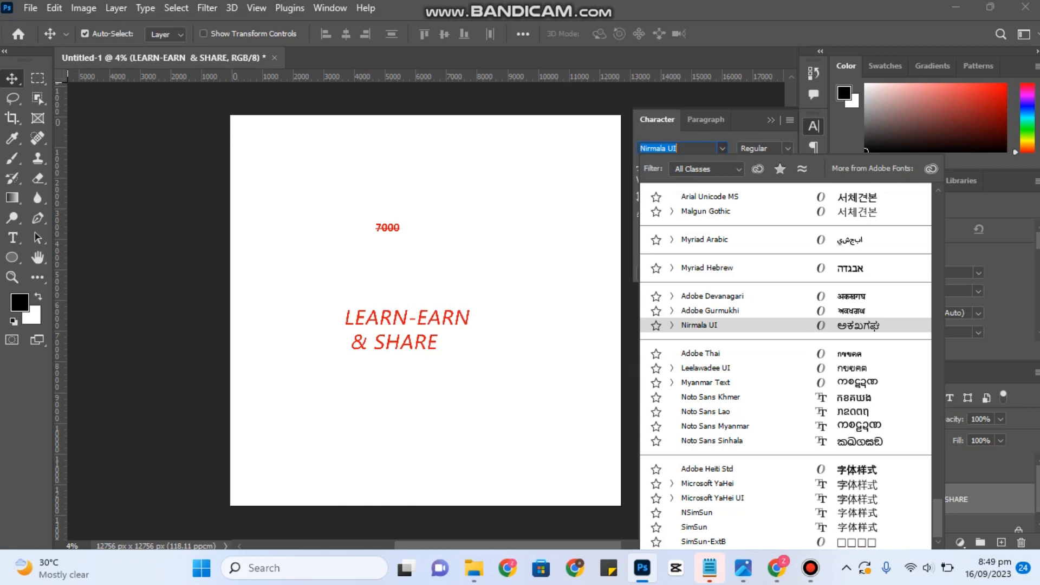
pyautogui.press('Down')
pyautogui.press('Down')
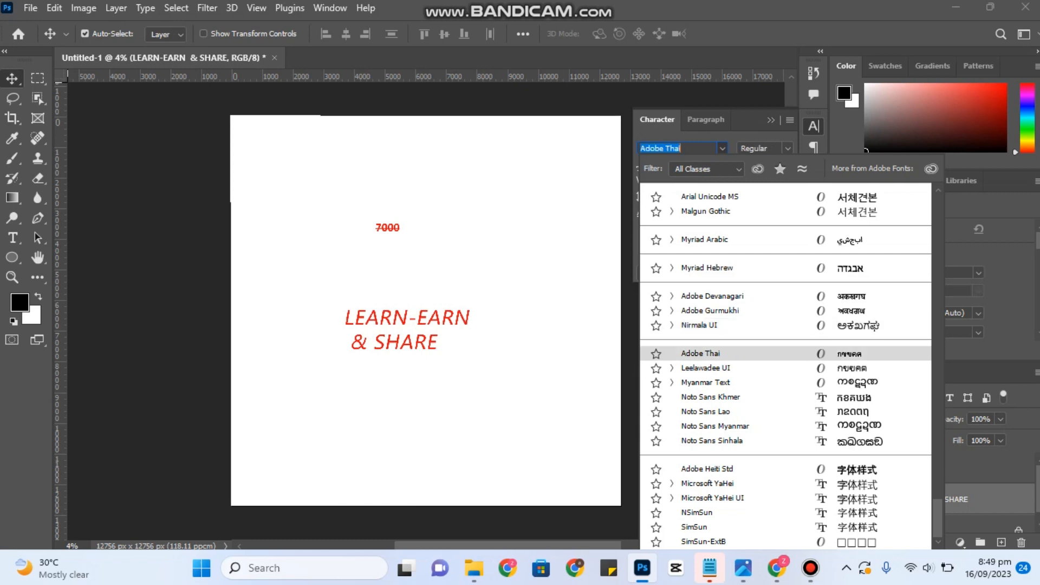
# Step: Preview fonts on the "LEARN-EARN & SHARE" text while going back up from Adobe Thai to the beginning of the font list
pyautogui.press('Up')
pyautogui.press('Up')
pyautogui.press('Up')
pyautogui.press('Up')
pyautogui.press('Up')
pyautogui.press('Up')
pyautogui.press('Up')
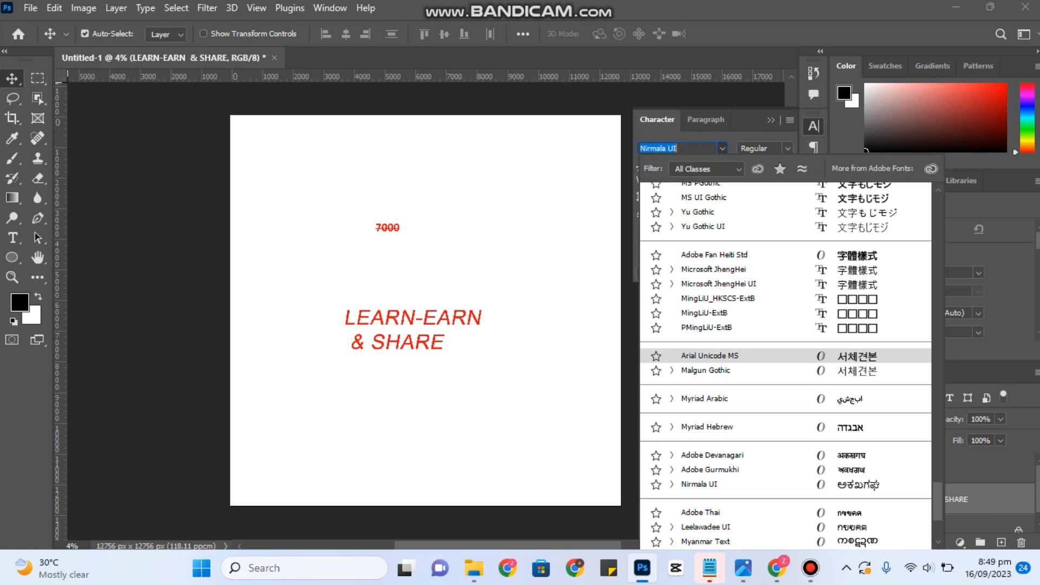
pyautogui.scroll(3, 785, 366)
pyautogui.scroll(1, 786, 366)
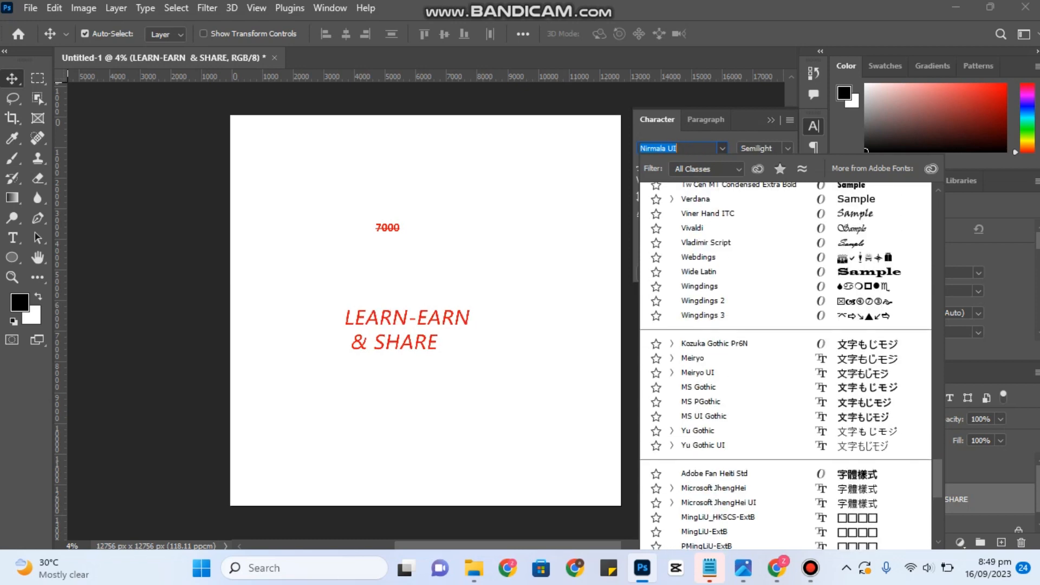
pyautogui.scroll(3, 786, 365)
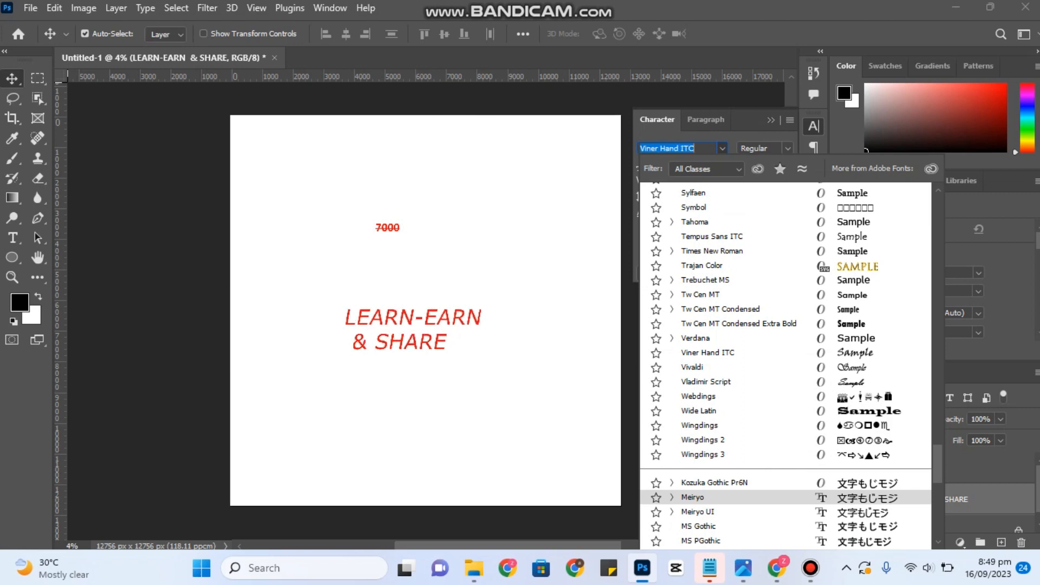
pyautogui.scroll(10, 785, 366)
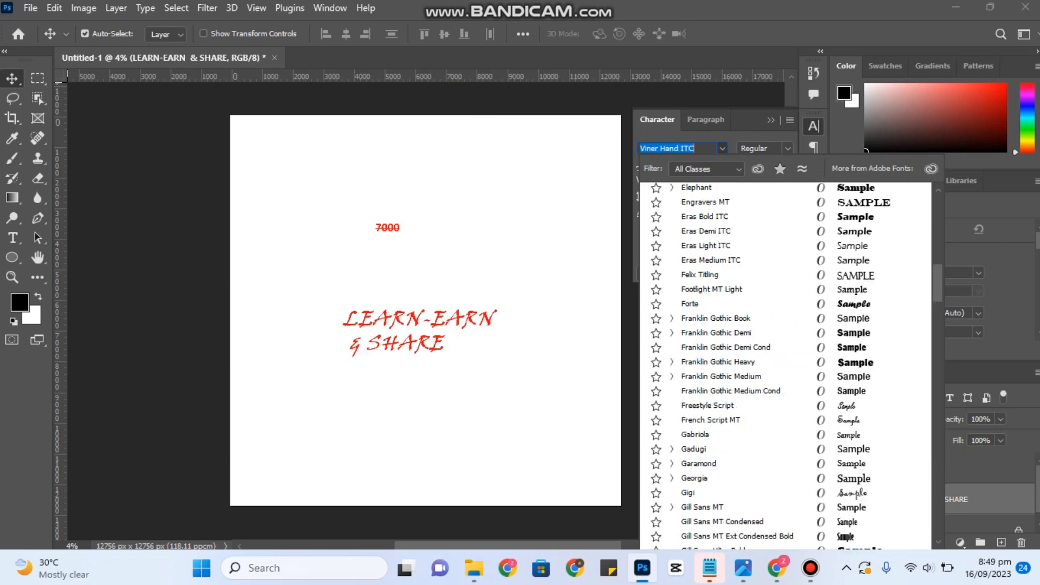
pyautogui.scroll(10, 785, 365)
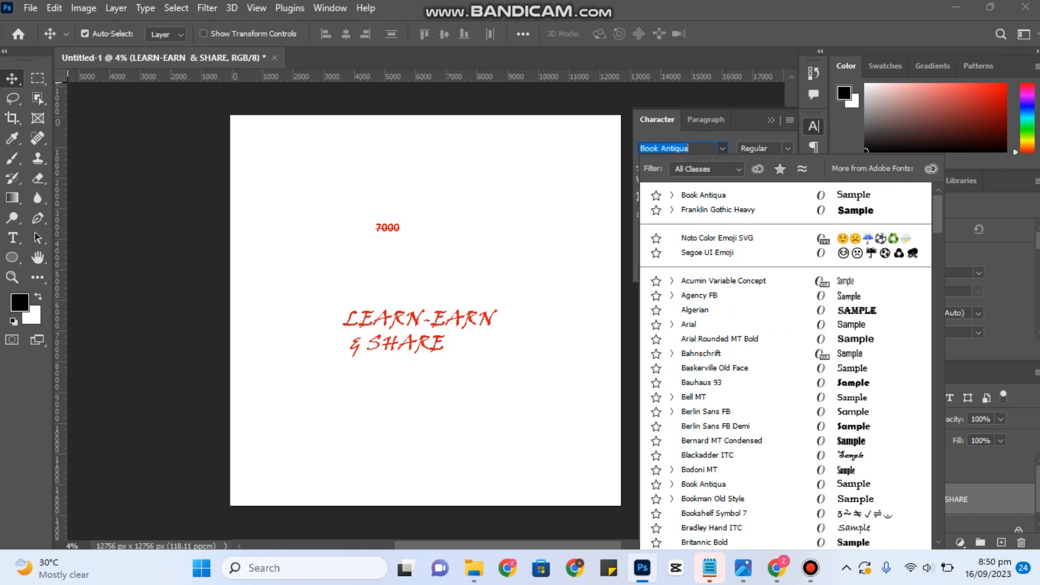
# Step: Preview the fonts starting with B on the "LEARN-EARN & SHARE" text, including Bernard MT Condensed, Berlin Sans FB and Blackadder ITC
pyautogui.scroll(-3, 721, 380)
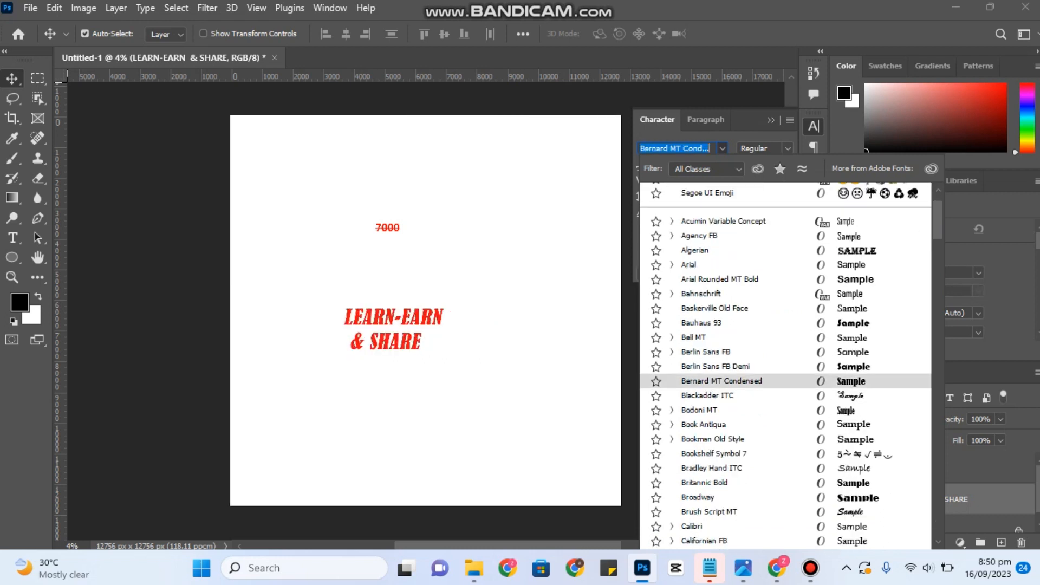
pyautogui.scroll(-1, 785, 419)
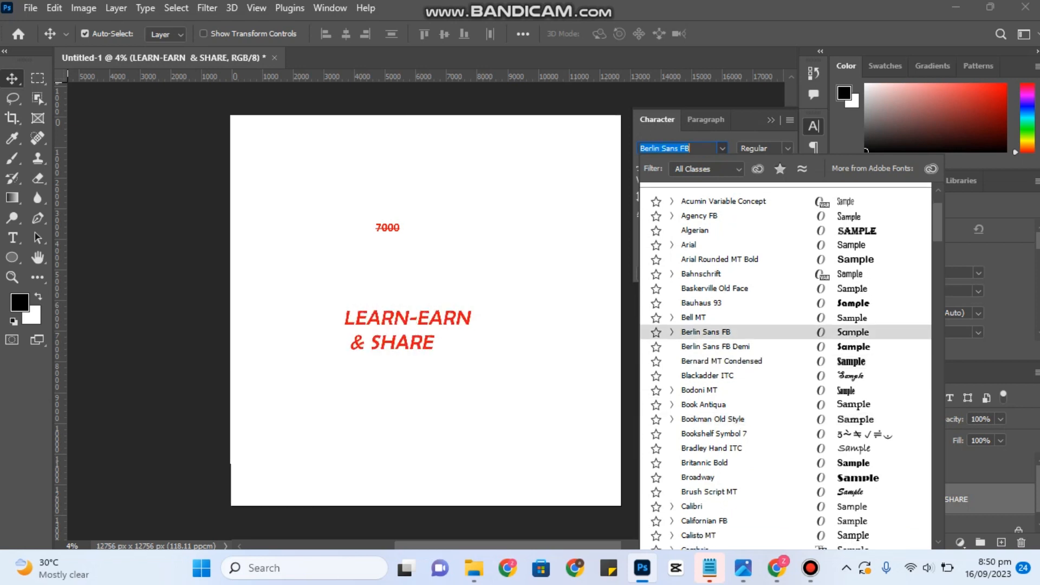
pyautogui.press('Up')
pyautogui.press('Up')
pyautogui.press('Up')
pyautogui.press('Up')
pyautogui.press('Up')
pyautogui.press('Up')
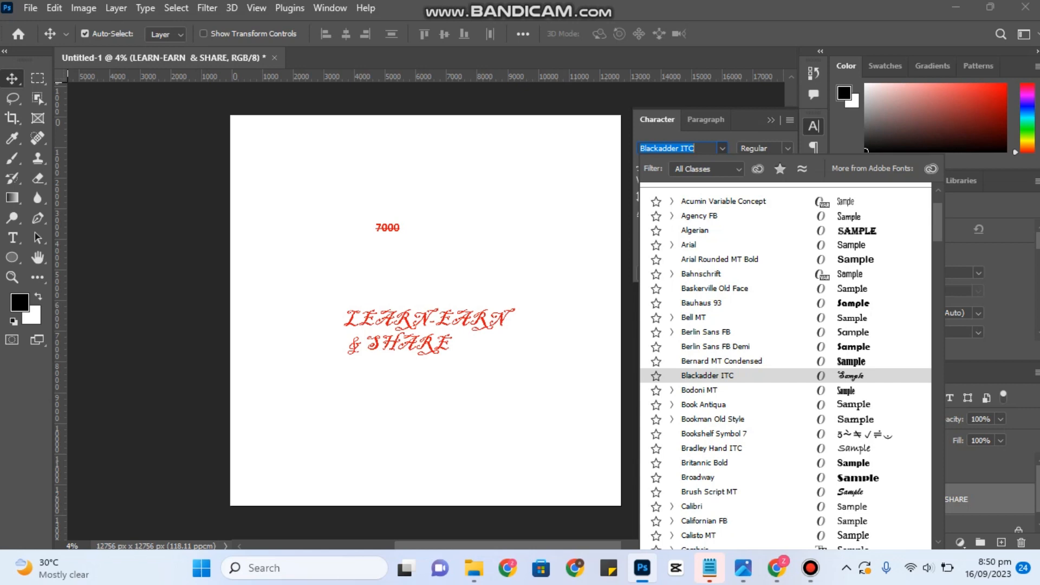
# Step: Switch to Chrome, search for "DAFONT" and open the dafont.com website
pyautogui.click(776, 567)
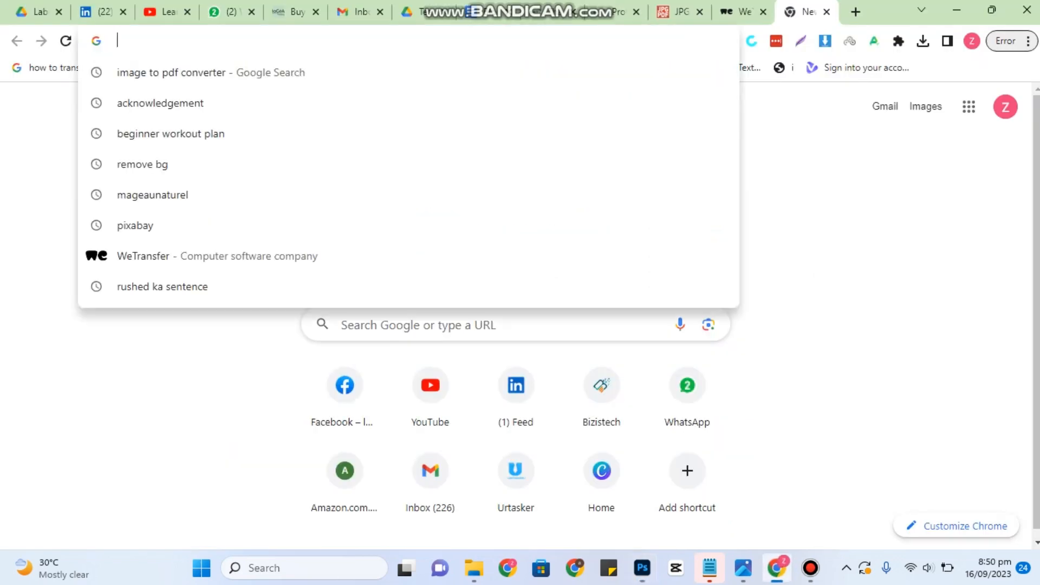
pyautogui.write('DAFO')
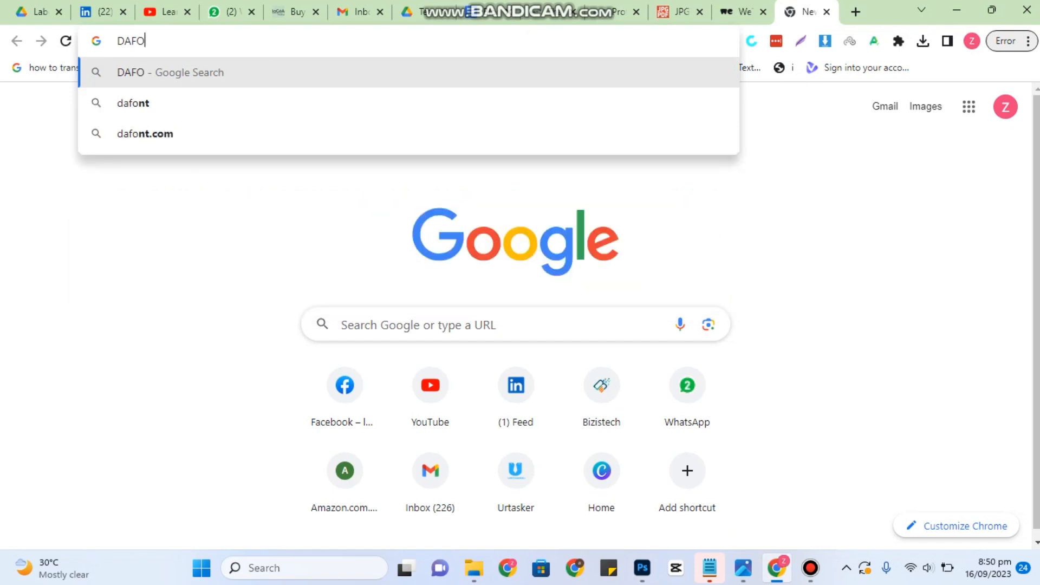
pyautogui.write('NT')
pyautogui.press('Return')
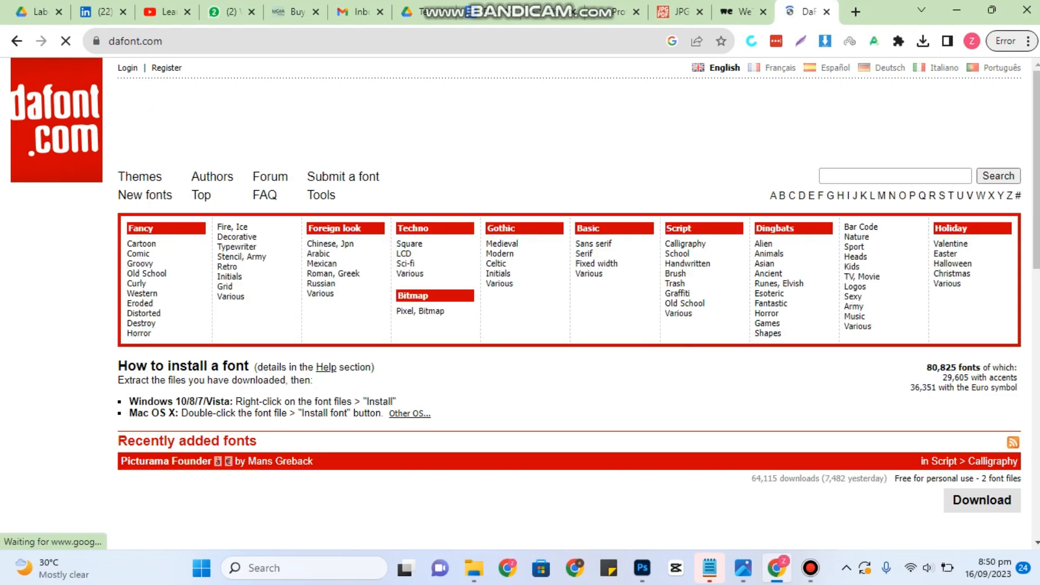
# Step: Look through the recently added fonts on the dafont.com home page
pyautogui.scroll(-5, 579, 304)
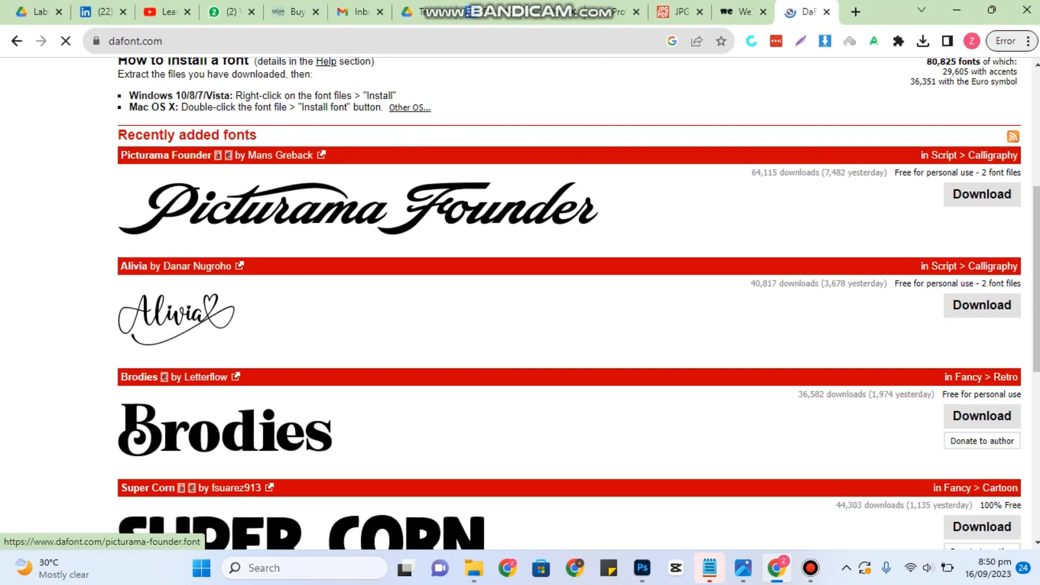
pyautogui.scroll(-3, 357, 249)
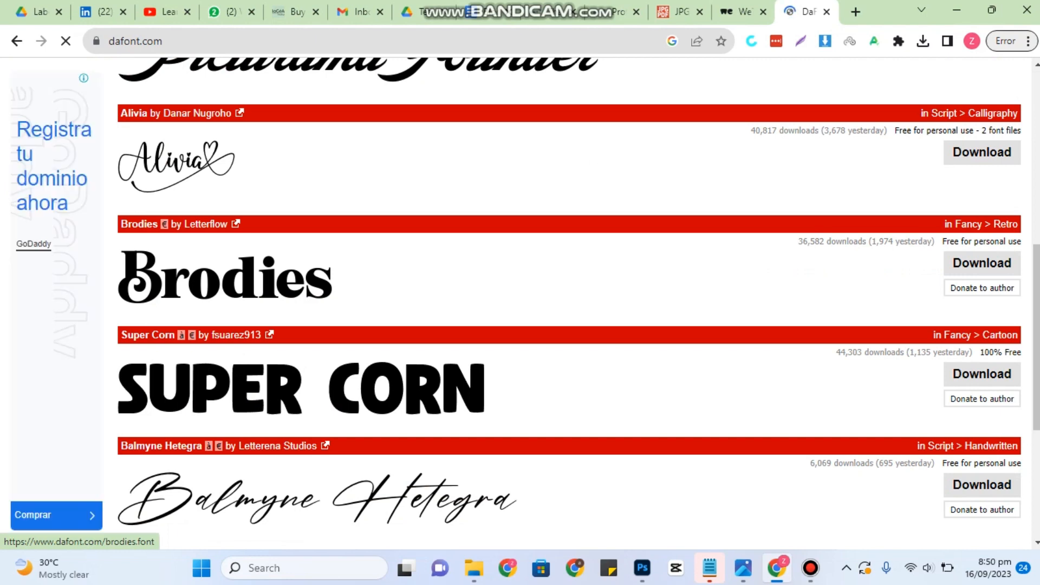
pyautogui.scroll(3, 358, 249)
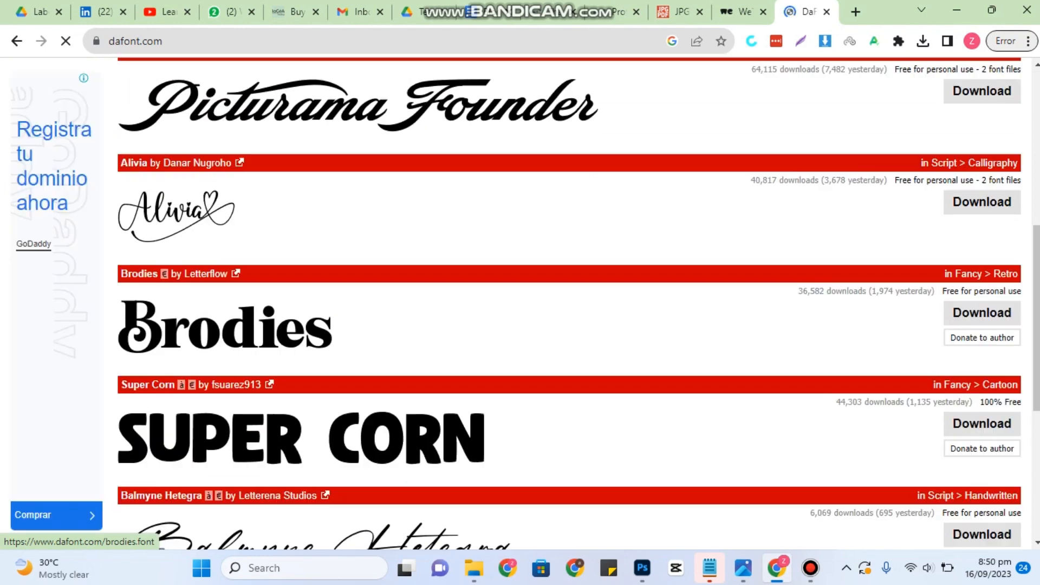
pyautogui.scroll(-3, 357, 249)
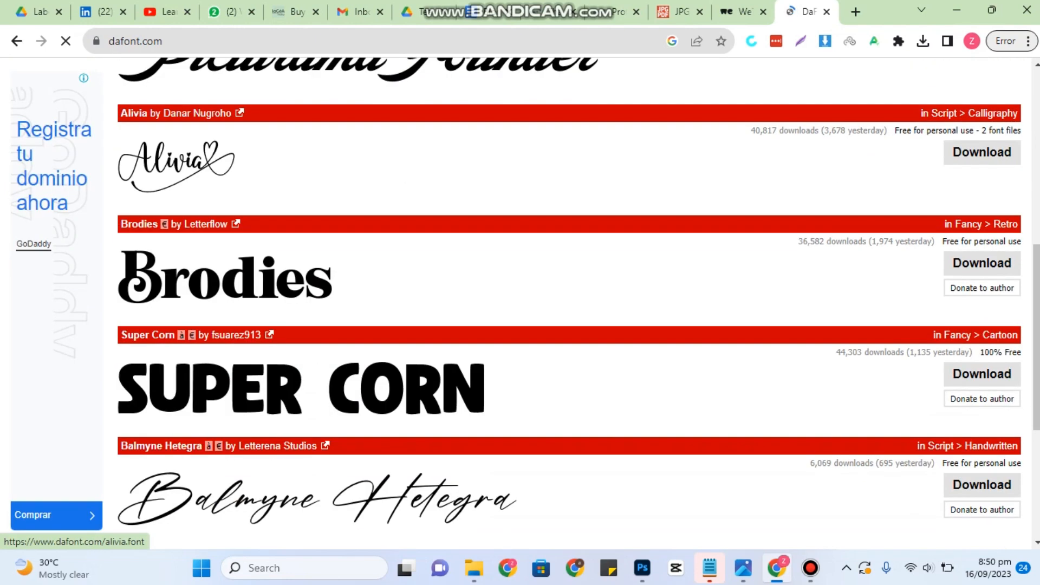
pyautogui.scroll(-2, 579, 297)
pyautogui.scroll(-3, 579, 297)
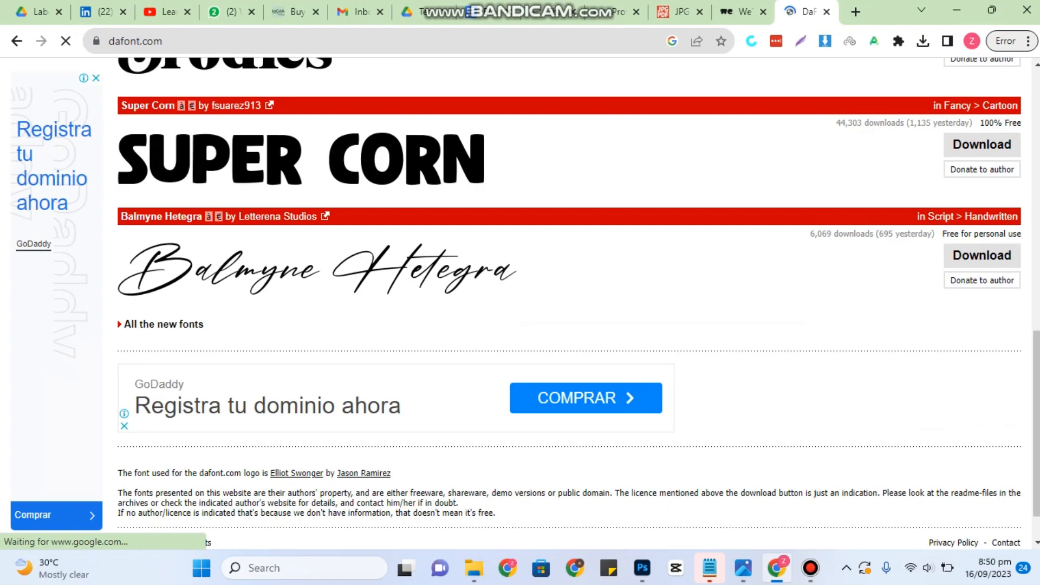
pyautogui.scroll(4, 579, 296)
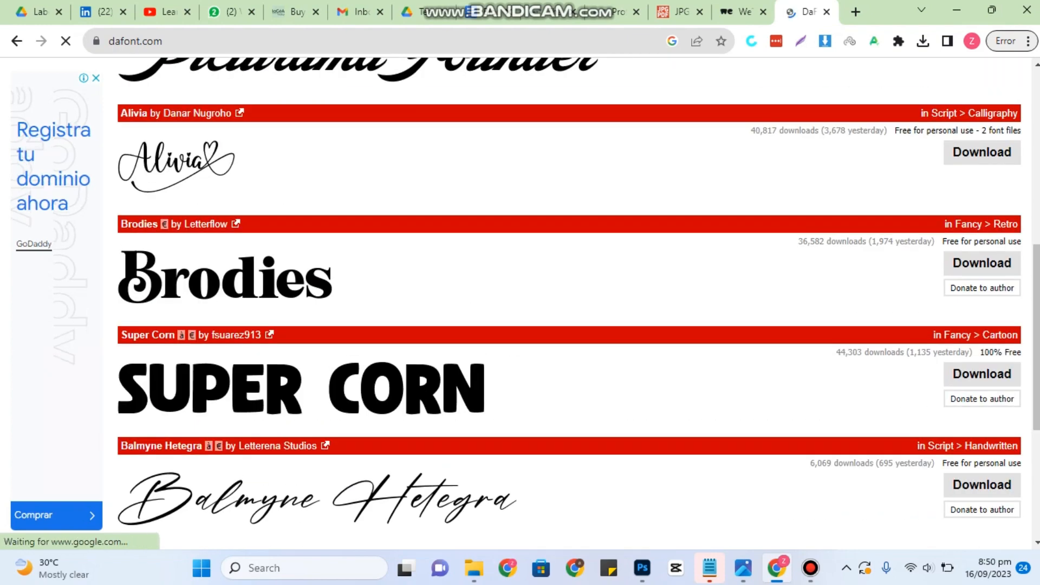
pyautogui.scroll(4, 578, 296)
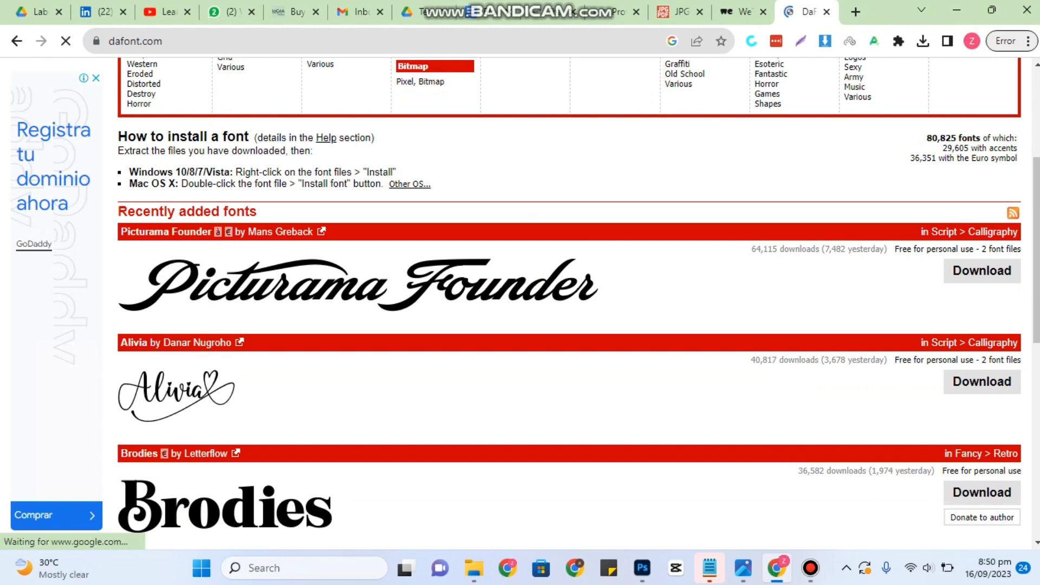
# Step: Download the Brodies font from the recently added fonts and open brodies.zip from the Downloads folder
pyautogui.scroll(-3, 578, 296)
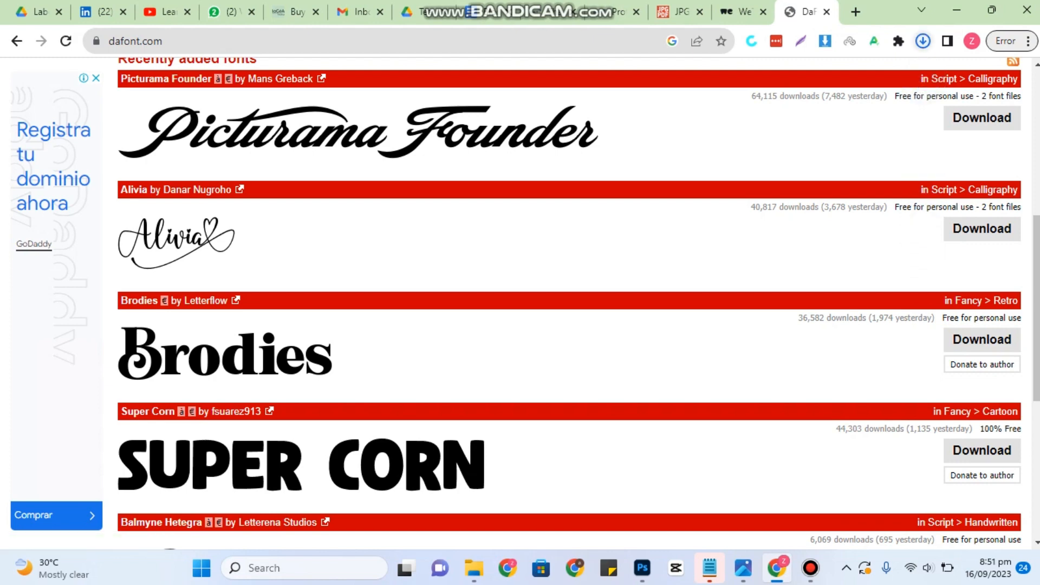
pyautogui.click(923, 41)
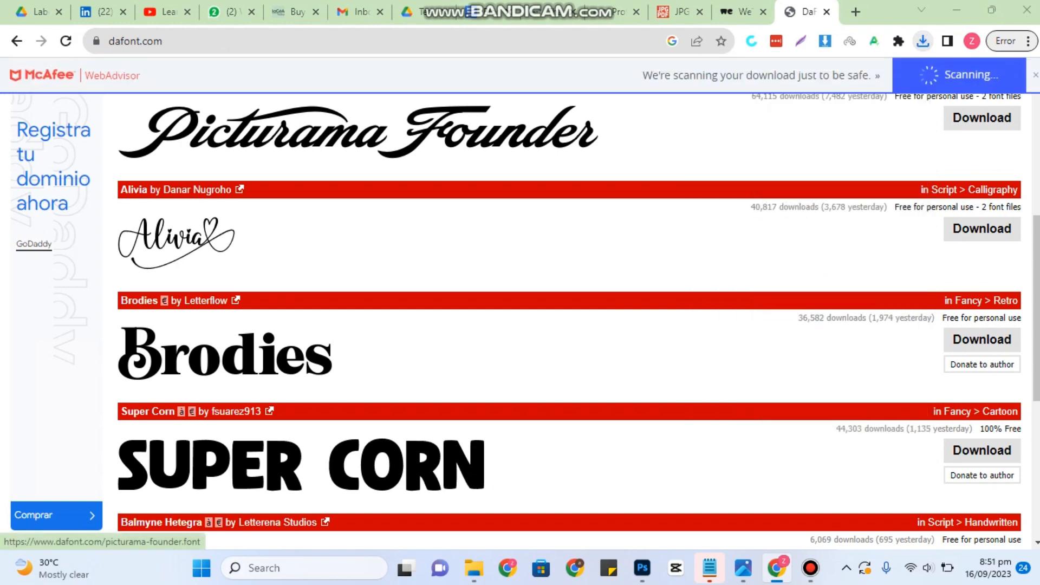
pyautogui.click(923, 40)
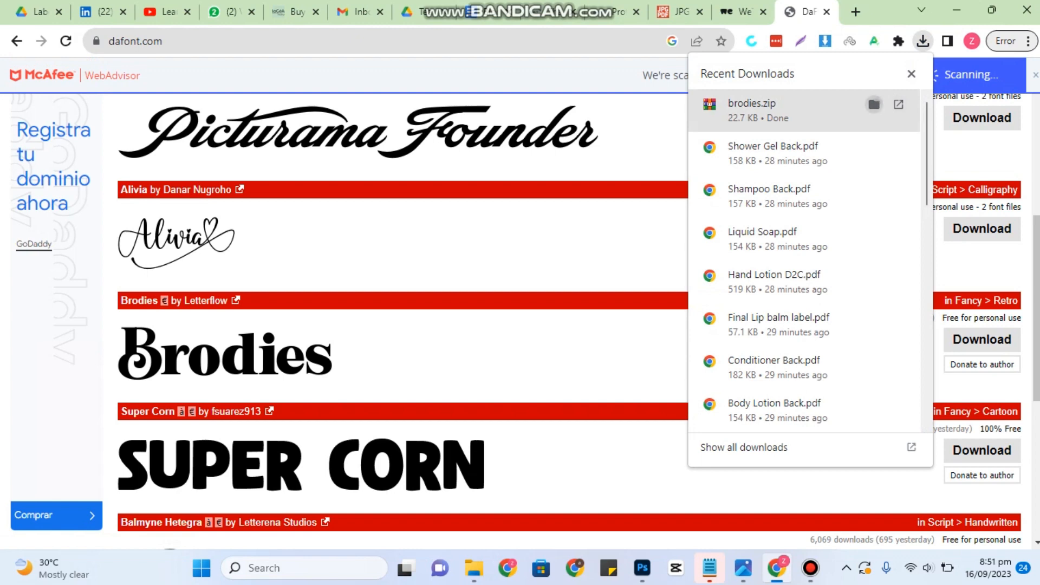
pyautogui.click(872, 104)
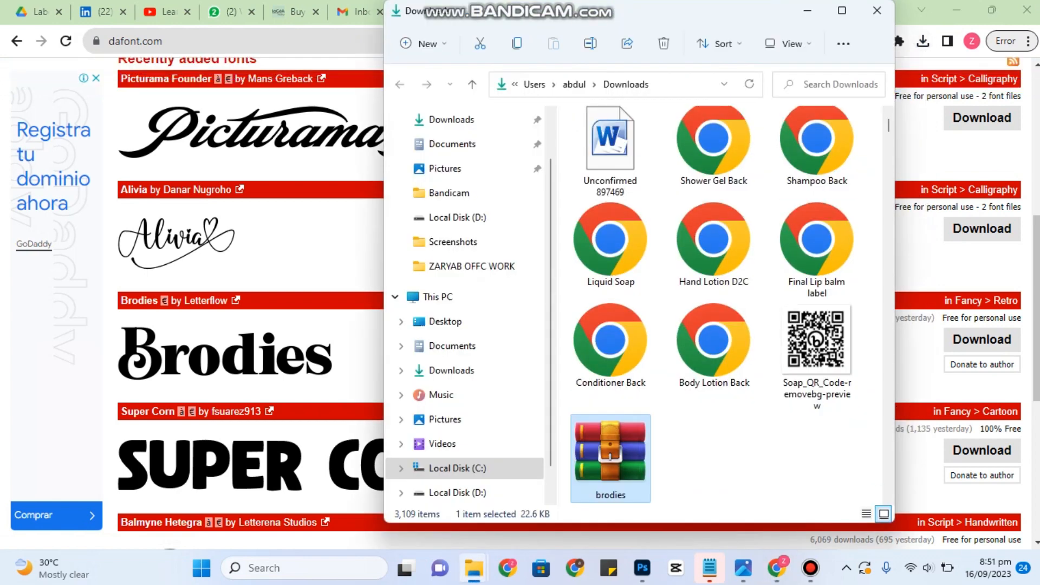
pyautogui.press('Return')
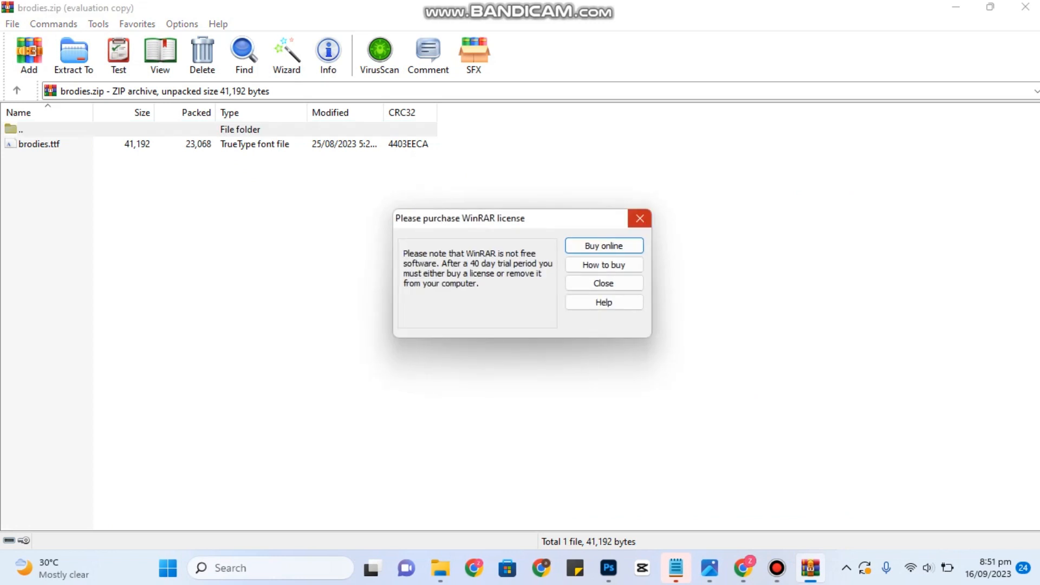
# Step: Dismiss the WinRAR licence reminder and install the Brodies font from brodies.ttf in the archive
pyautogui.click(639, 217)
pyautogui.doubleClick(38, 143)
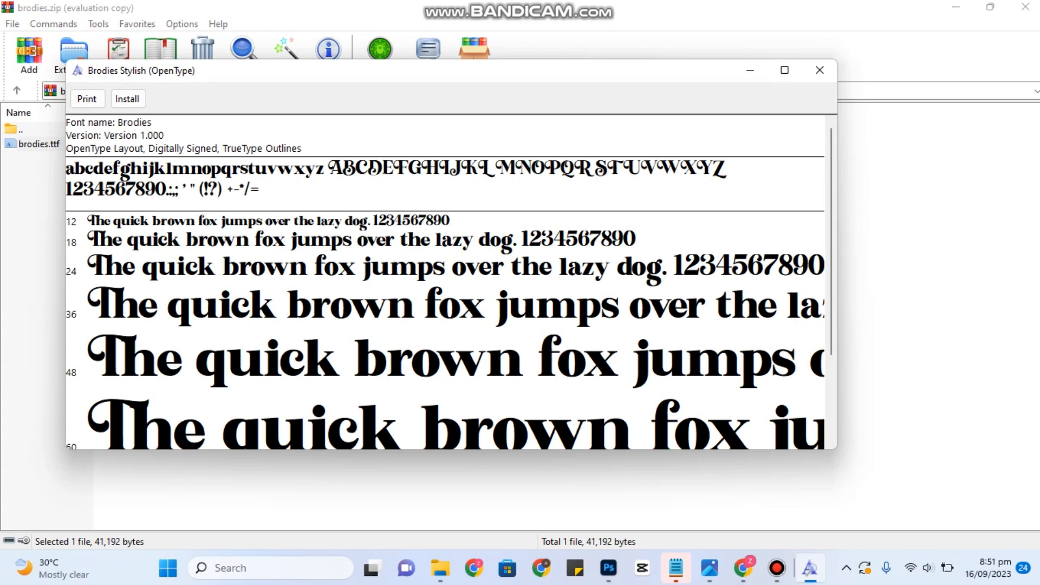
pyautogui.click(127, 98)
# Step: Switch to Photoshop and change the font of the "LEARN-EARN & SHARE" text to Brodies
pyautogui.click(609, 568)
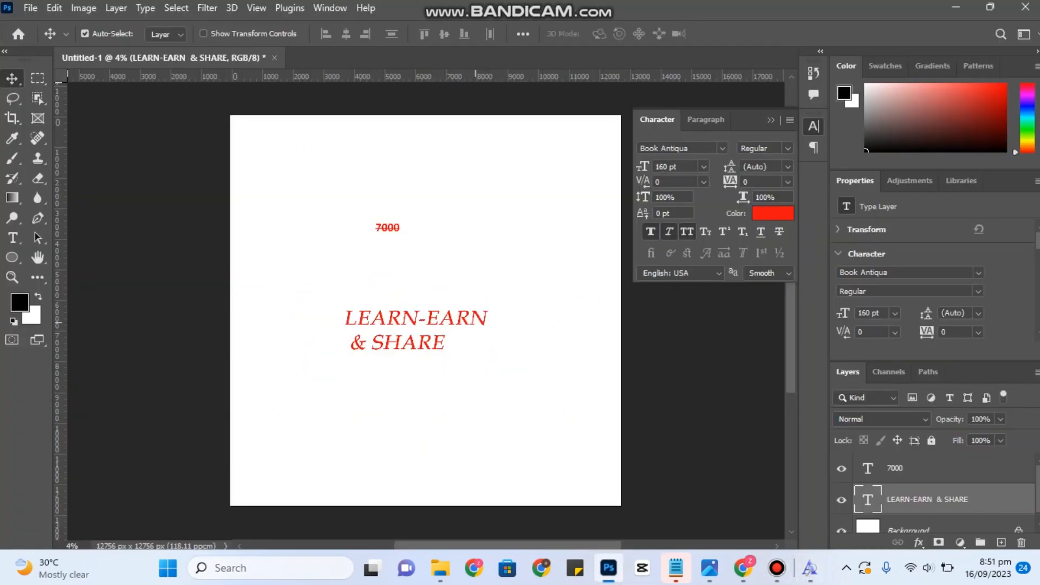
pyautogui.doubleClick(426, 325)
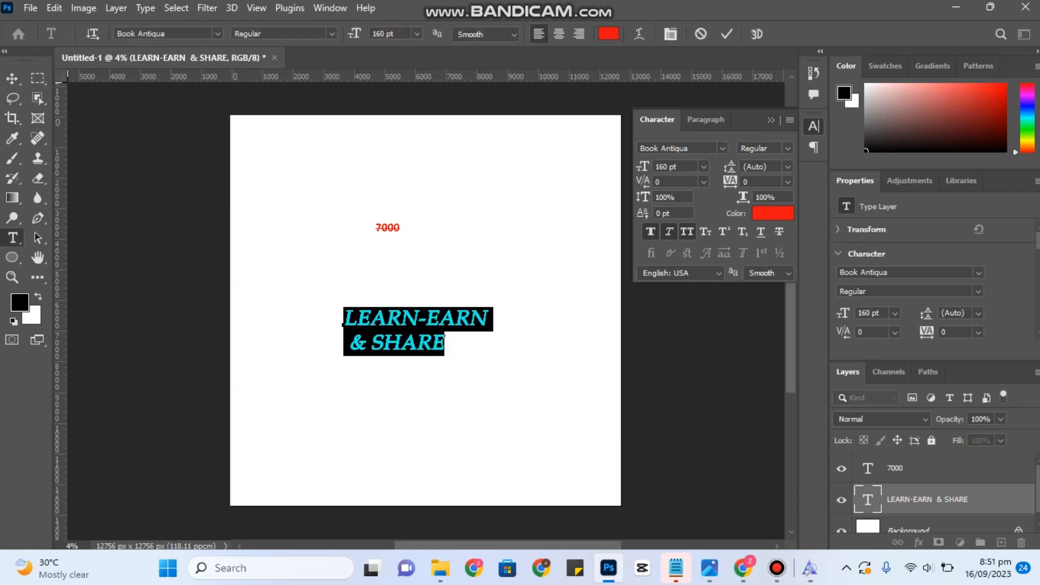
pyautogui.click(217, 34)
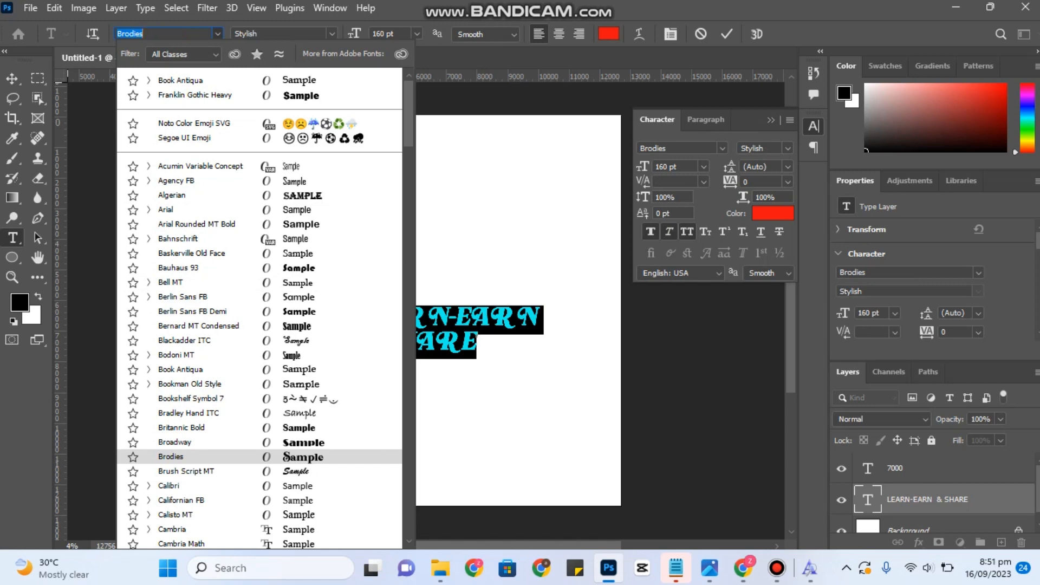
pyautogui.click(176, 459)
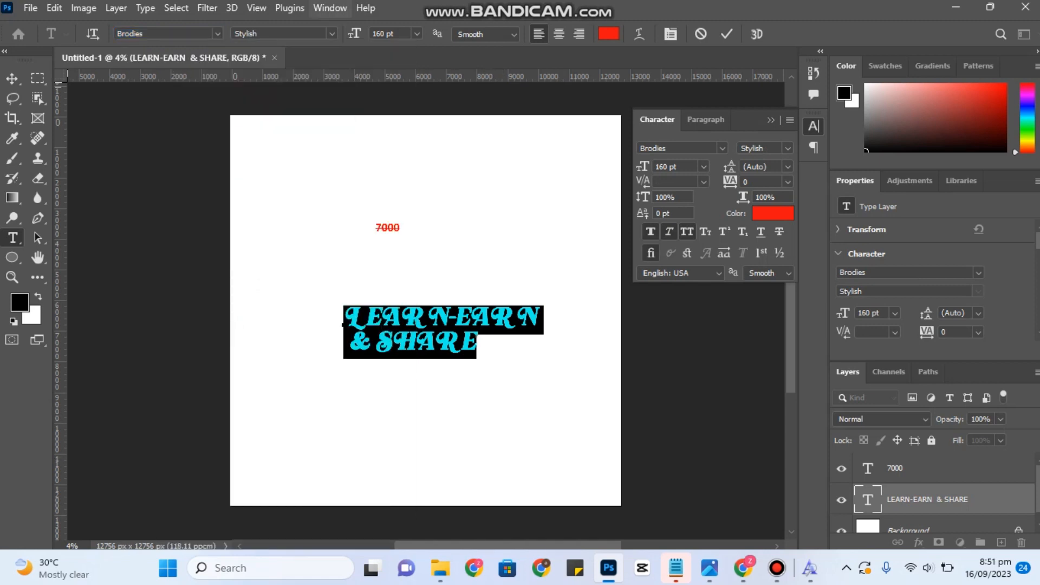
# Step: Check which font styles Brodies offers for the selected text, keeping Stylish
pyautogui.click(331, 34)
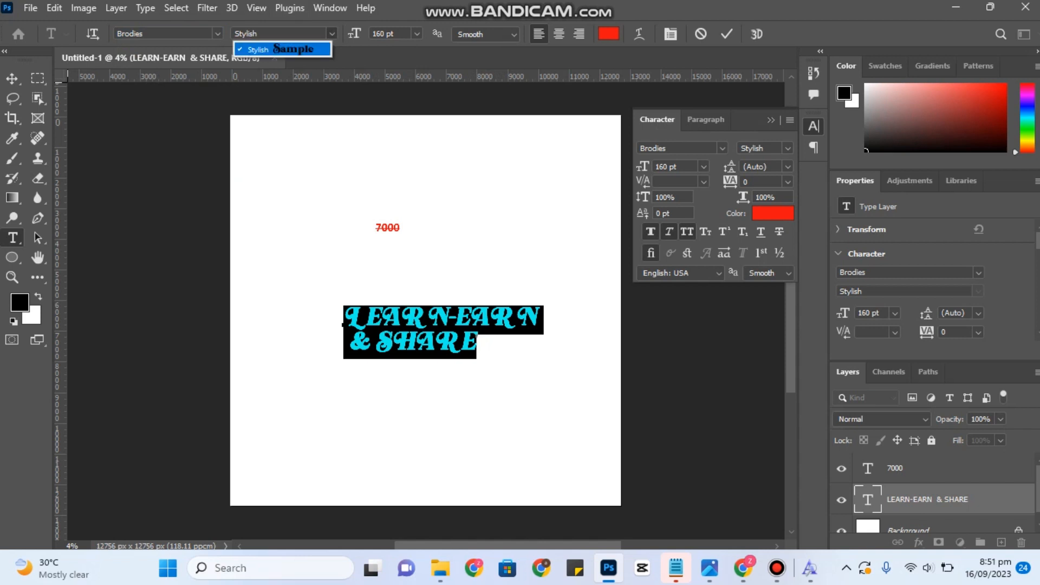
pyautogui.click(282, 49)
pyautogui.click(331, 33)
pyautogui.click(282, 49)
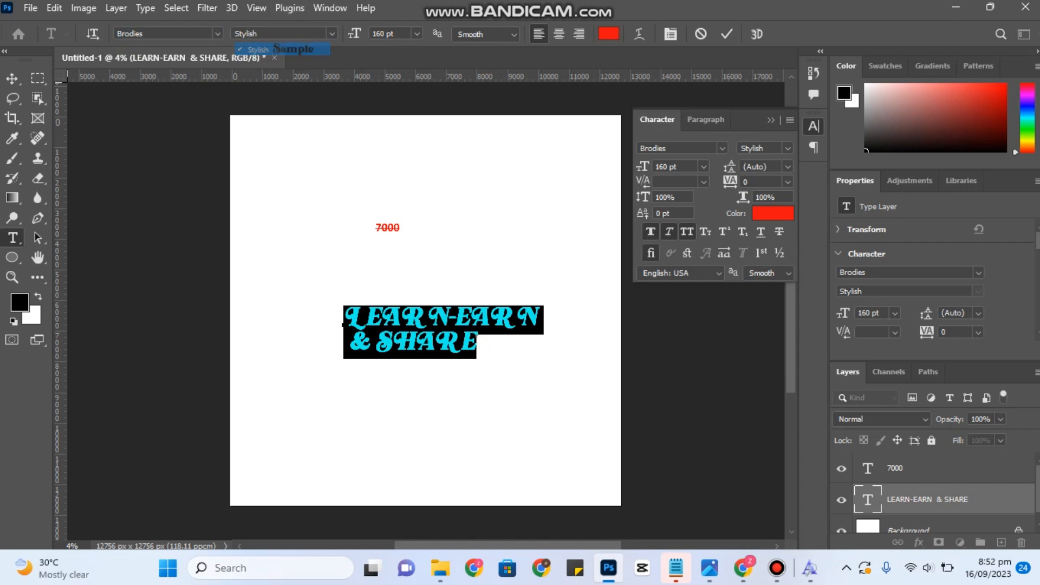
pyautogui.click(332, 33)
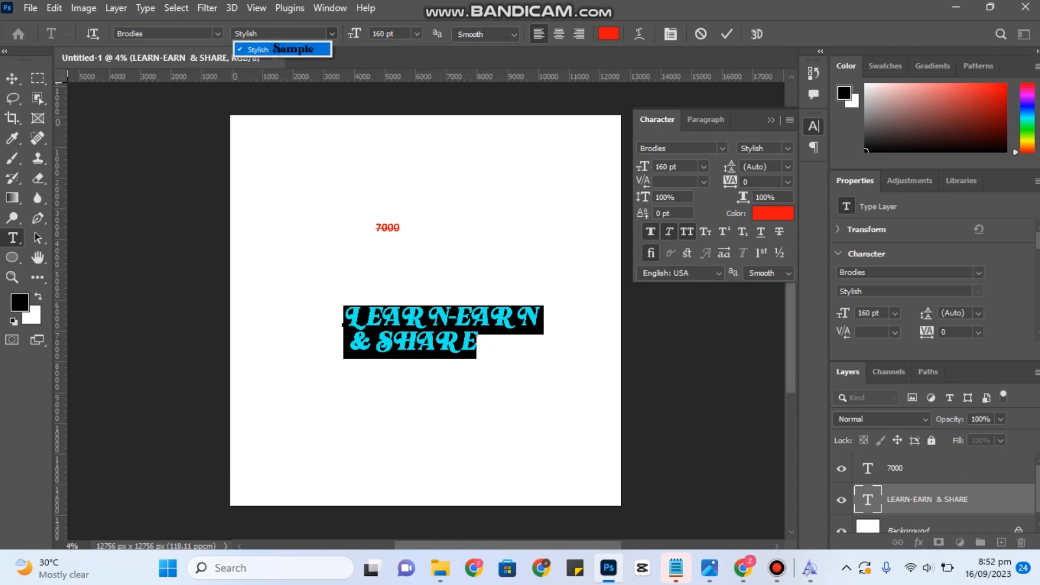
pyautogui.click(282, 50)
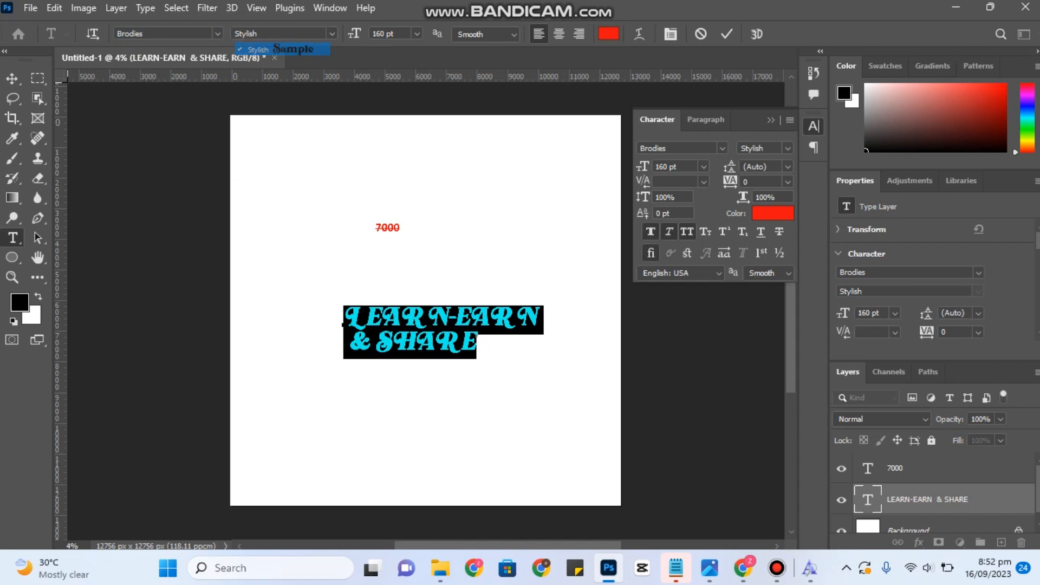
# Step: Toggle Faux Bold off and on for the selected "LEARN-EARN & SHARE" text to compare the two appearances
pyautogui.click(650, 231)
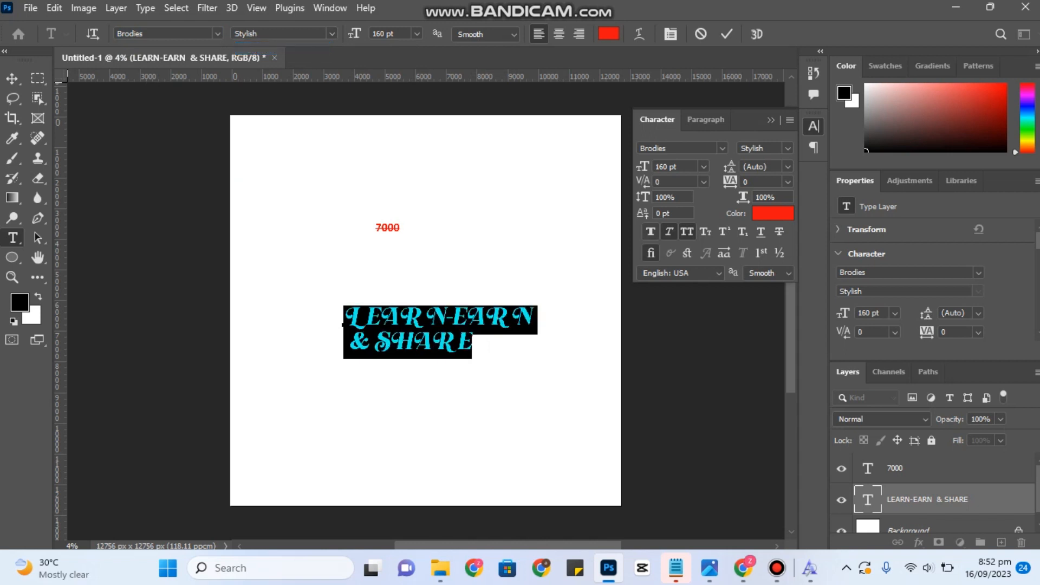
pyautogui.click(651, 231)
pyautogui.hotkey('ctrl', 'shift', 'b')
pyautogui.click(332, 34)
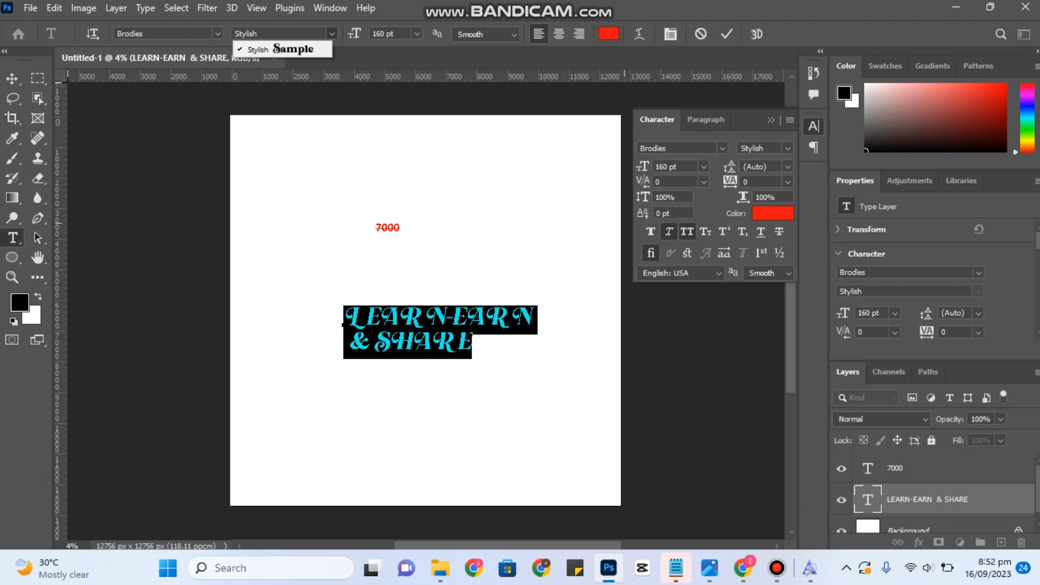
pyautogui.click(651, 231)
pyautogui.click(650, 231)
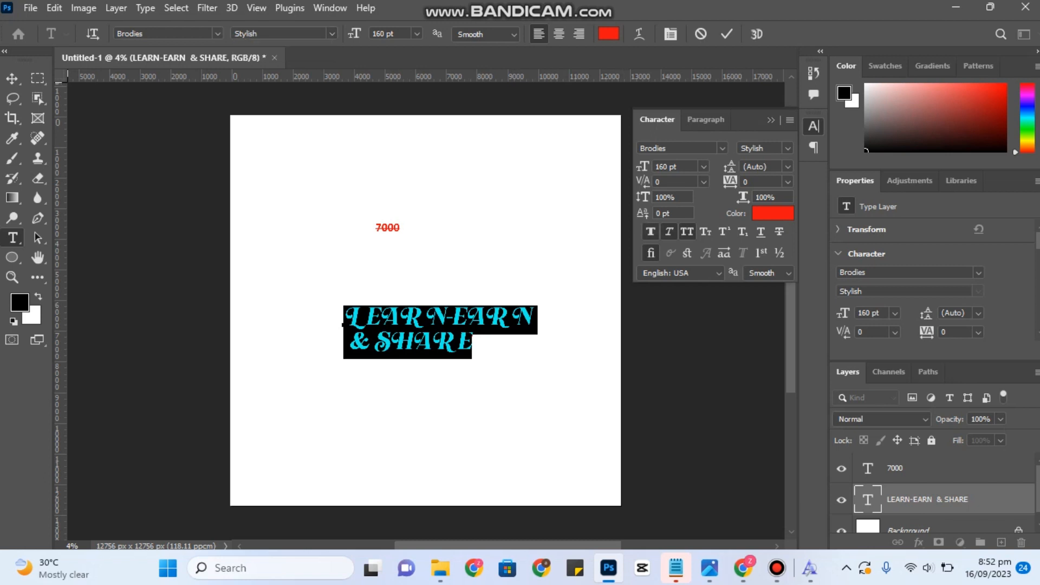
# Step: Turn off Faux Italic and Faux Bold for the "LEARN-EARN & SHARE" text and move it up closer to the 7000 text
pyautogui.click(669, 231)
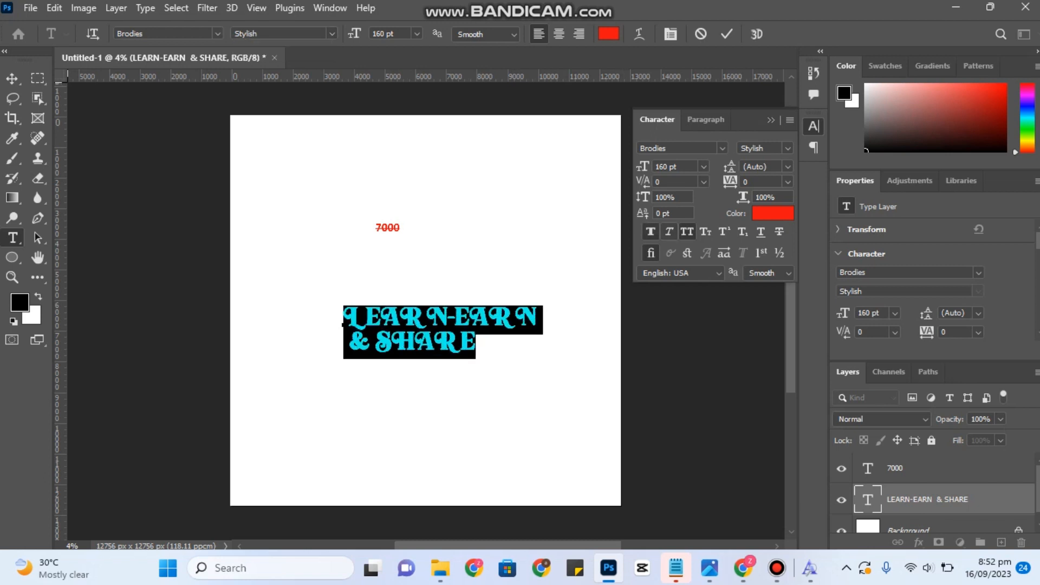
pyautogui.click(669, 232)
pyautogui.click(669, 231)
pyautogui.click(650, 232)
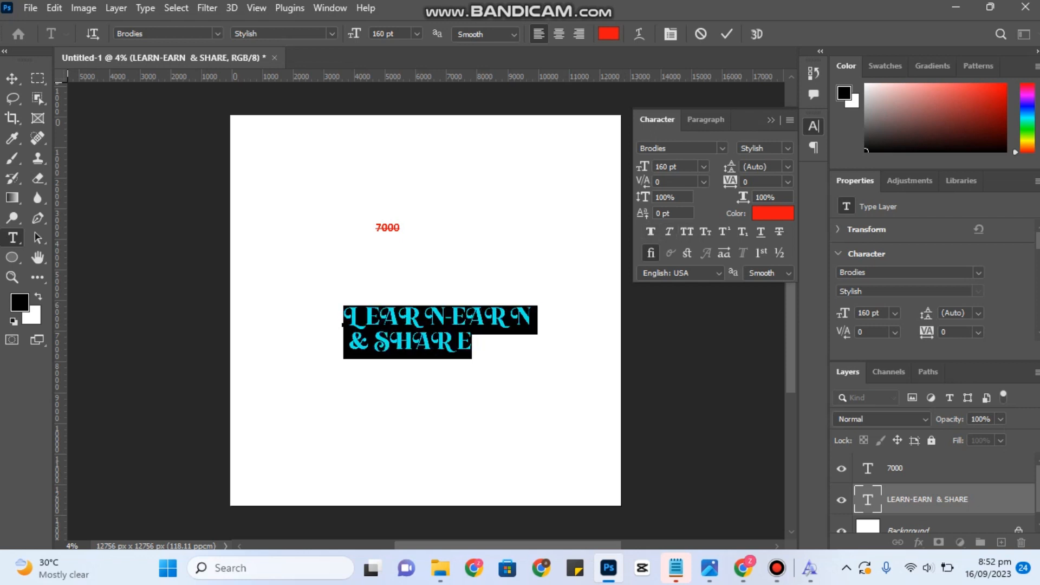
pyautogui.click(12, 79)
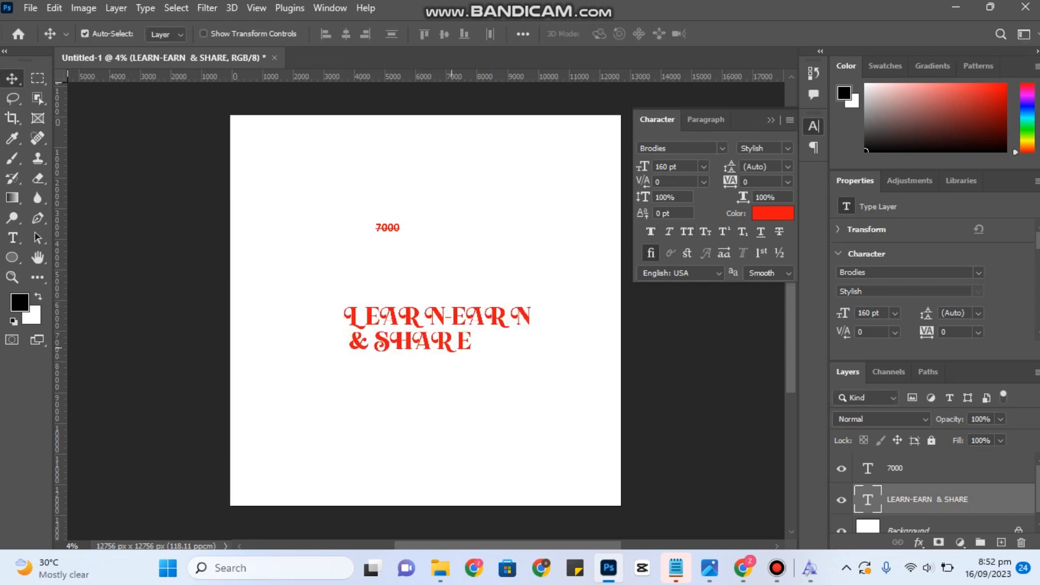
pyautogui.moveTo(451, 348); pyautogui.dragTo(435, 275)
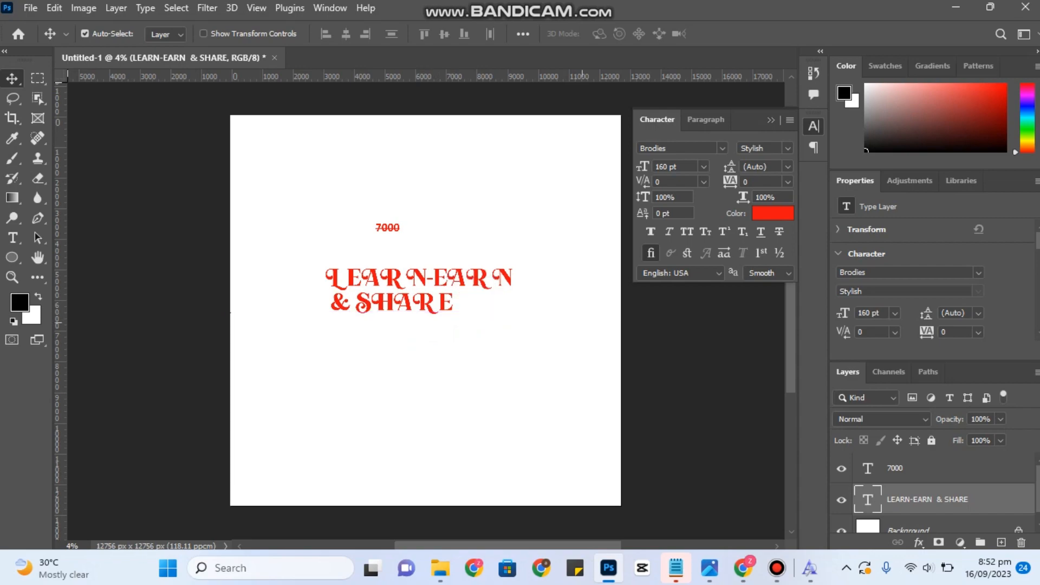
# Step: Switch to Chrome to look through the font categories and recently added fonts on dafont.com, and return to Photoshop
pyautogui.click(743, 568)
pyautogui.scroll(-1, 217, 295)
pyautogui.scroll(-5, 542, 304)
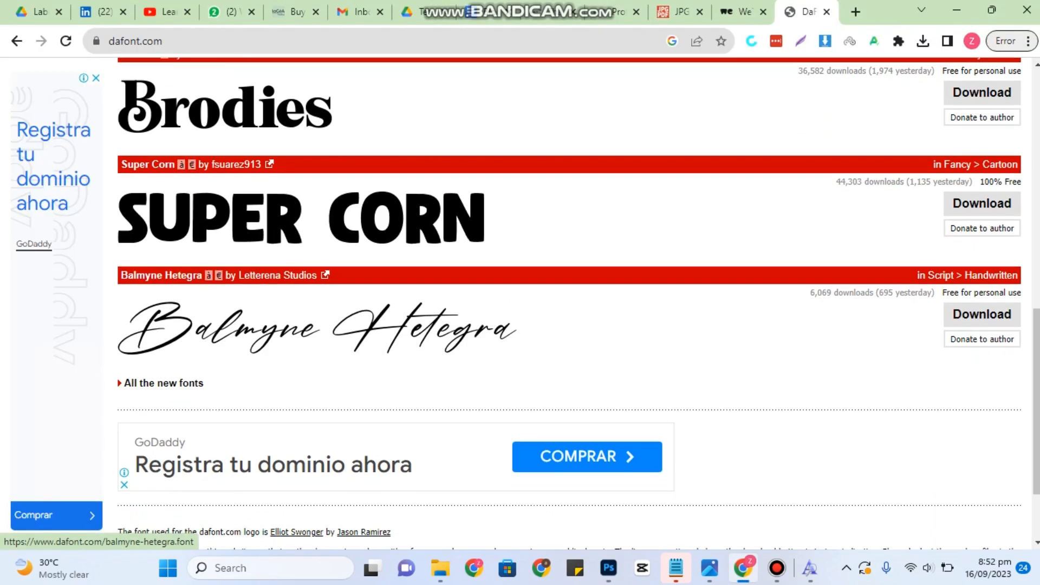
pyautogui.scroll(11, 541, 303)
pyautogui.scroll(2, 347, 211)
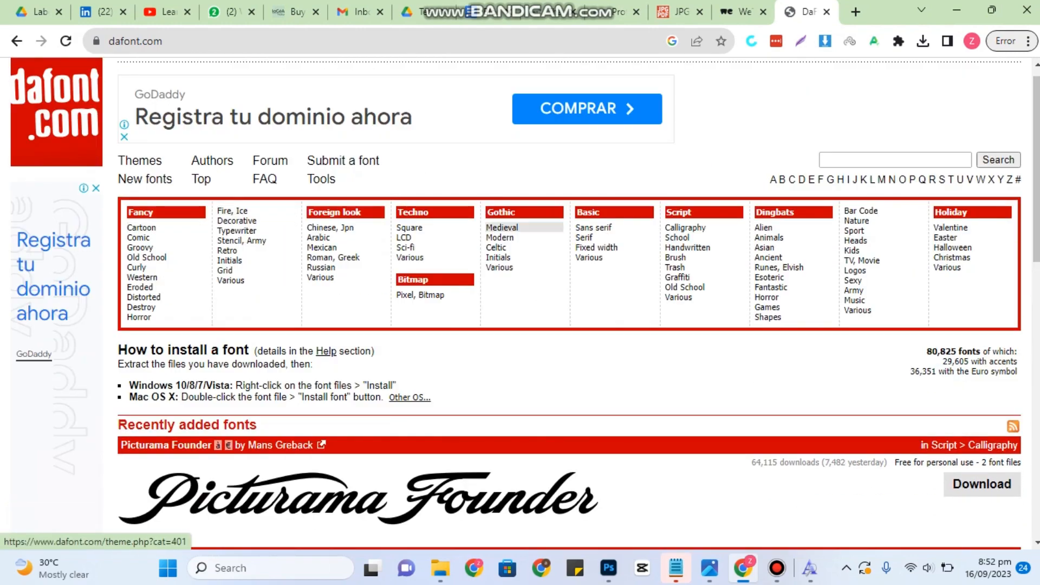
pyautogui.scroll(-4, 780, 325)
pyautogui.scroll(-4, 569, 303)
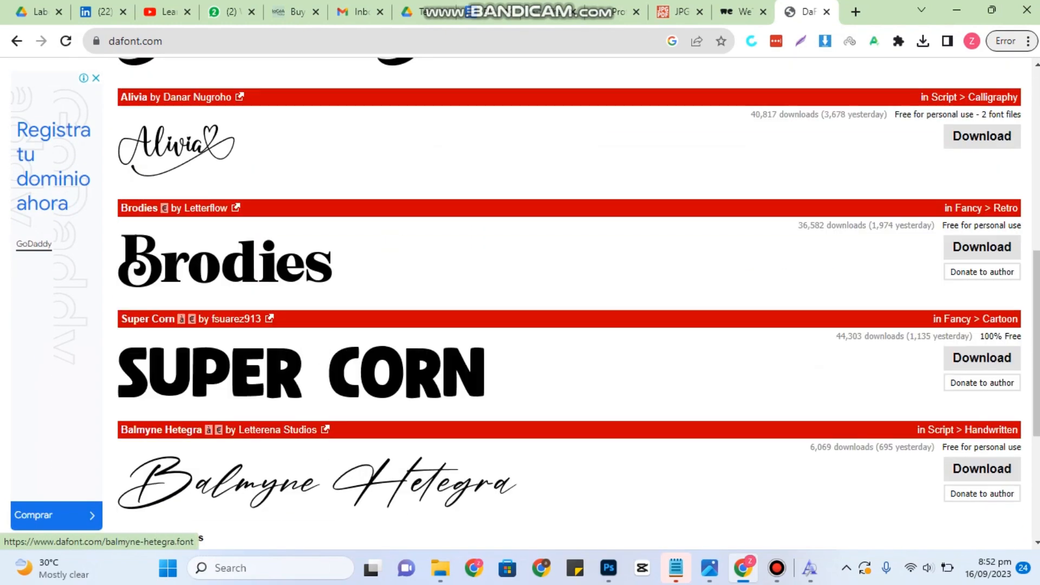
pyautogui.click(608, 568)
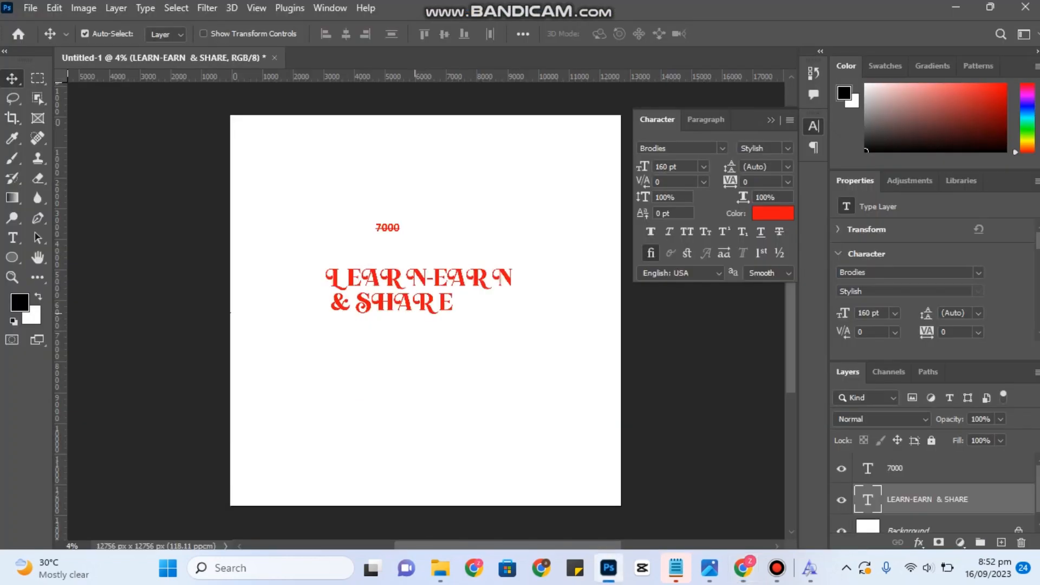